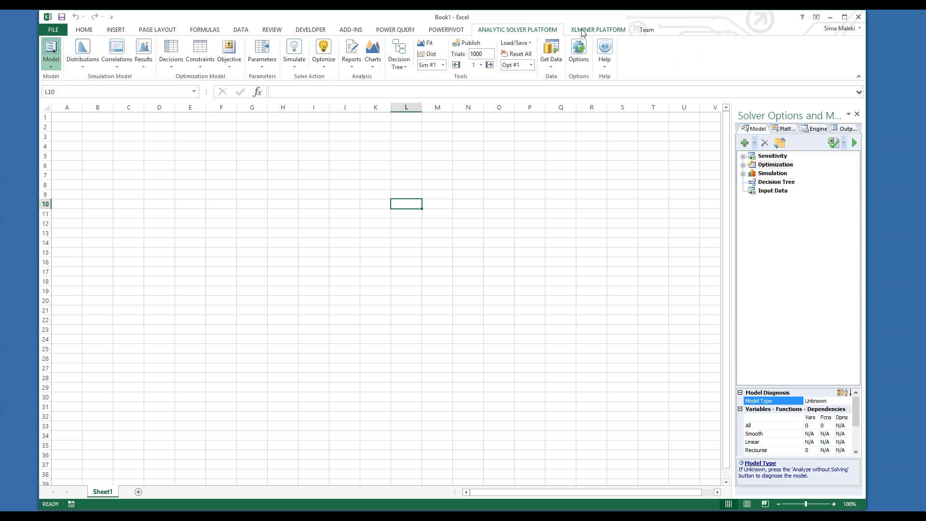
Examine the chart types offered by XLMiner's Chart Wizard and close the wizard without creating a chart.
left_click(582, 33)
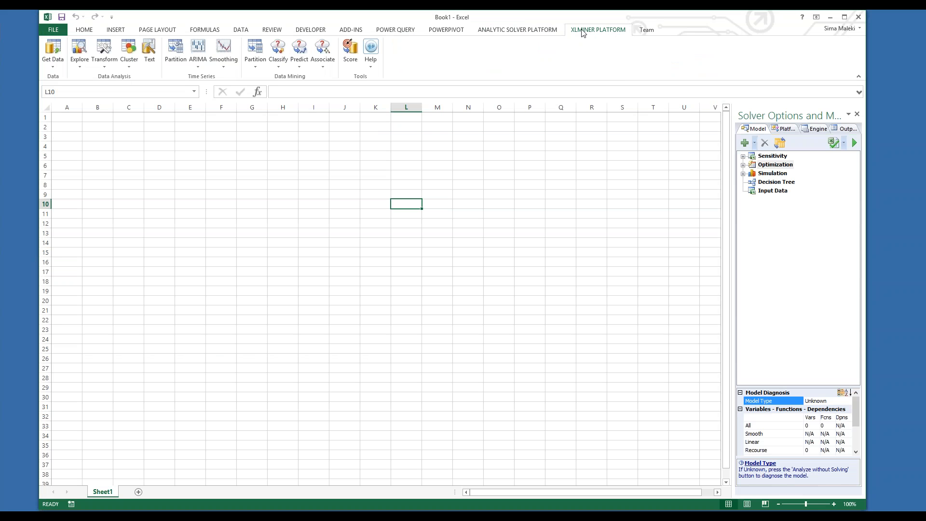
left_click(74, 69)
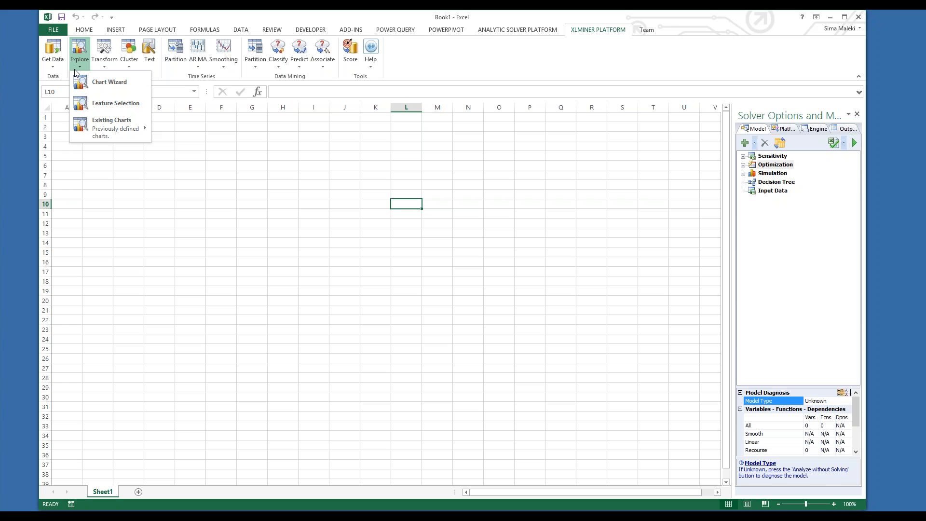
left_click(86, 83)
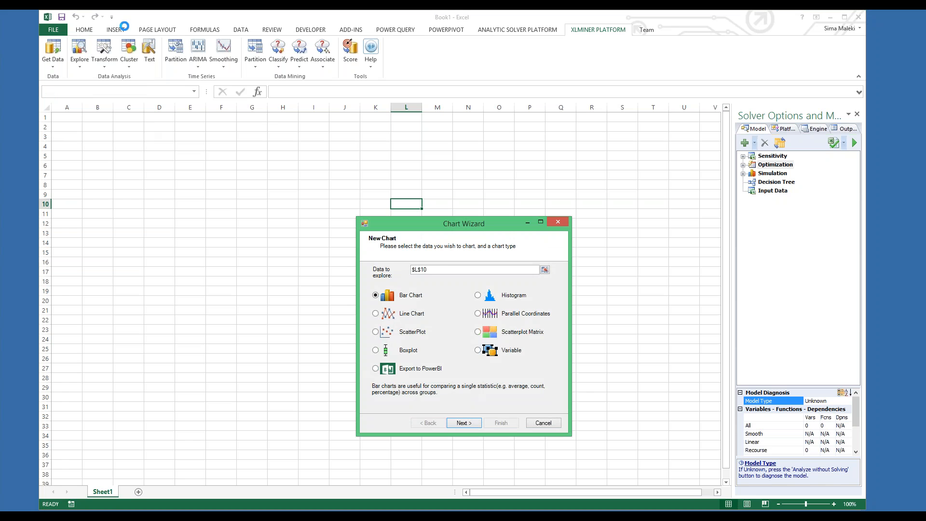
left_click(559, 223)
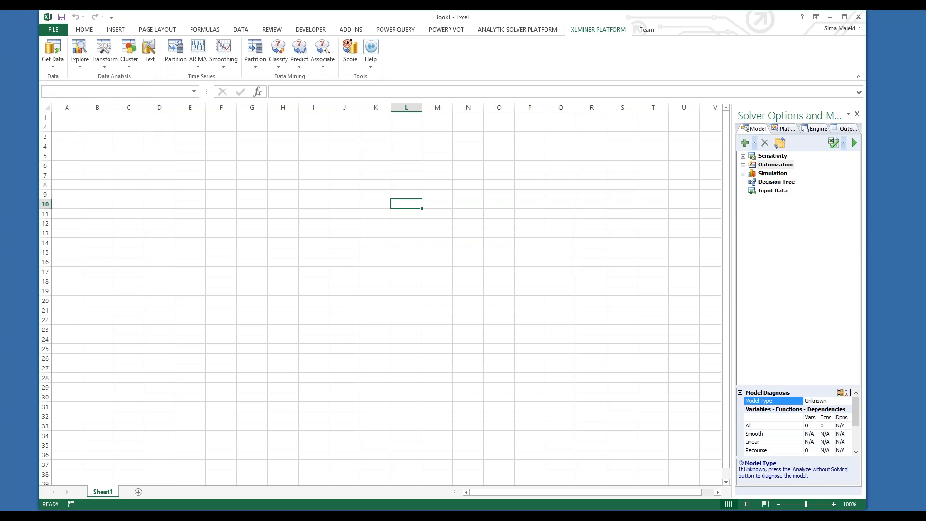
Examine XLMiner's data transformation options and its time series ARIMA and smoothing methods, including the Holt-Winters variants.
left_click(109, 64)
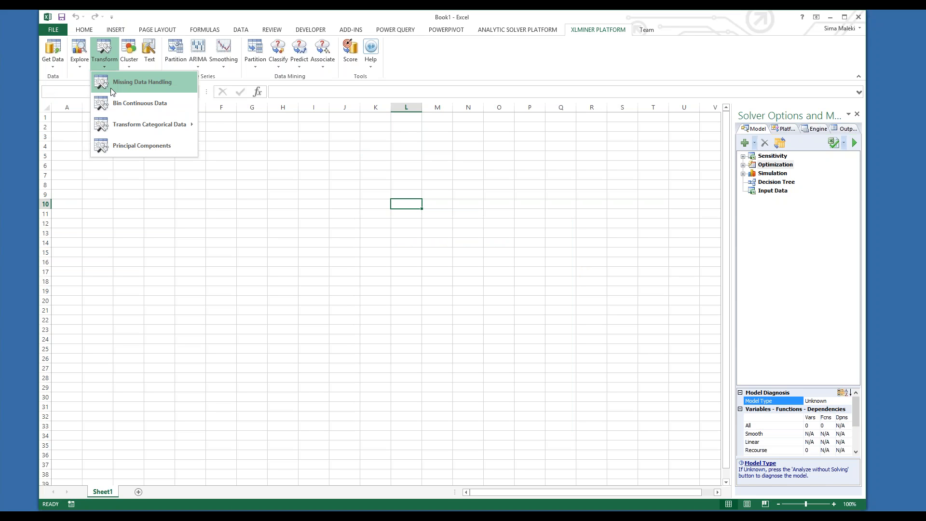
mouse_move(114, 122)
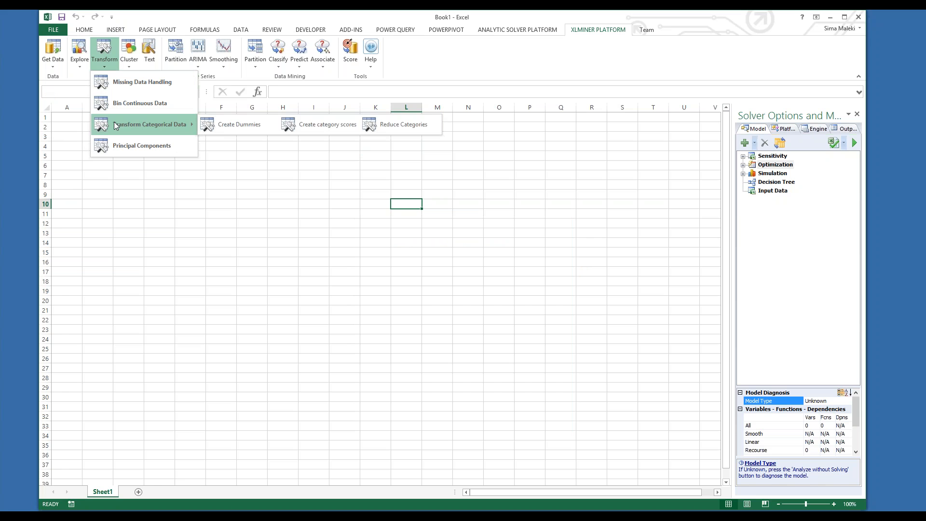
left_click(62, 81)
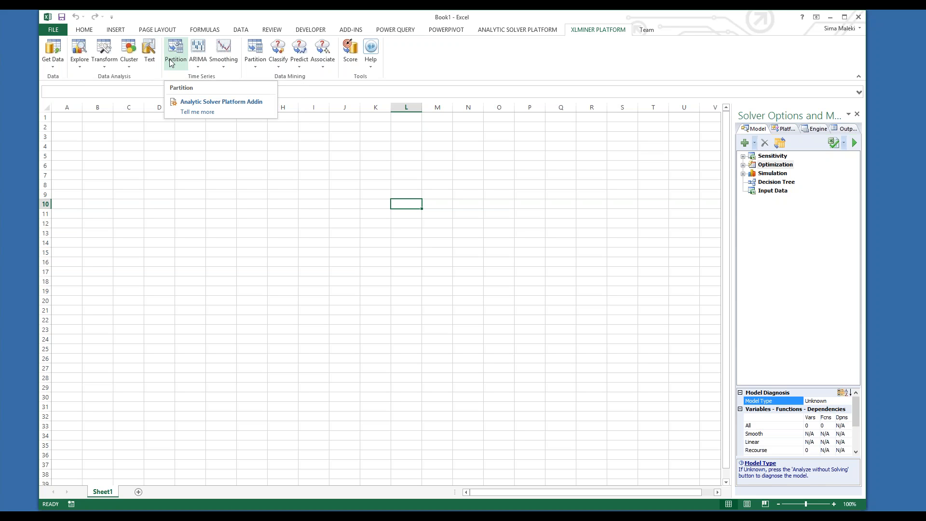
left_click(202, 63)
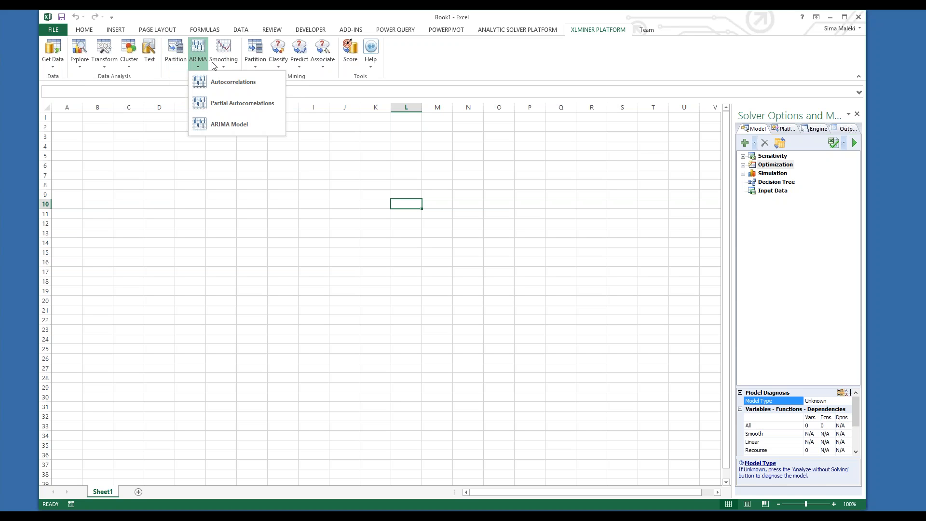
left_click(221, 62)
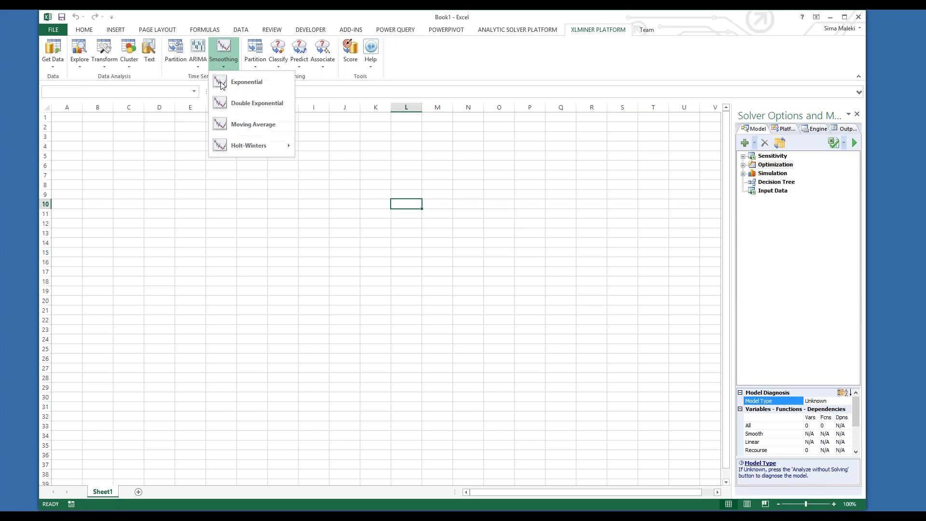
mouse_move(218, 147)
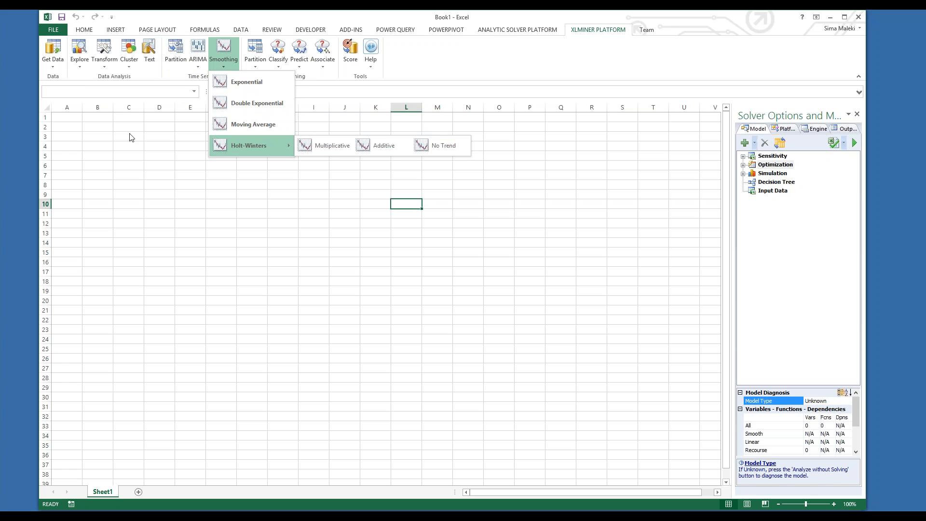
left_click(118, 147)
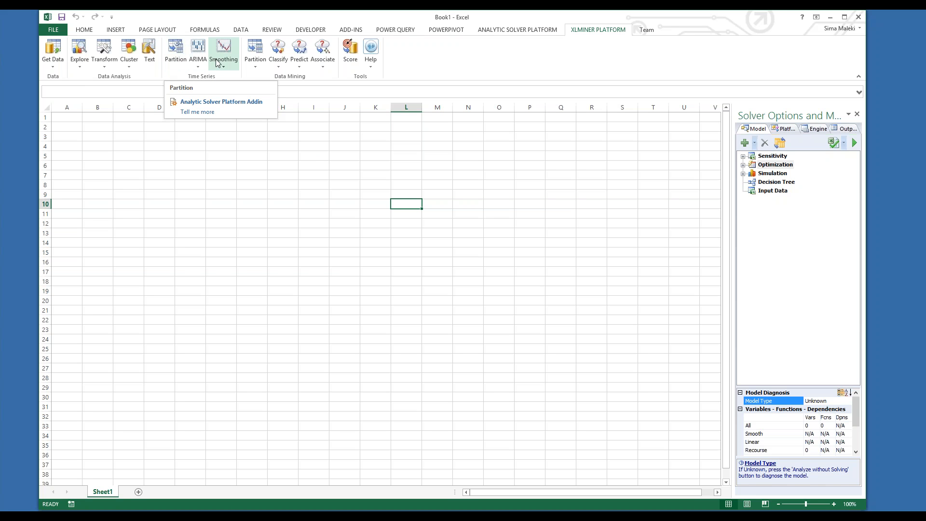
Examine XLMiner's data mining partition, classification and prediction methods, including the regression tree and neural network variants.
left_click(264, 66)
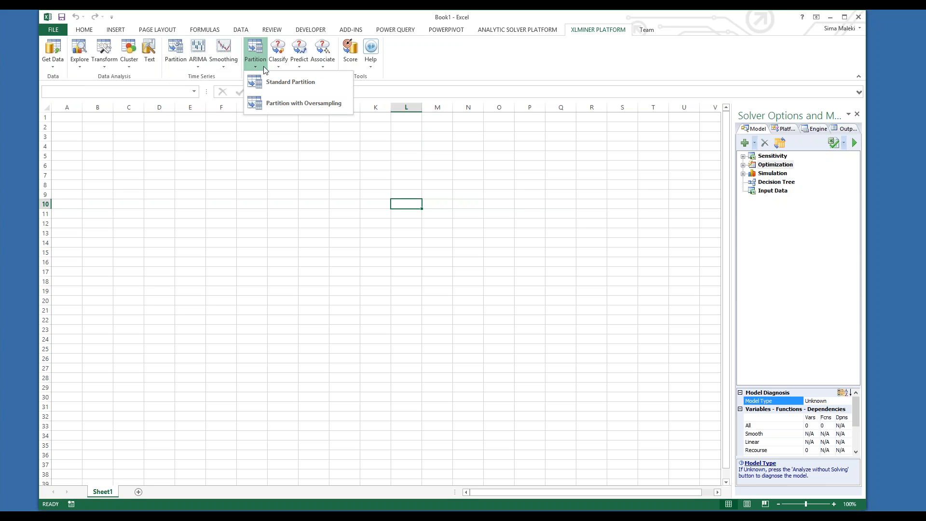
left_click(401, 52)
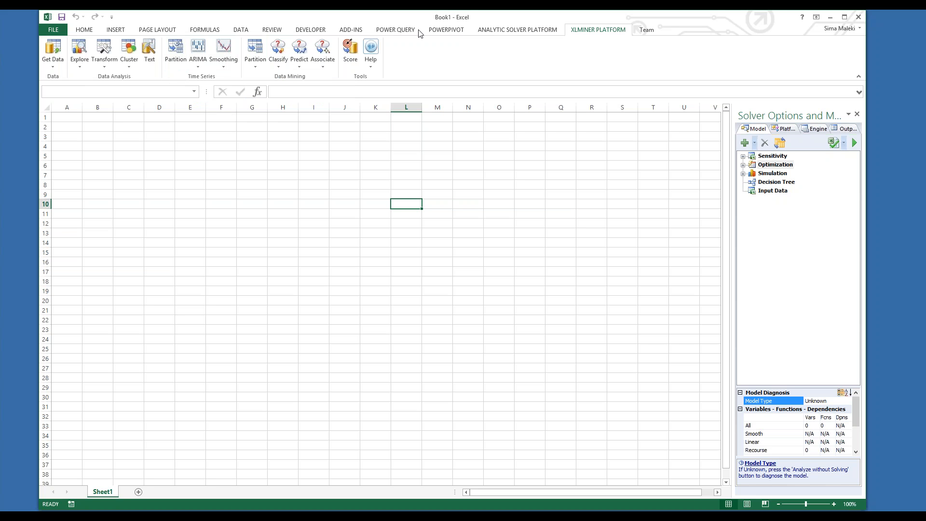
left_click(283, 62)
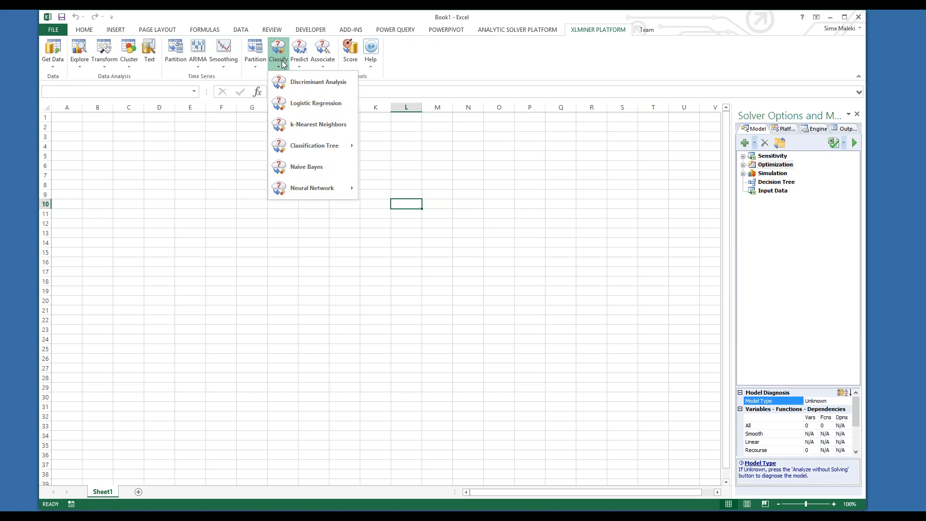
left_click(301, 66)
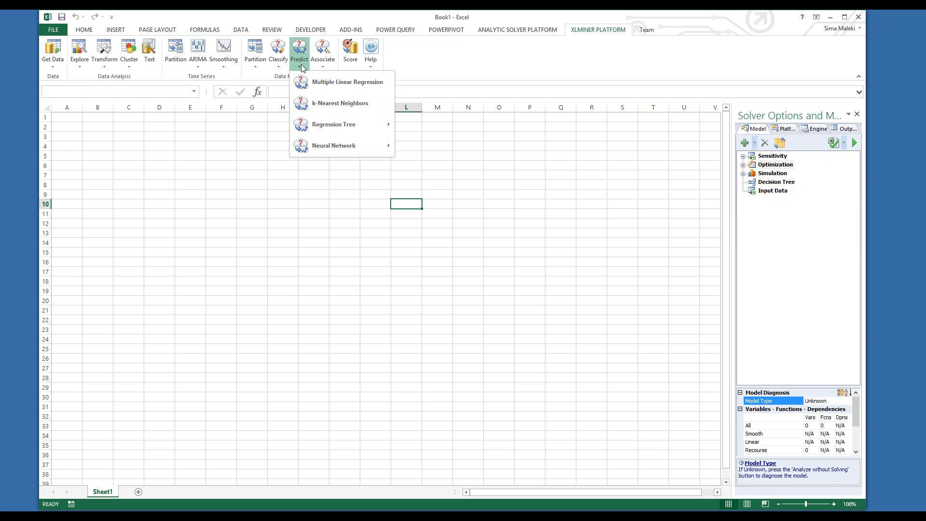
mouse_move(312, 123)
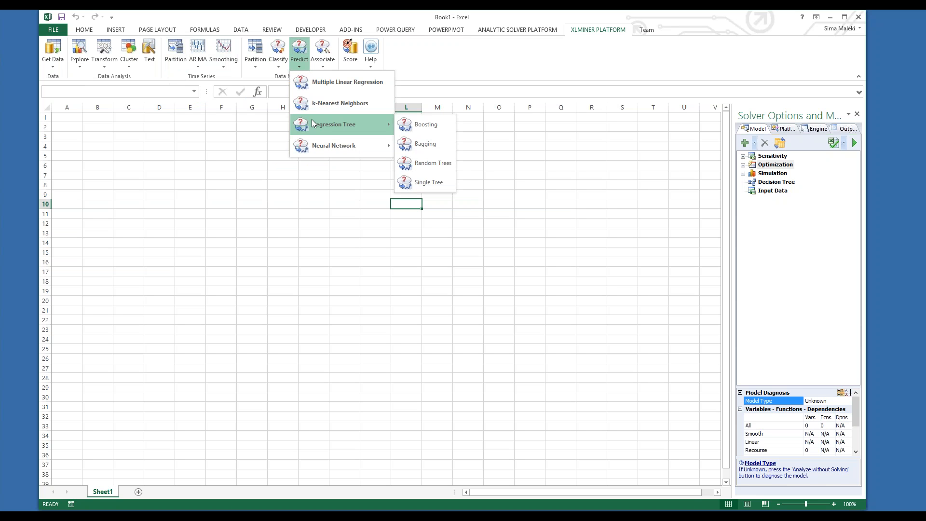
mouse_move(323, 144)
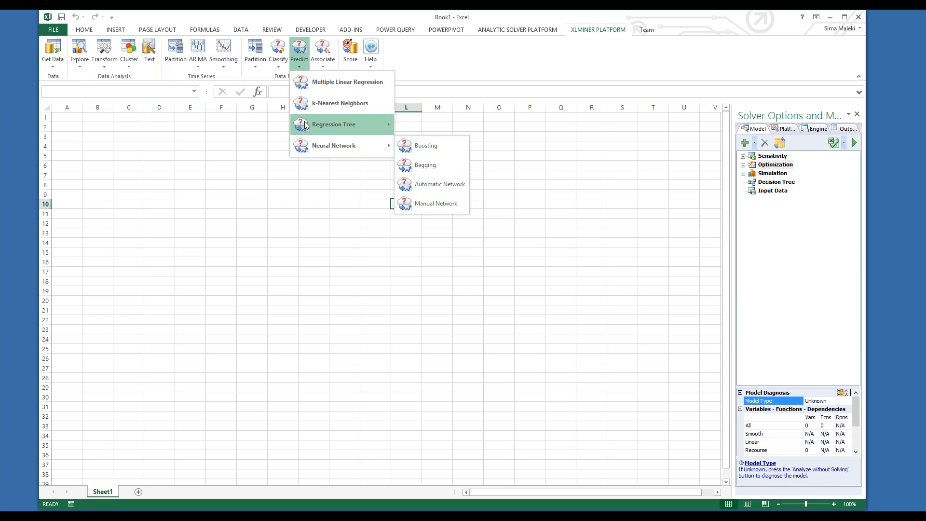
left_click(277, 64)
mouse_move(293, 150)
mouse_move(297, 190)
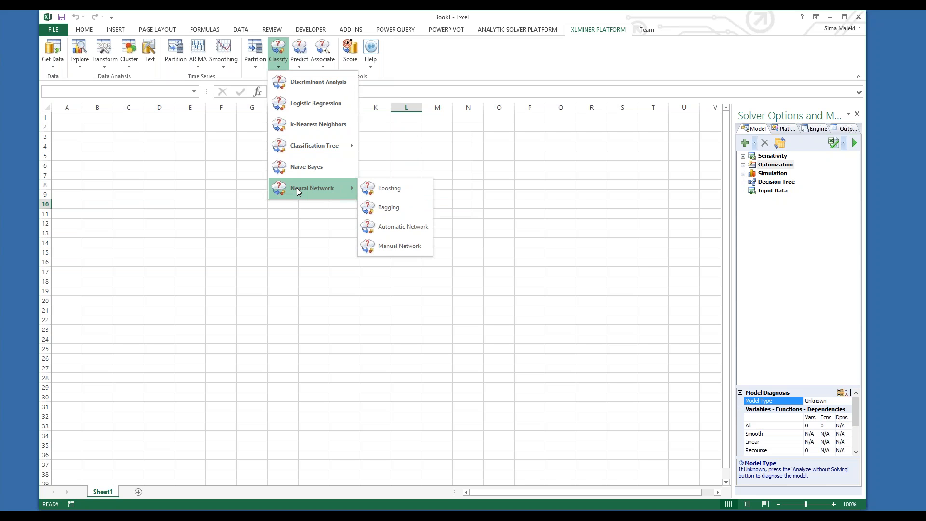
Examine XLMiner's clustering, data transformation and association methods.
left_click(128, 62)
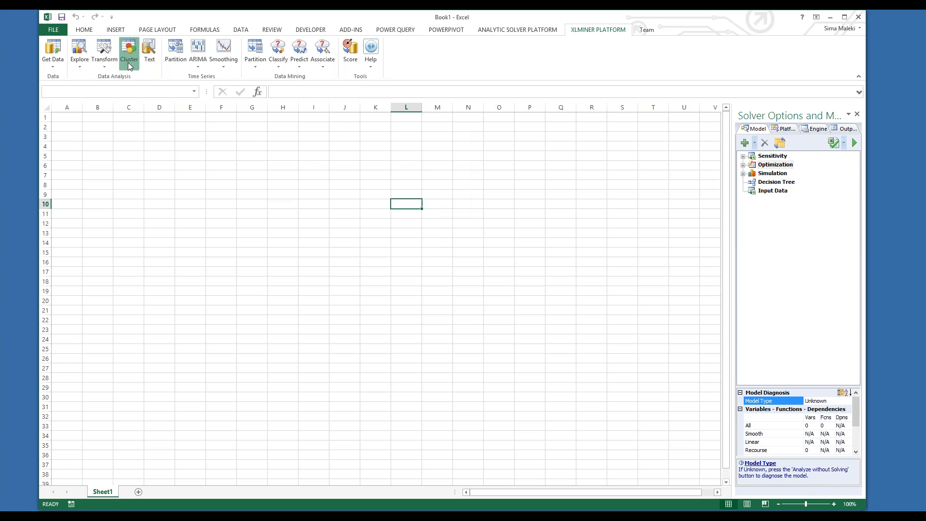
left_click(128, 62)
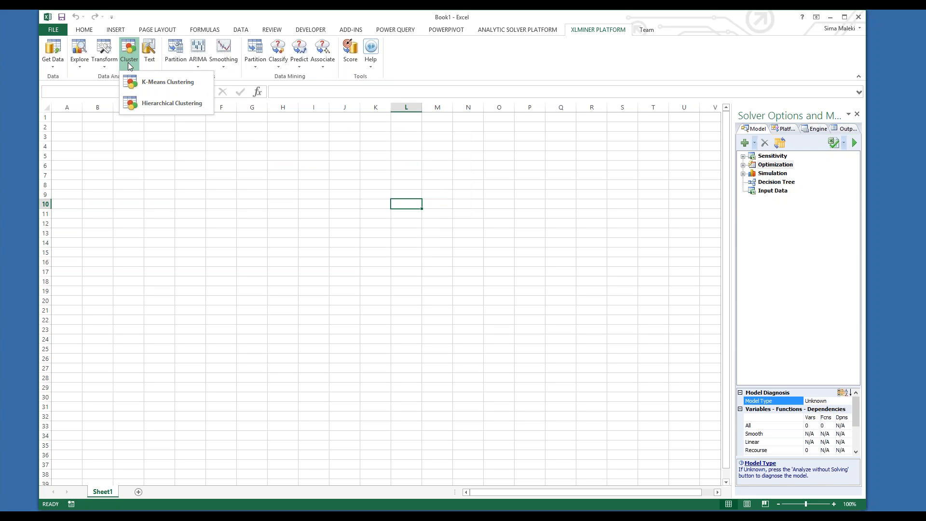
left_click(106, 62)
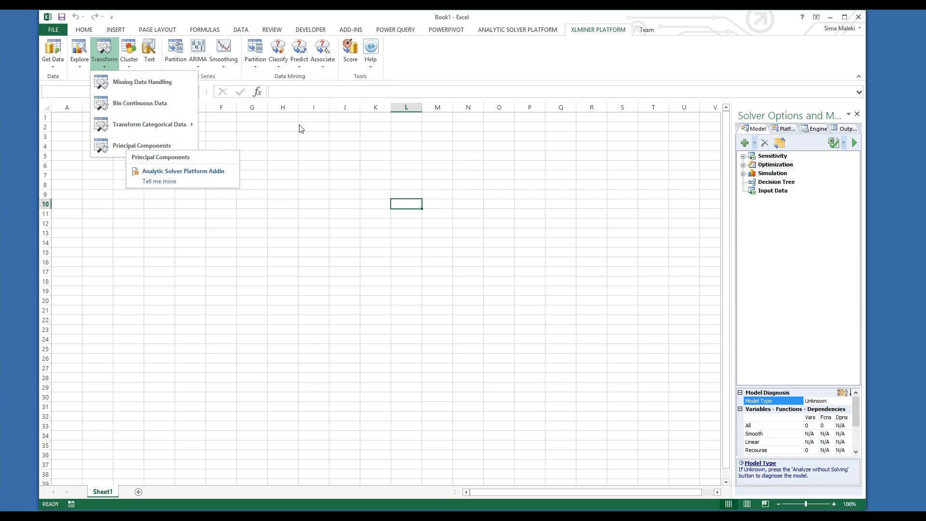
left_click(325, 75)
left_click(323, 68)
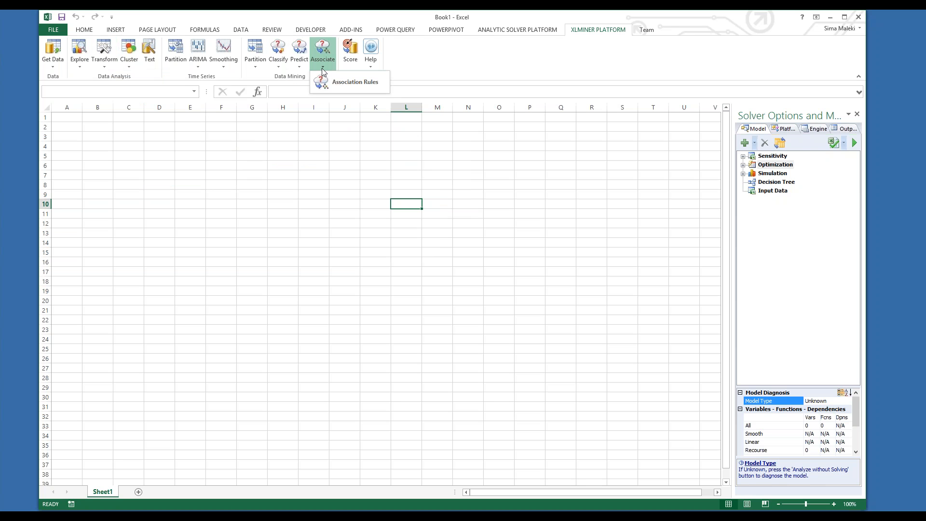
left_click(495, 68)
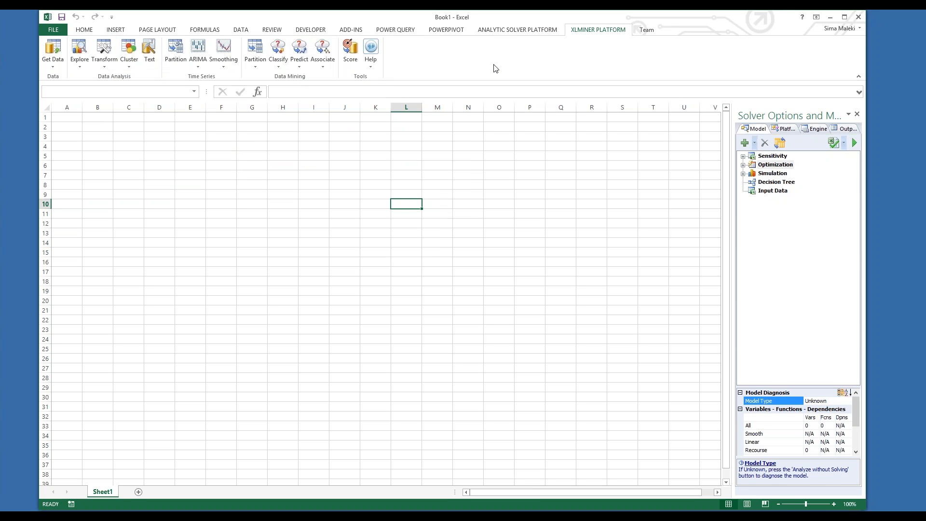
Open the Wine dataset from XLMiner's Forecasting/Data Mining example models.
left_click(371, 62)
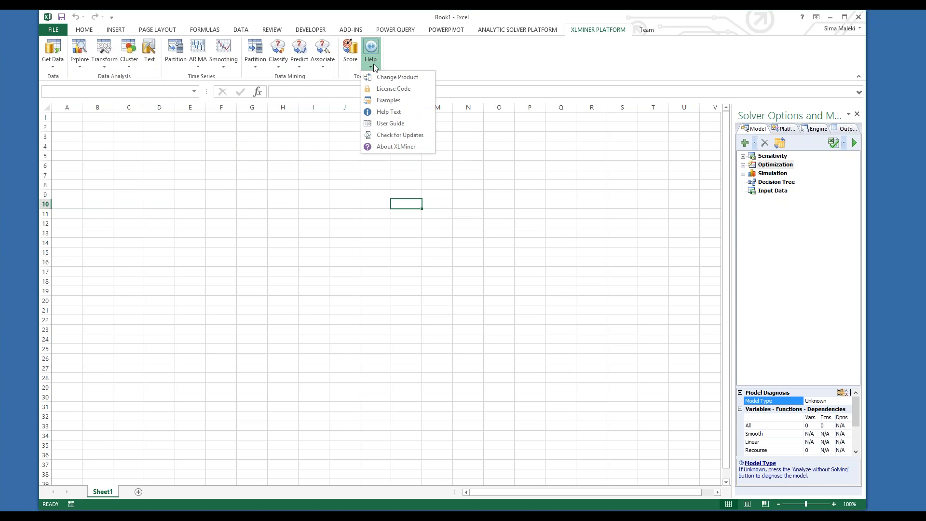
left_click(383, 101)
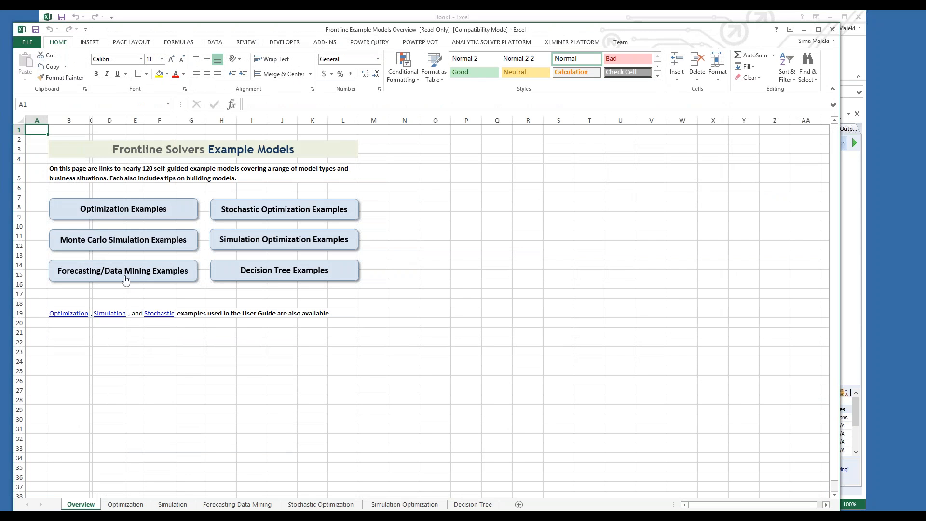
left_click(125, 279)
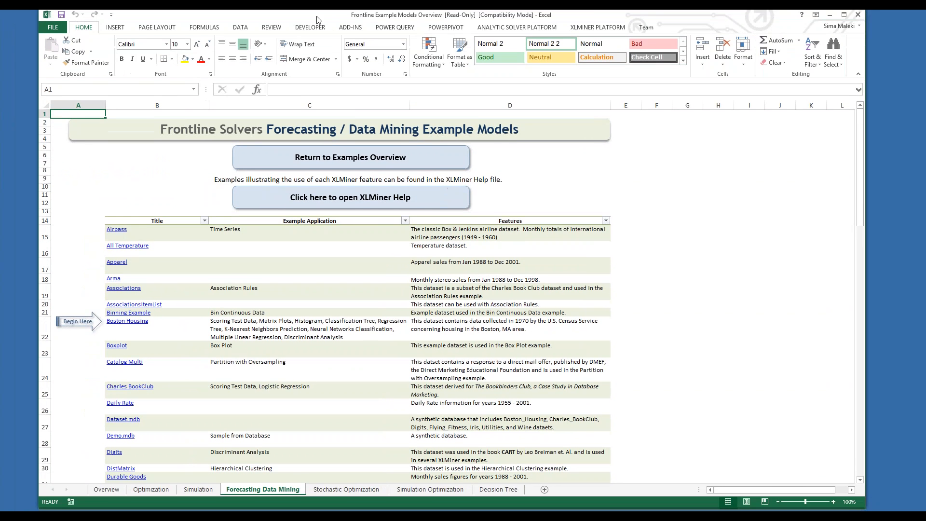
scroll(121, 359, "down", 7)
scroll(81, 361, "down", 2)
left_click(115, 372)
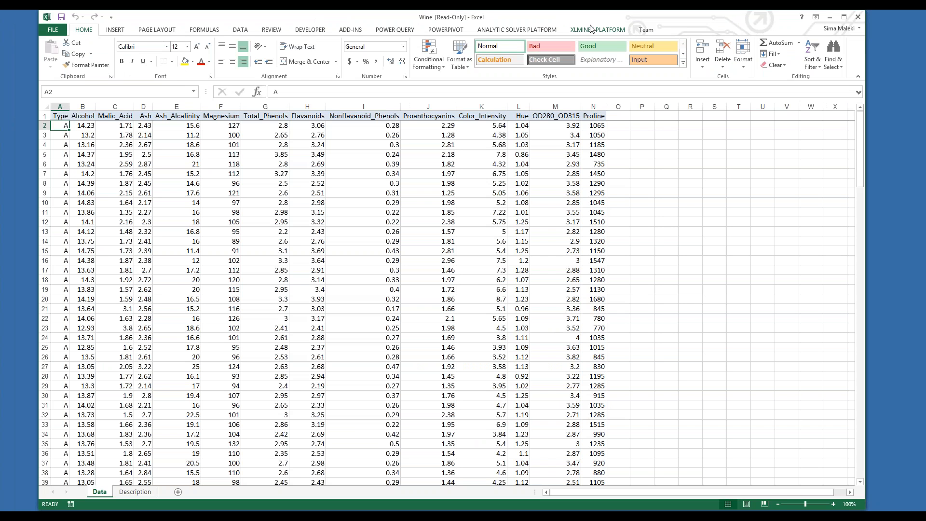
Start a new XLMiner chart on the wine data range A1:N179 with Scatterplot Matrix as the chart type.
left_click(591, 29)
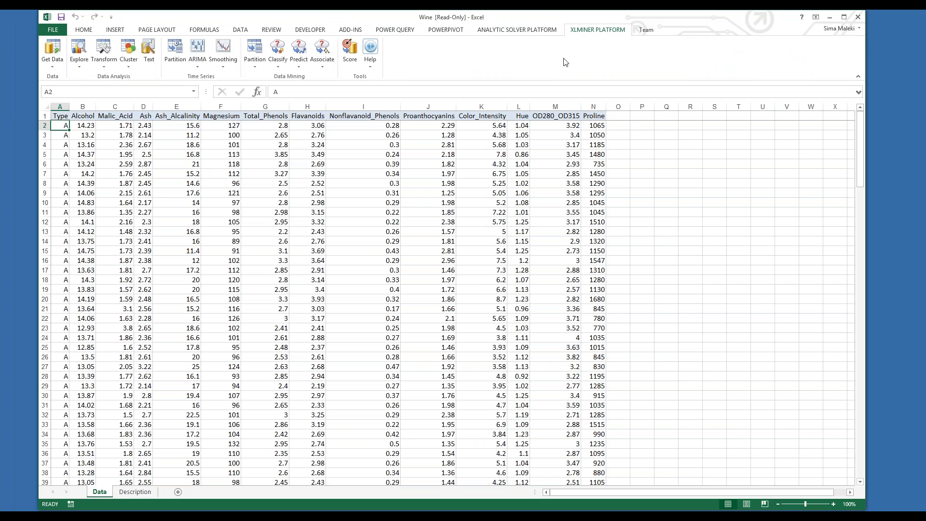
left_click(384, 212)
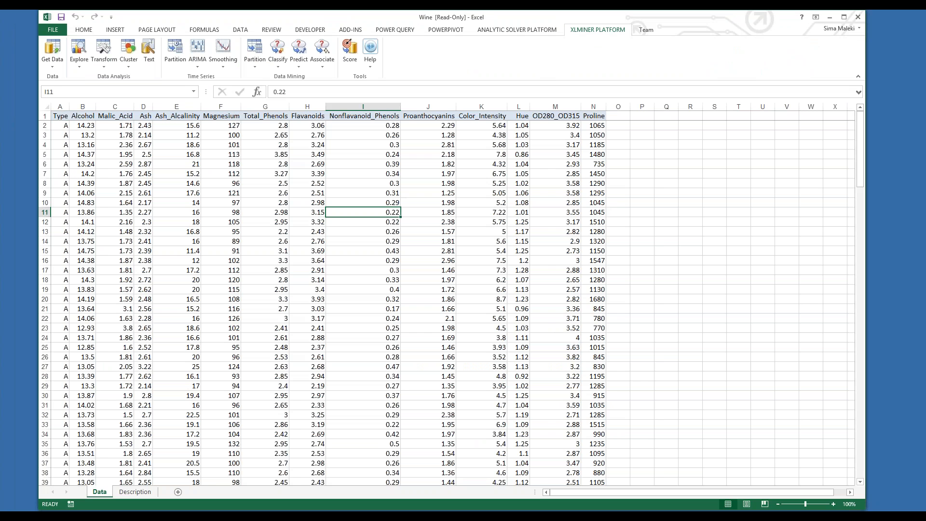
left_click(225, 310)
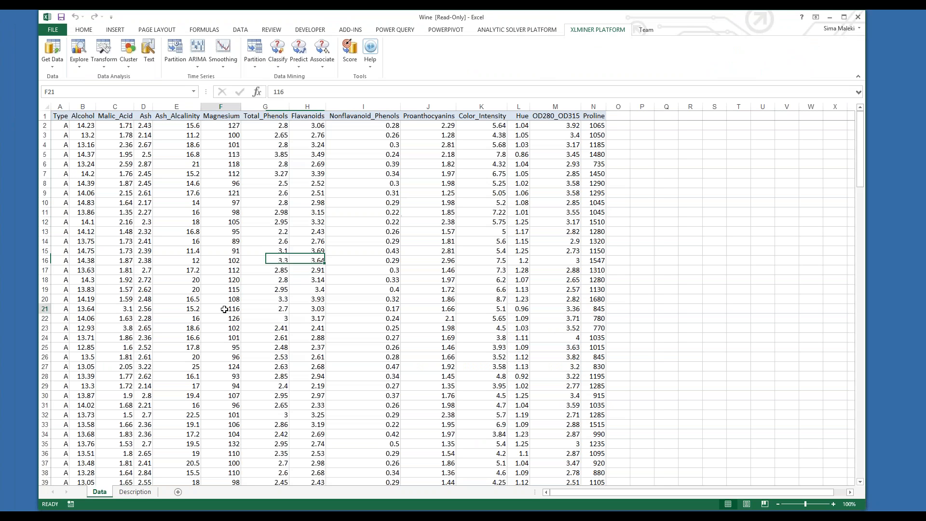
left_click(85, 67)
left_click(93, 83)
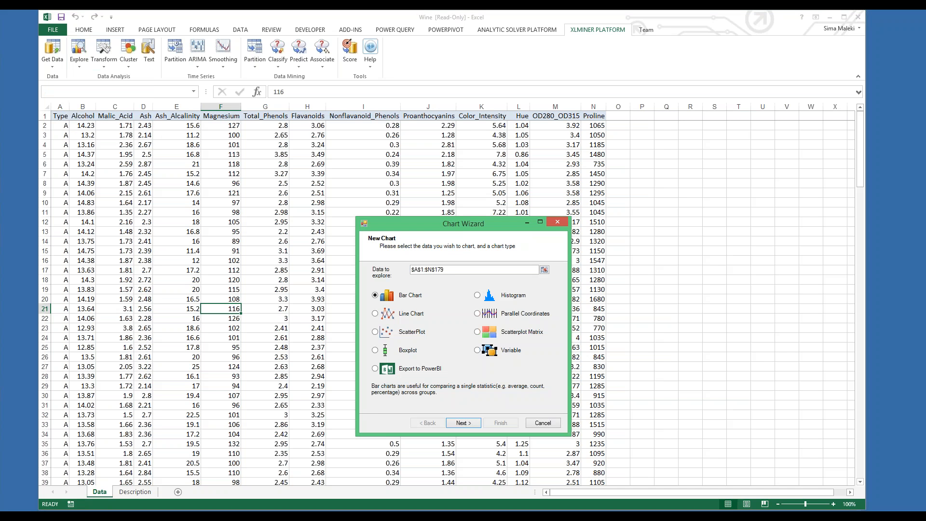
left_click(478, 332)
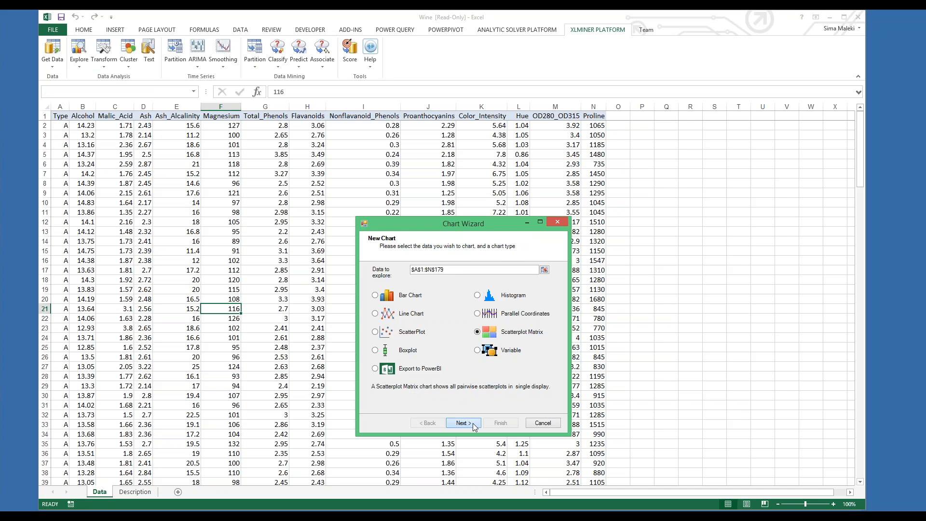
Create the scatterplot matrix with the variables Alcohol, Flavanoids, Proanthocyanins and Color_Intensity, and enlarge its chart window.
left_click(463, 423)
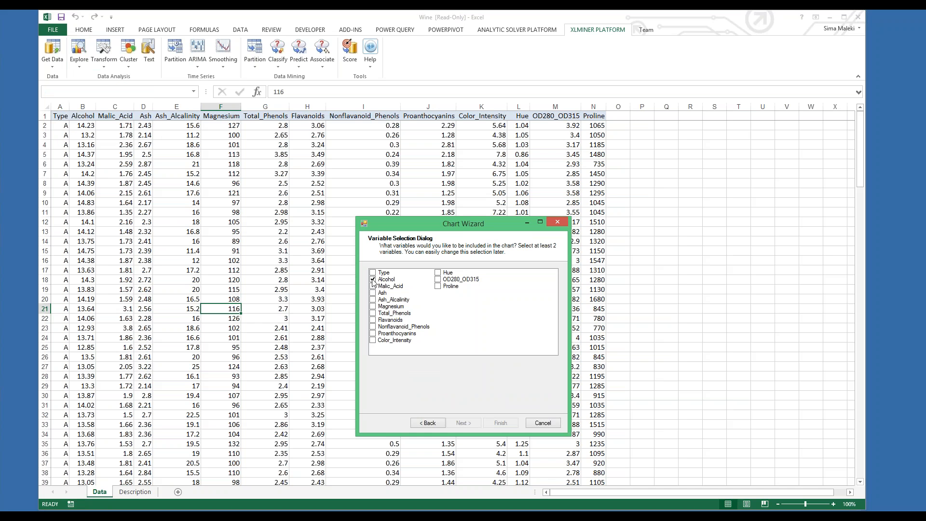
left_click(372, 320)
left_click(372, 333)
left_click(373, 340)
left_click(500, 424)
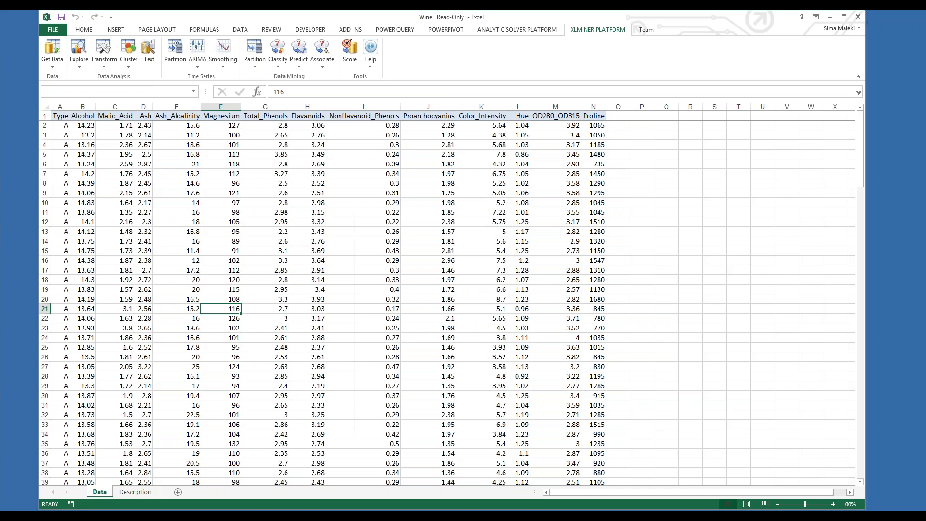
mouse_move(240, 56)
left_mouse_down()
mouse_move(353, 79)
mouse_move(327, 74)
left_mouse_up()
left_click_drag(531, 365, 709, 473)
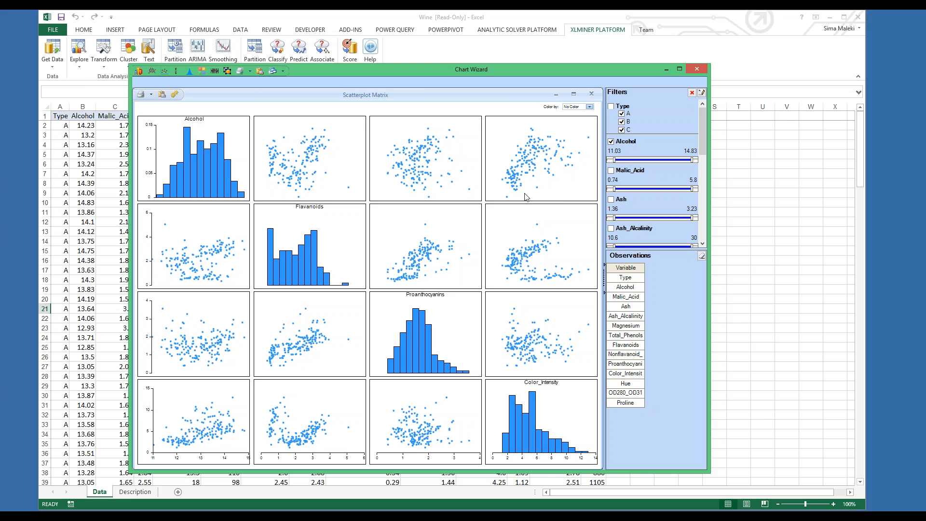
Select the lowest-alcohol points in the Alcohol versus Color_Intensity scatterplot, browse their observation values across all variables, and clear the selection.
left_click_drag(525, 193, 503, 173)
left_click_drag(503, 176, 502, 174)
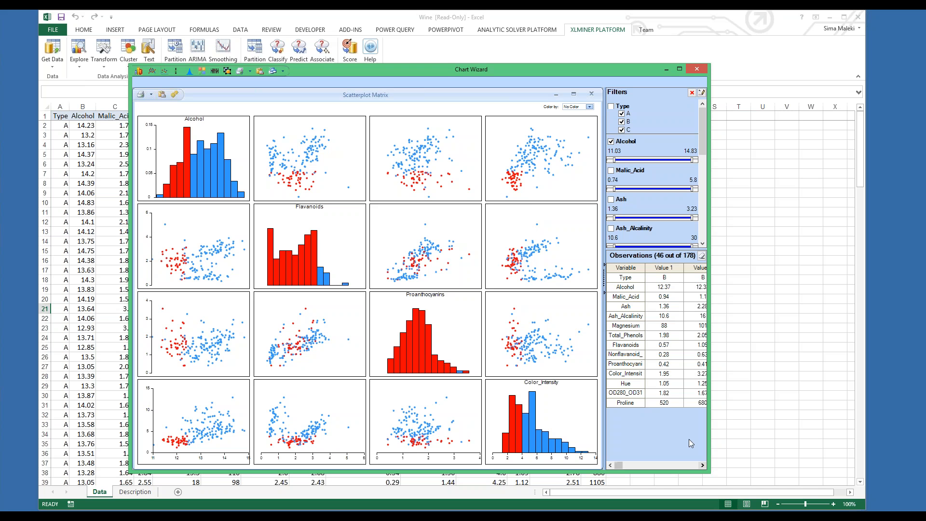
left_click(673, 270)
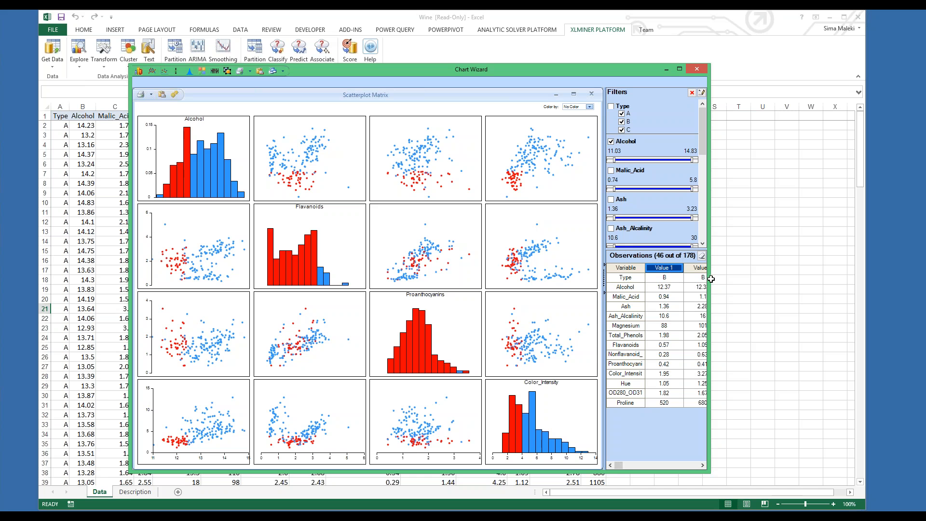
left_click(634, 280)
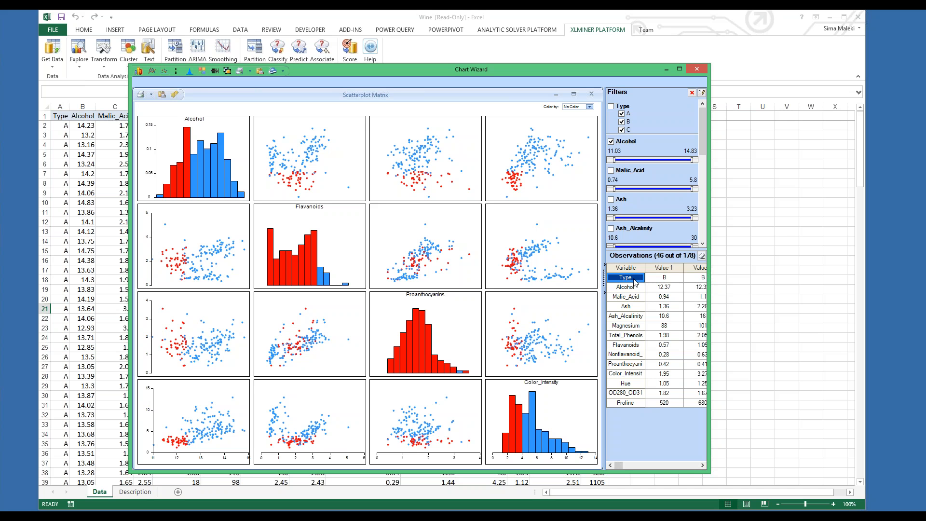
left_click(703, 465)
left_click(703, 466)
left_click(703, 466)
left_click(703, 465)
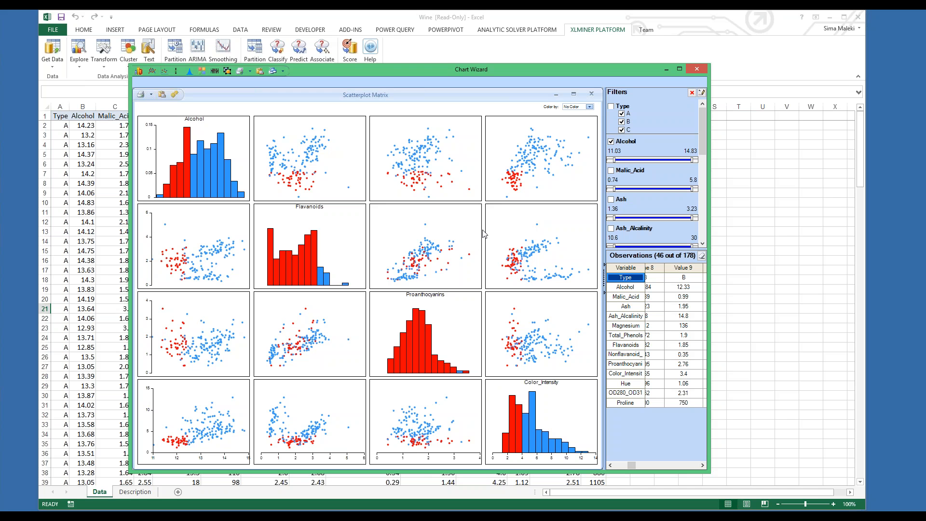
left_click(492, 167)
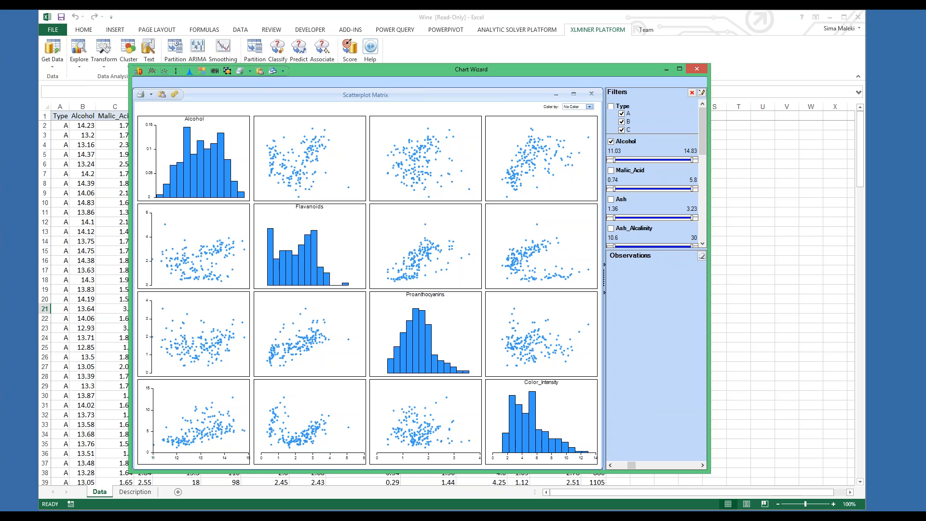
Color the scatterplot matrix by Type, and close the chart window, saving it under the name Chart.
left_click(590, 107)
left_click(586, 116)
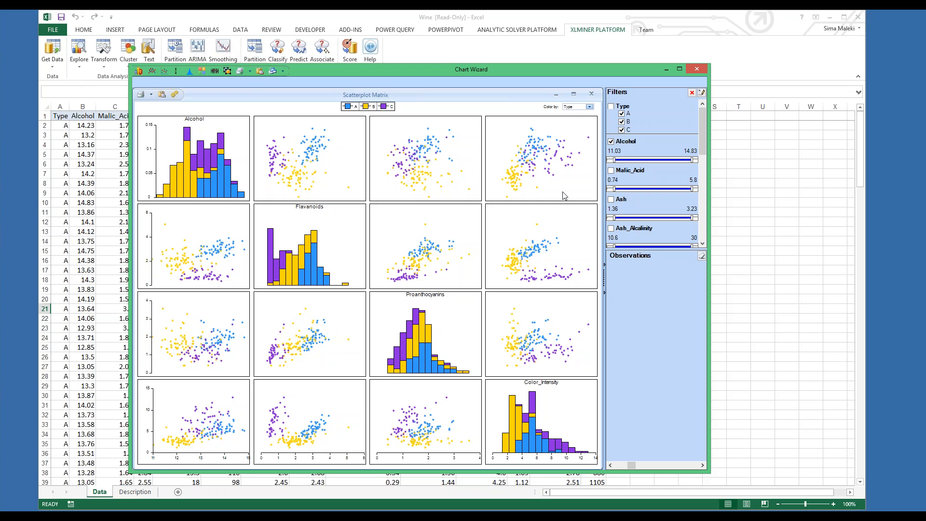
left_click(697, 69)
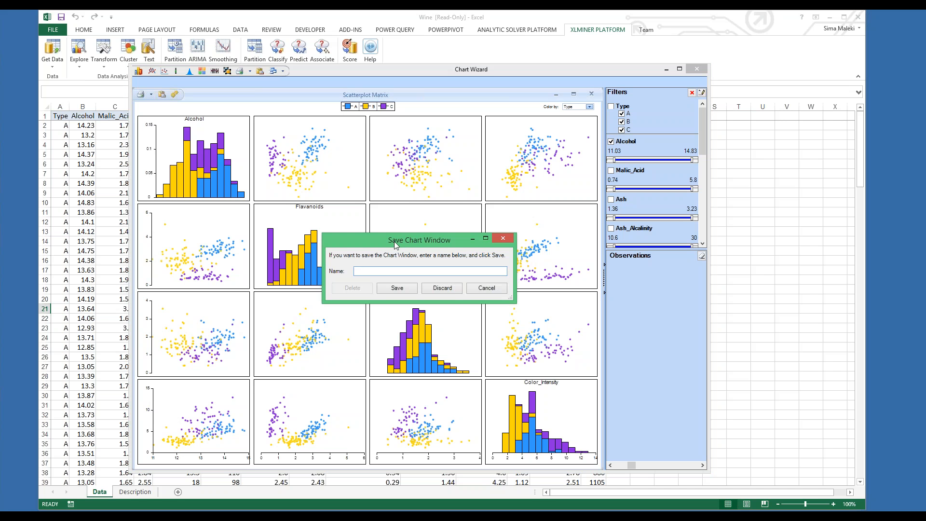
type("Chart")
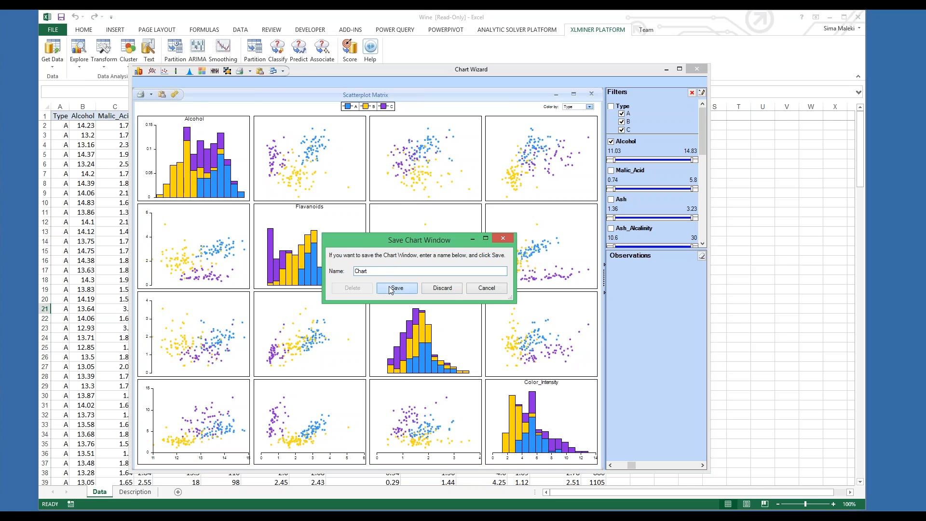
left_click(391, 288)
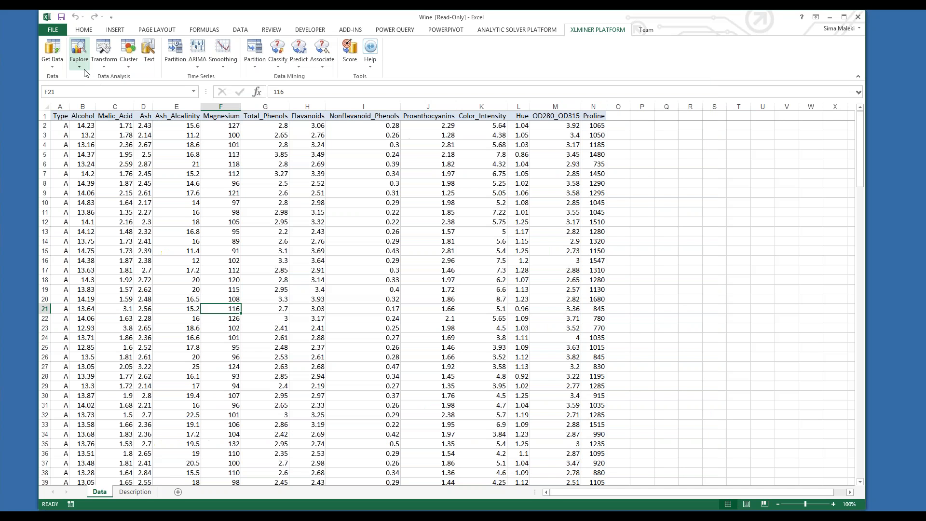
left_click(81, 67)
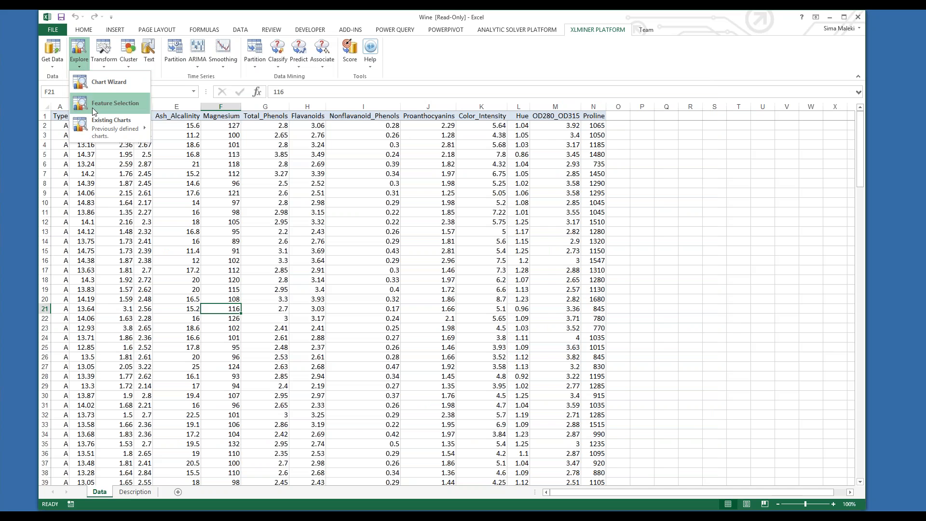
left_click(275, 253)
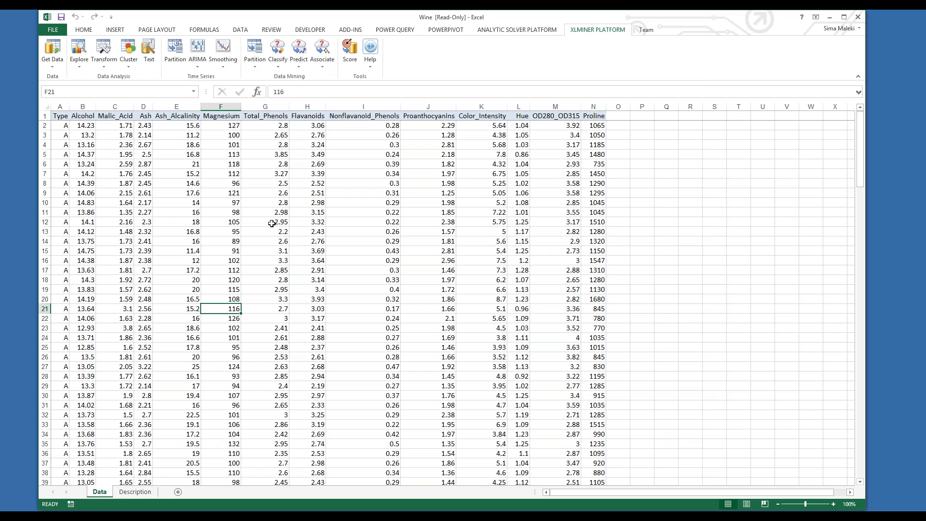
Start a single classification tree with Type as the output variable and all remaining variables, Alcohol through Proline, as selected variables.
left_click(282, 68)
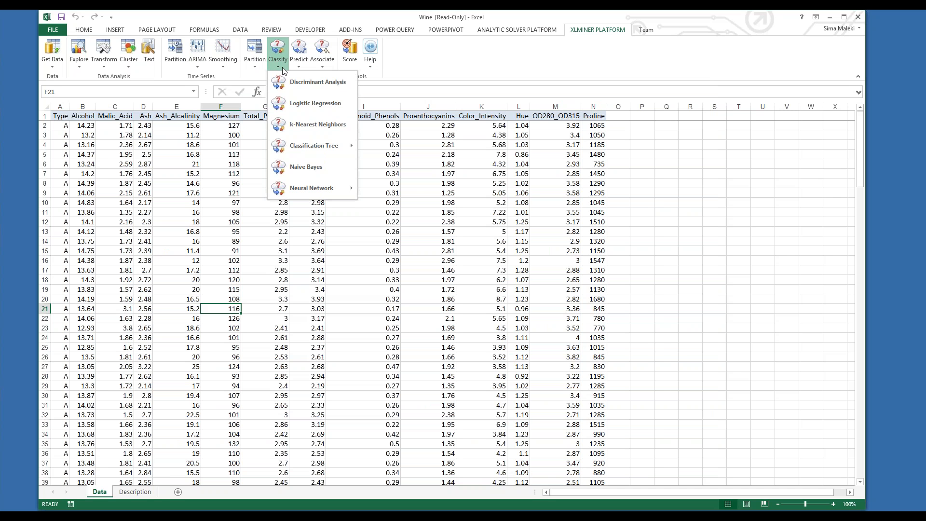
mouse_move(292, 152)
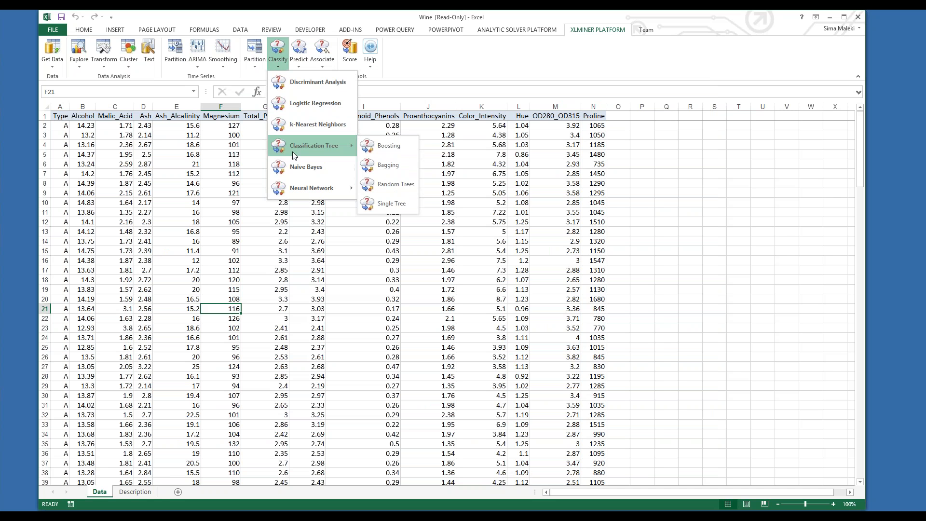
left_click(388, 203)
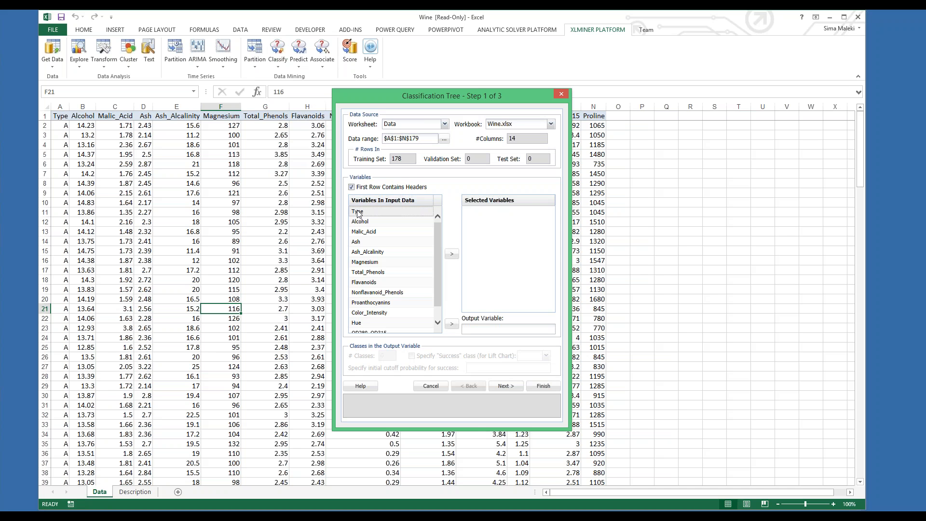
left_click(452, 323)
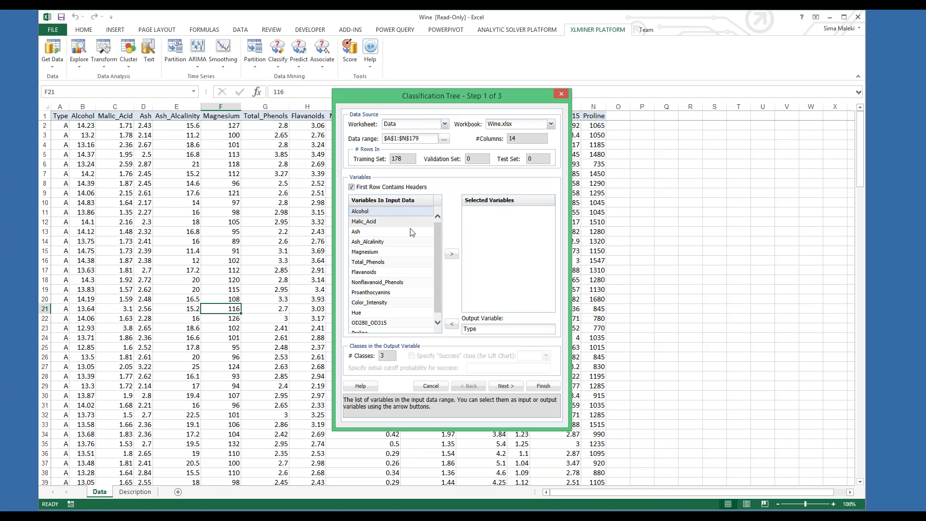
scroll(436, 248, "down", 1)
left_click(363, 328, "shift")
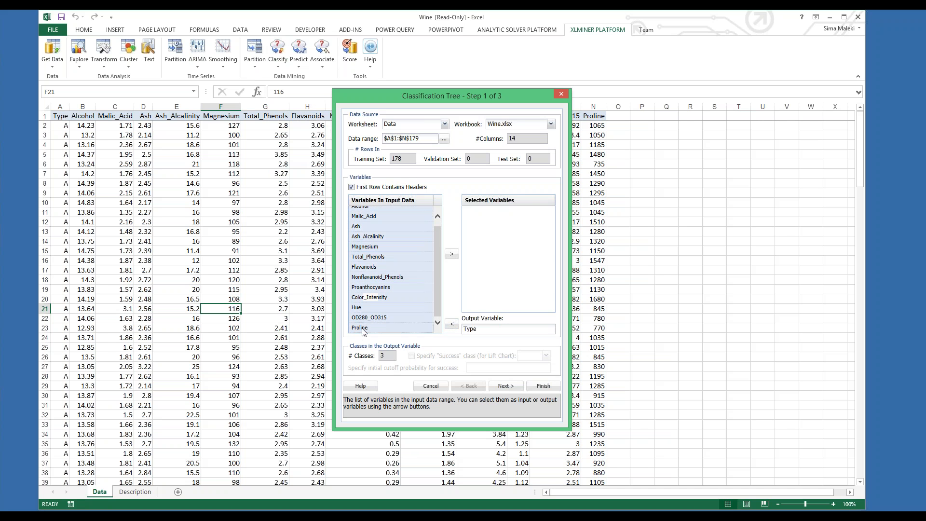
left_click(454, 256)
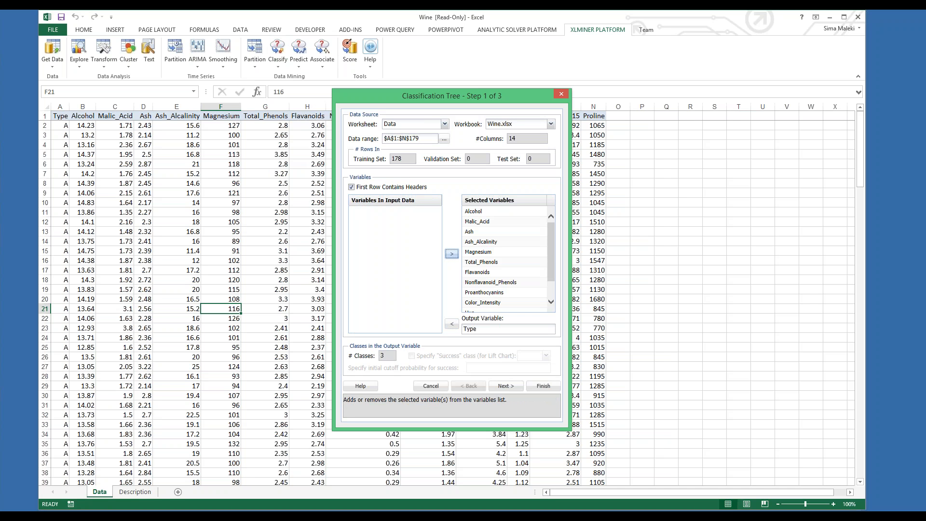
Enable data partitioning with the default random split, include the full tree grown using training data, and generate the classification tree output.
left_click(502, 387)
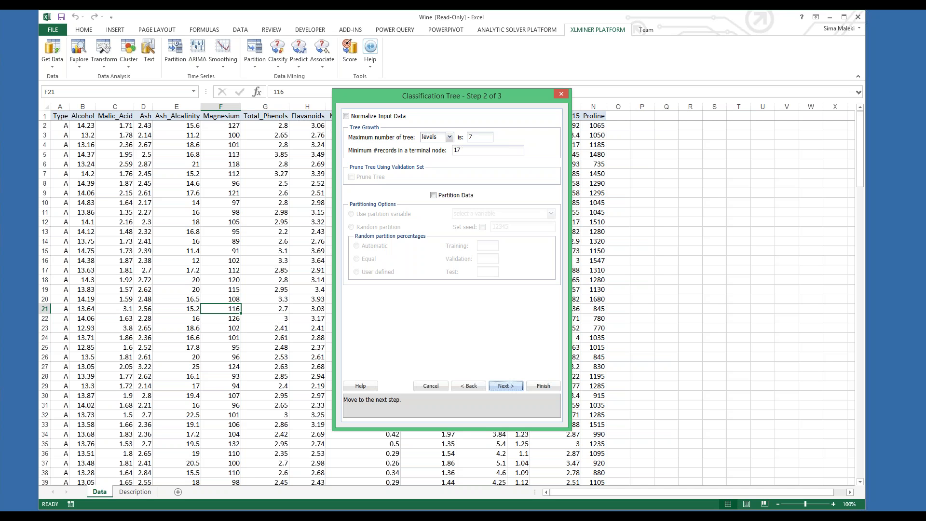
left_click(433, 195)
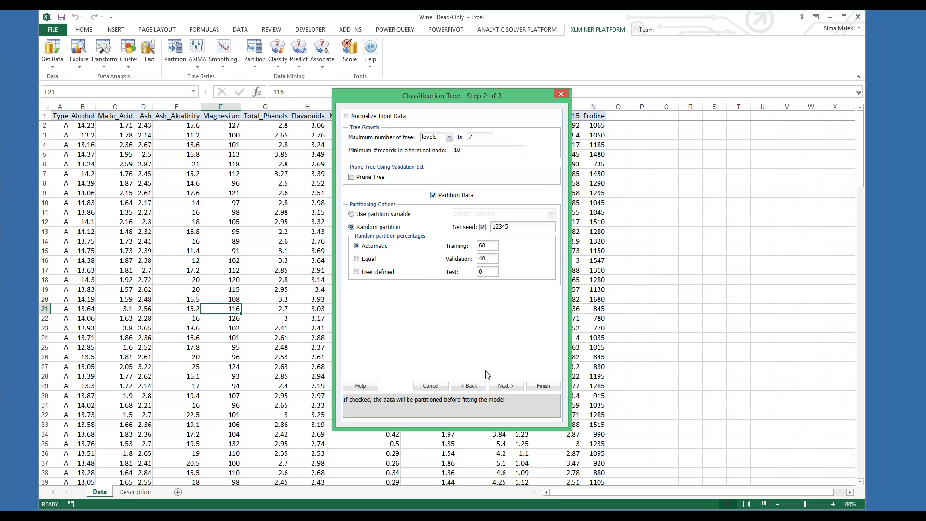
left_click(516, 388)
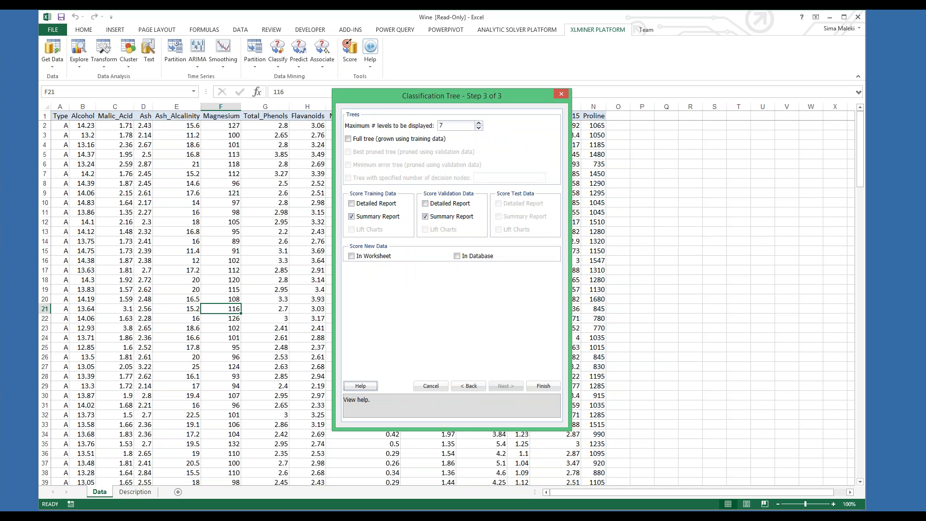
left_click(348, 139)
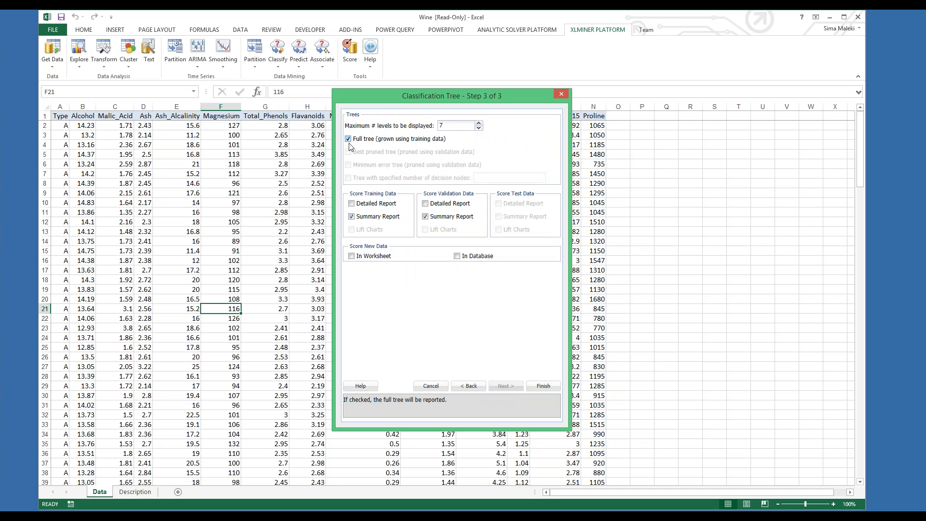
left_click(542, 387)
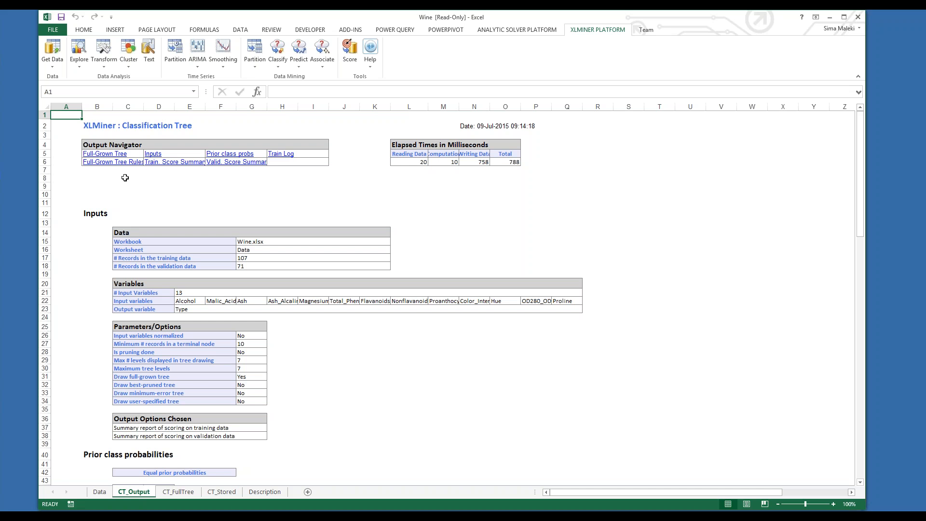
Examine the full-grown tree diagram and the overall errors in the training and validation data scoring summaries.
left_click(101, 155)
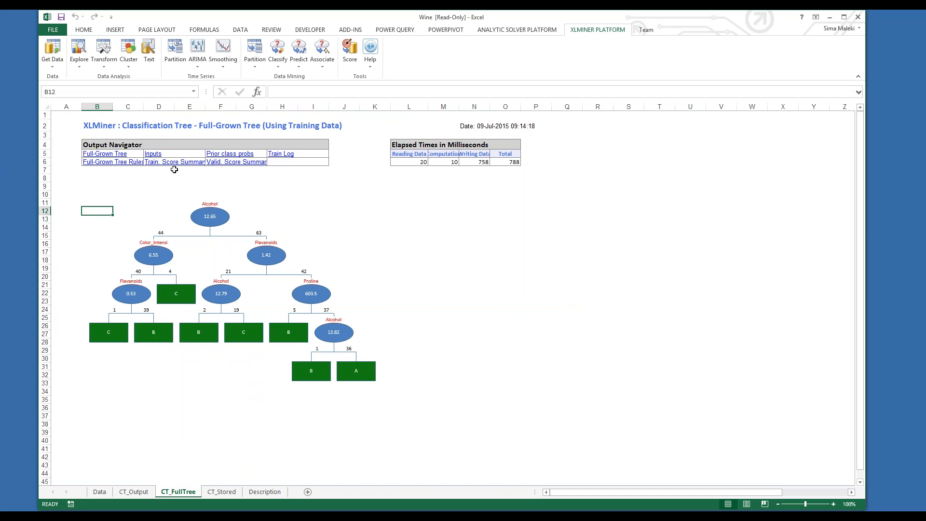
left_click(172, 164)
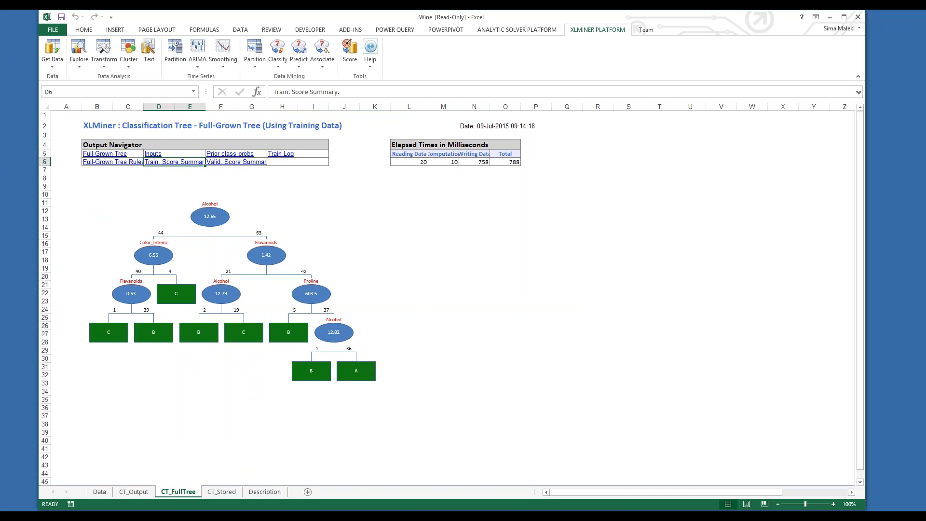
scroll(424, 305, "down", 11)
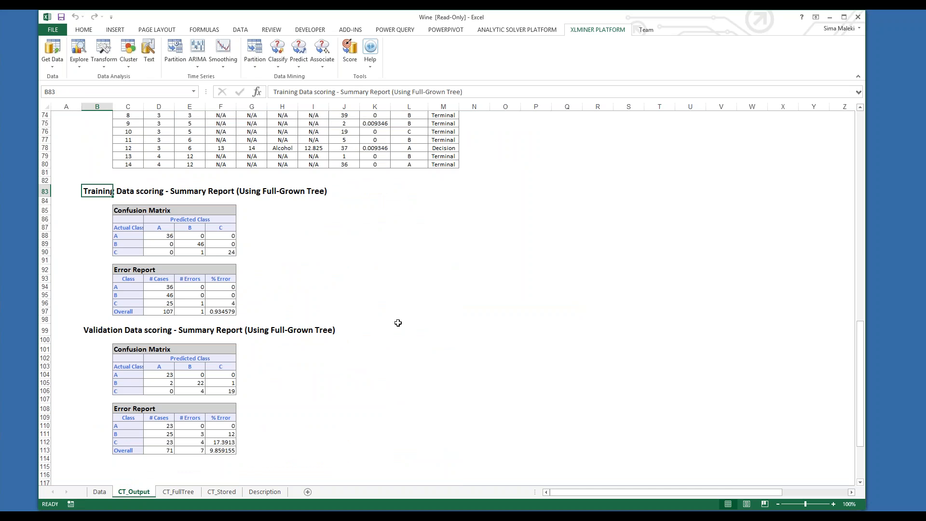
scroll(398, 323, "up", 2)
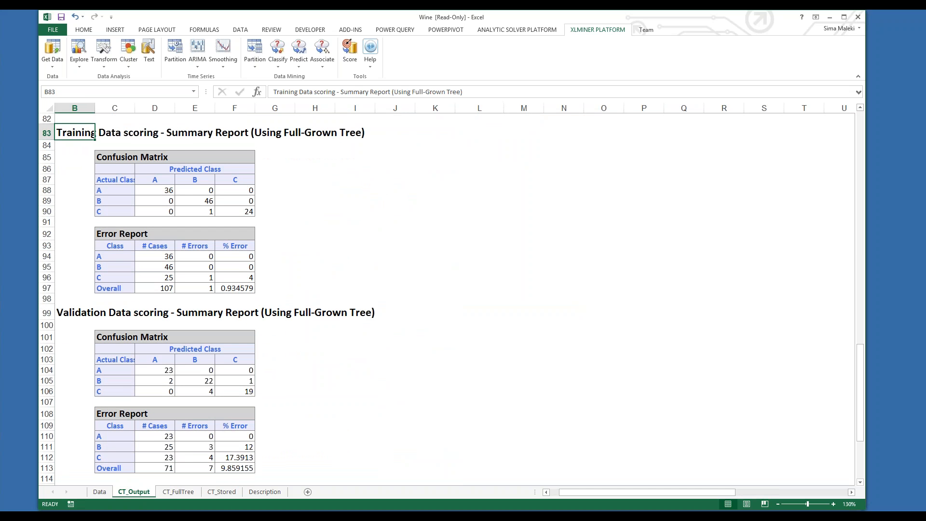
left_click(204, 288)
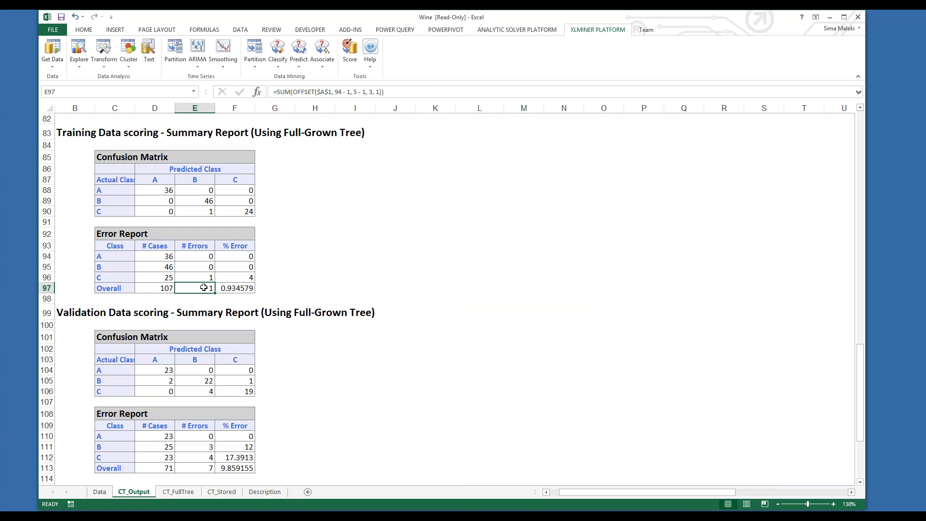
scroll(201, 338, "down", 2)
left_click(201, 397)
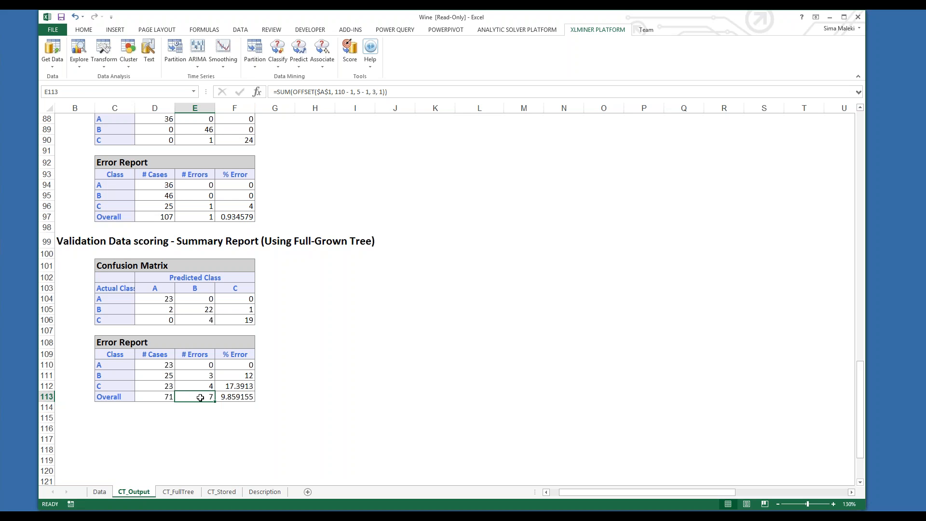
left_click(96, 517)
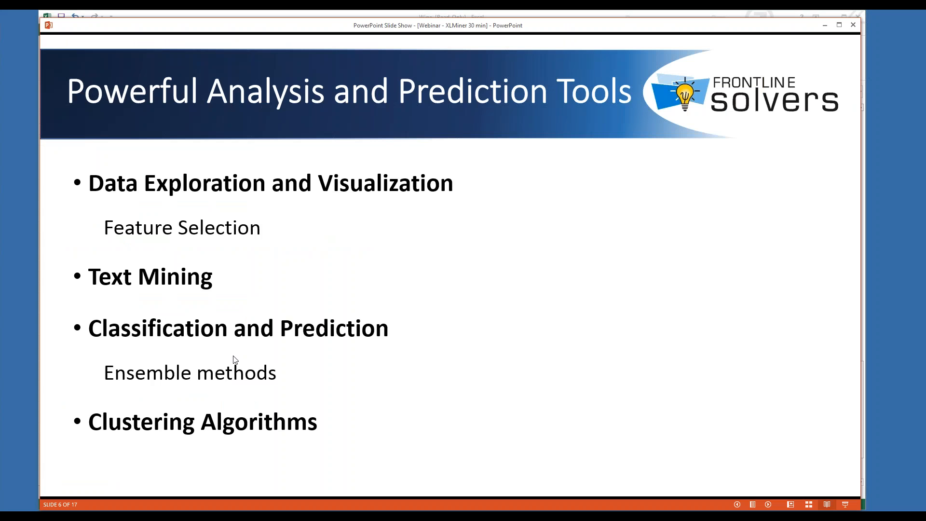
left_click(235, 360)
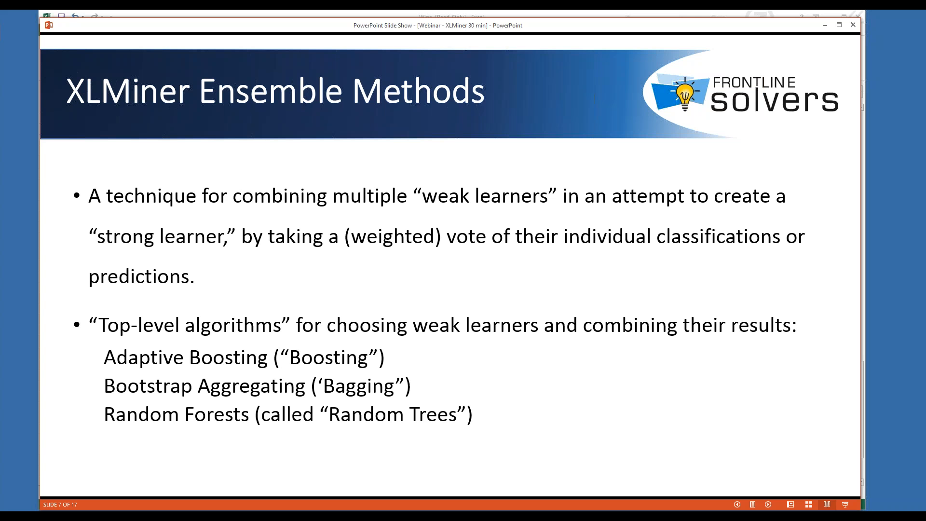
key("Right")
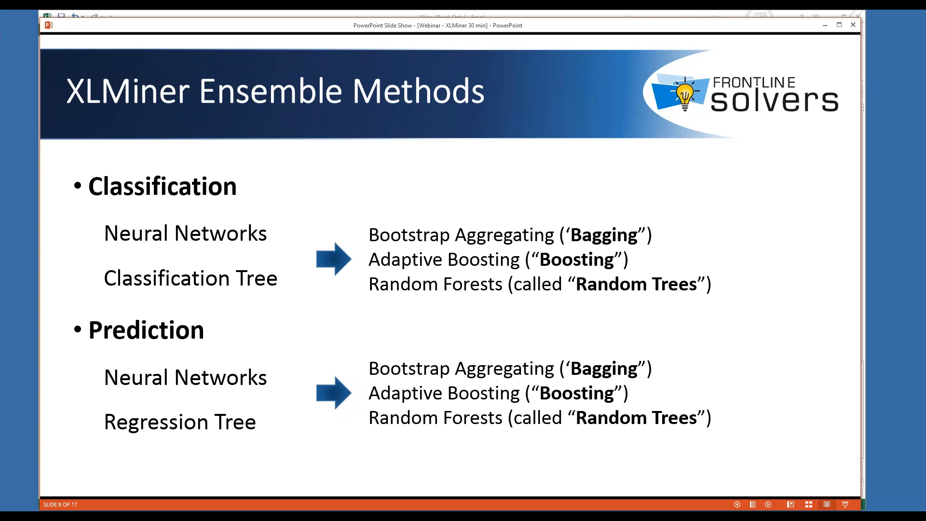
left_click(121, 517)
left_click(235, 476)
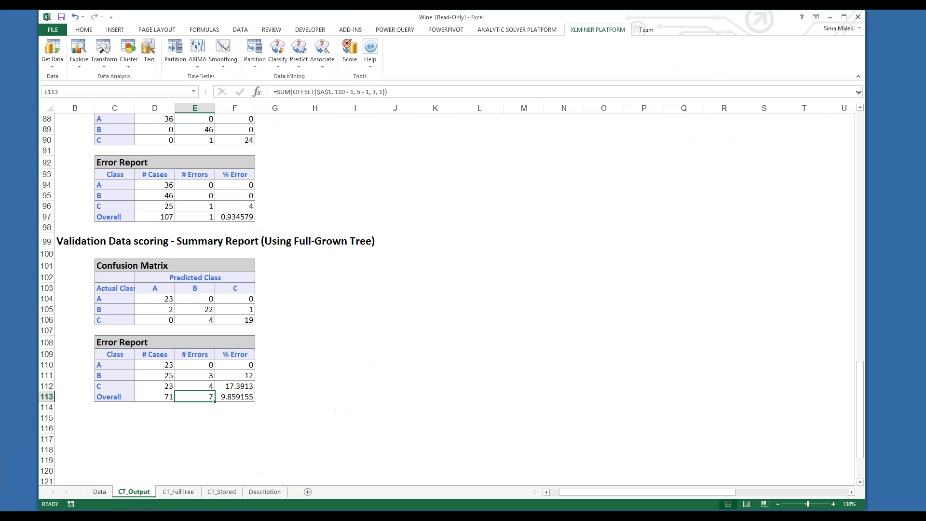
From the Data worksheet, start a boosting classification tree with Type as the output variable and all remaining variables, Alcohol through Proline, as selected variables.
left_click(99, 492)
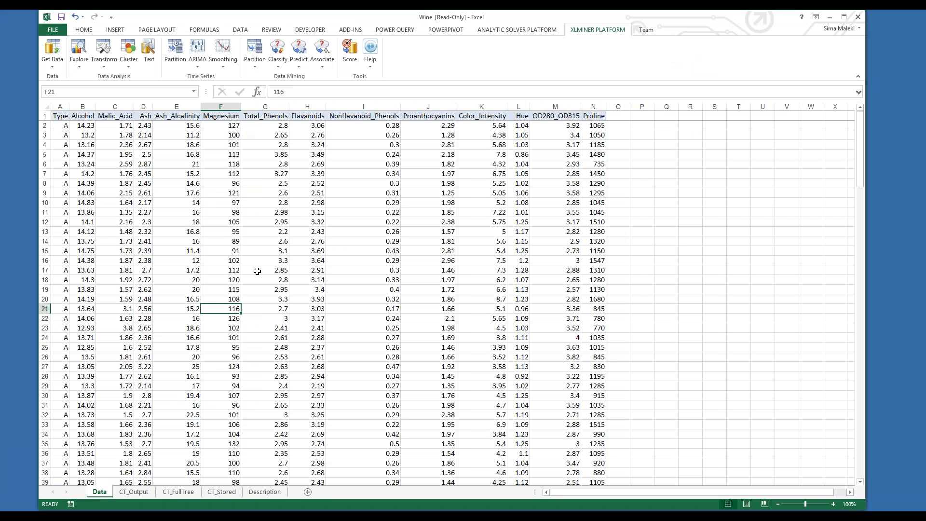
left_click(278, 68)
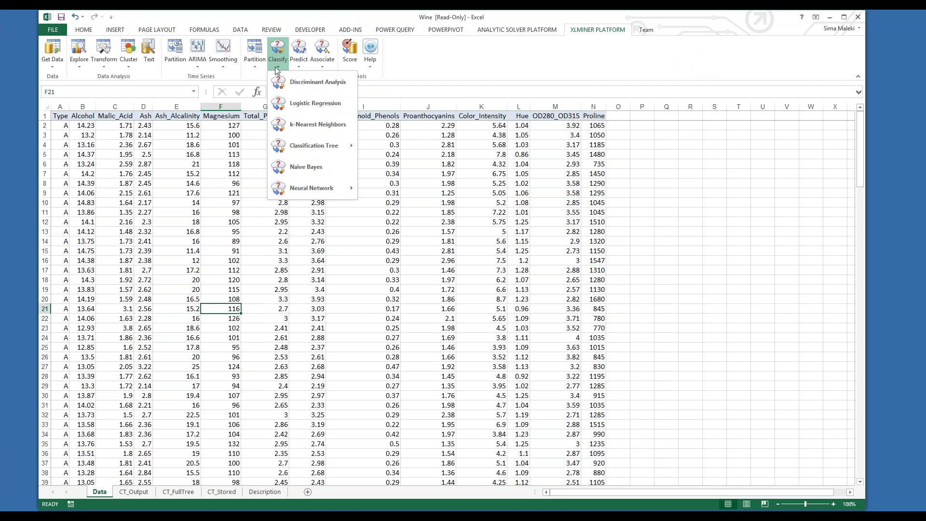
mouse_move(304, 150)
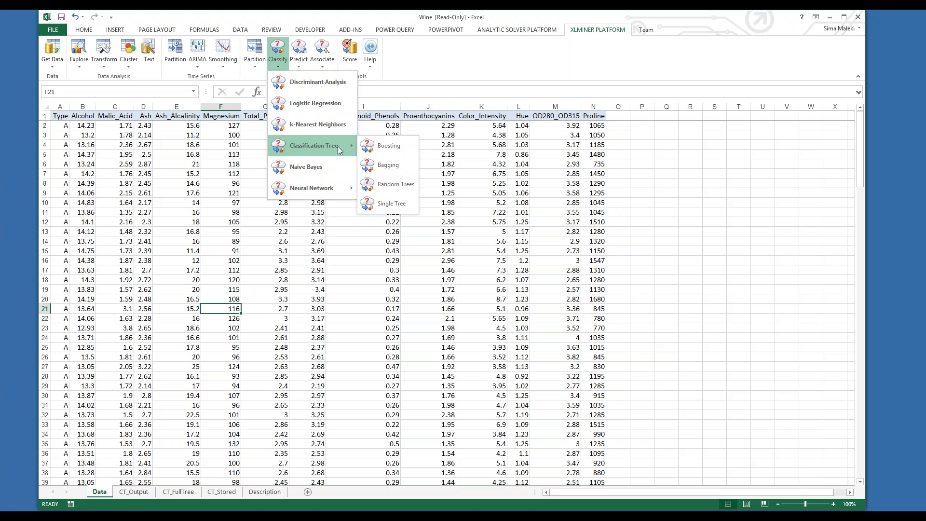
left_click(377, 146)
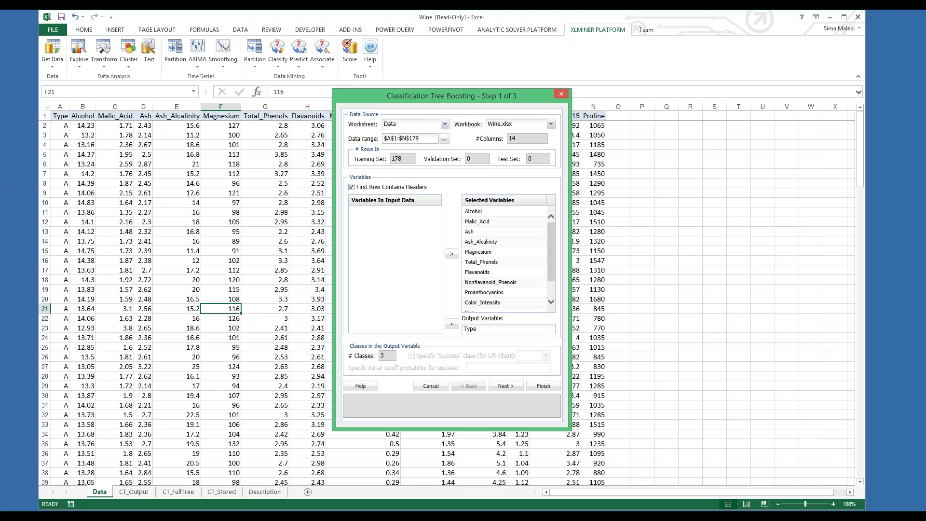
left_click(510, 388)
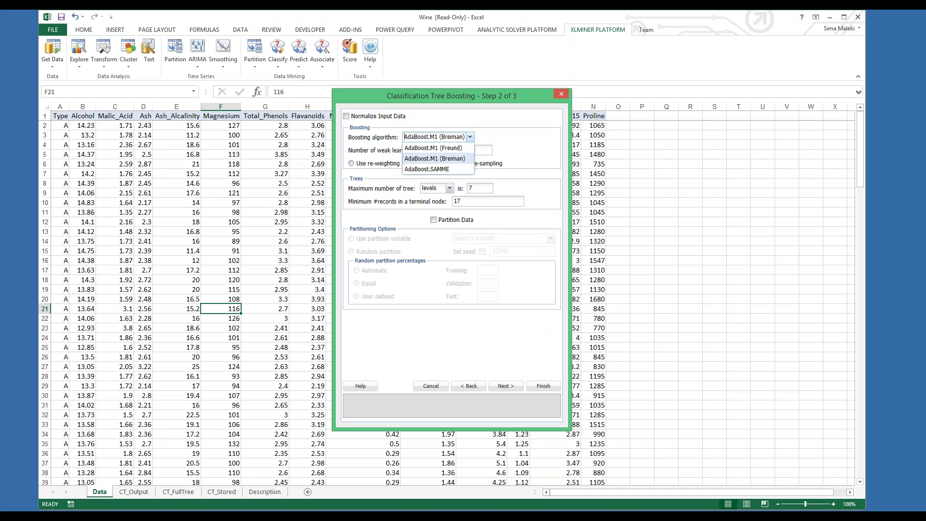
Keep the AdaBoost.M1 (Breiman) algorithm, enable data partitioning with the default random split, and generate the boosting ensemble output.
left_click(490, 138)
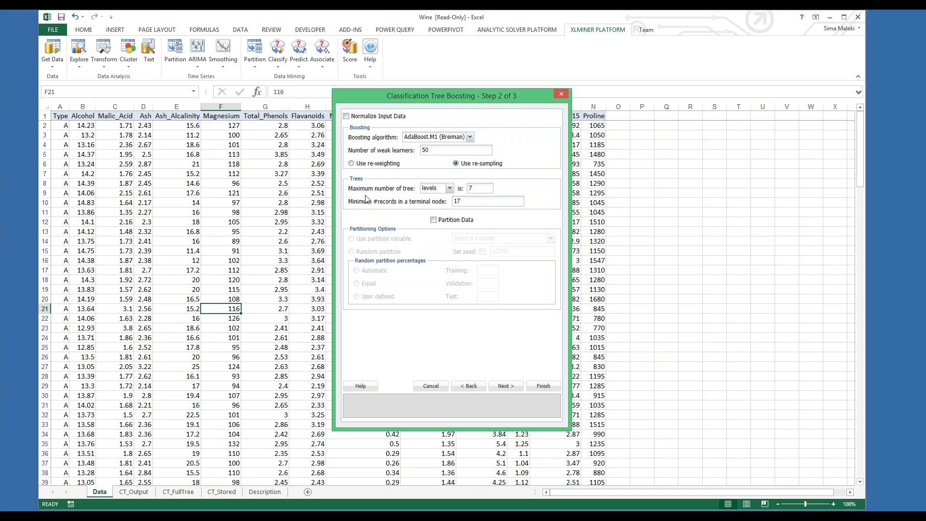
left_click(434, 221)
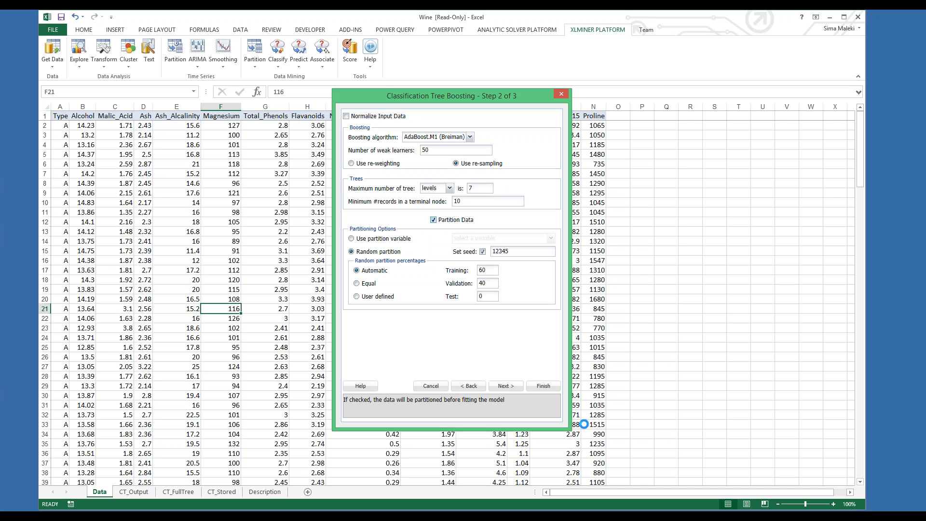
left_click(515, 387)
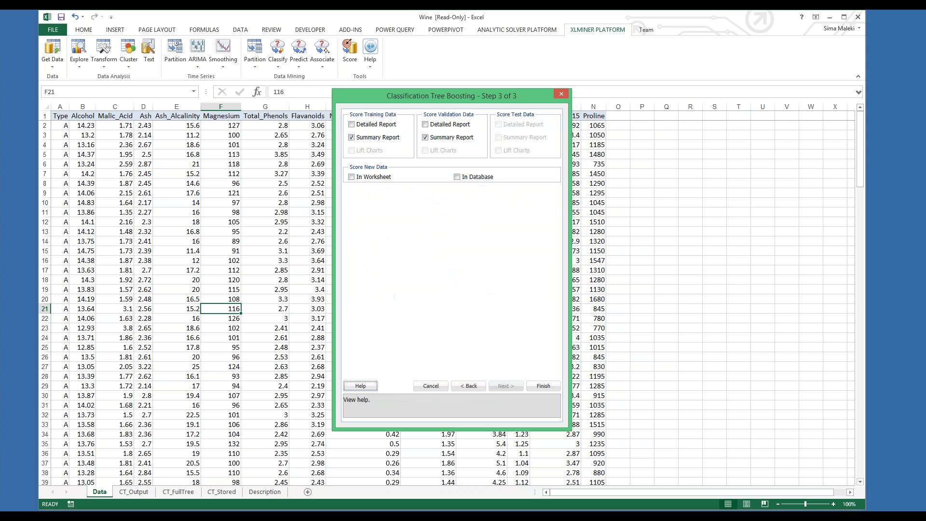
left_click(544, 387)
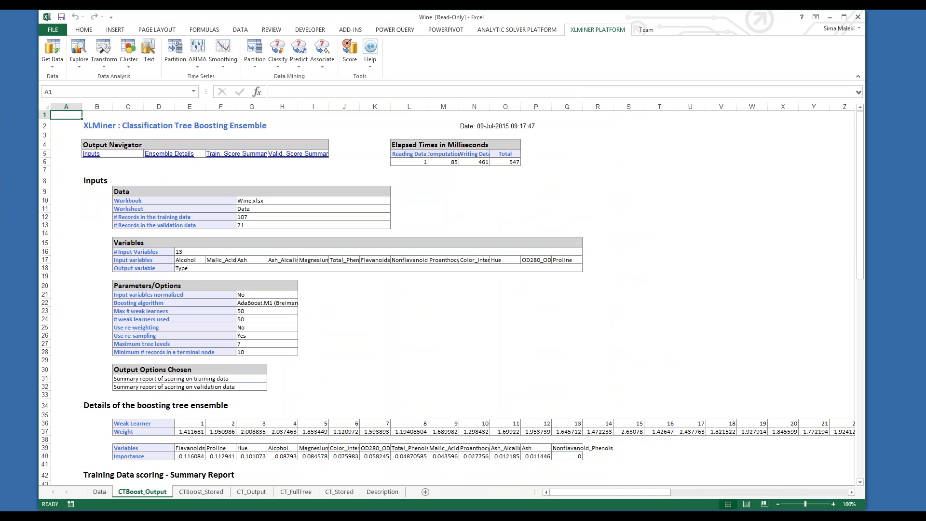
Examine the boosting tree ensemble details, covering the weak learner weights and the variable importance values.
left_click(168, 154)
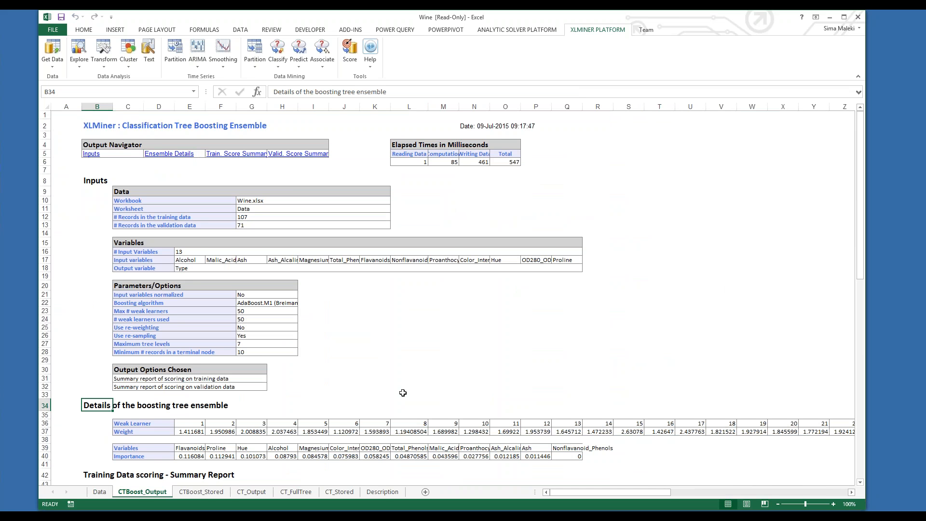
scroll(412, 373, "down", 5)
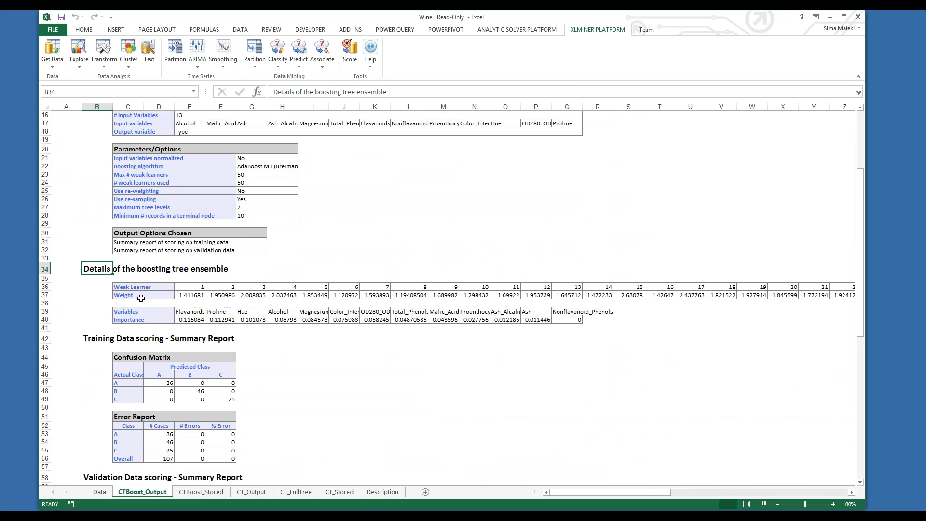
left_click_drag(134, 287, 136, 320)
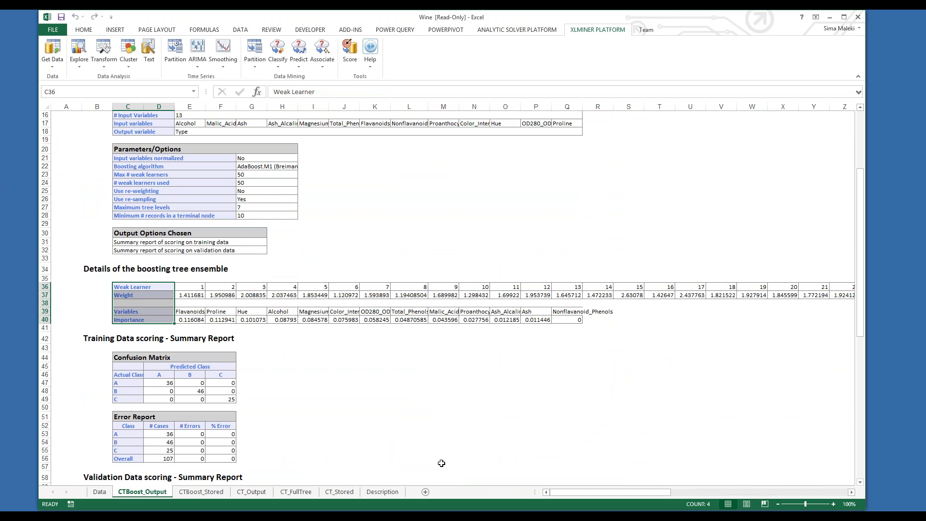
mouse_move(580, 491)
left_mouse_down()
mouse_move(714, 488)
mouse_move(569, 488)
left_mouse_up()
left_click(155, 321)
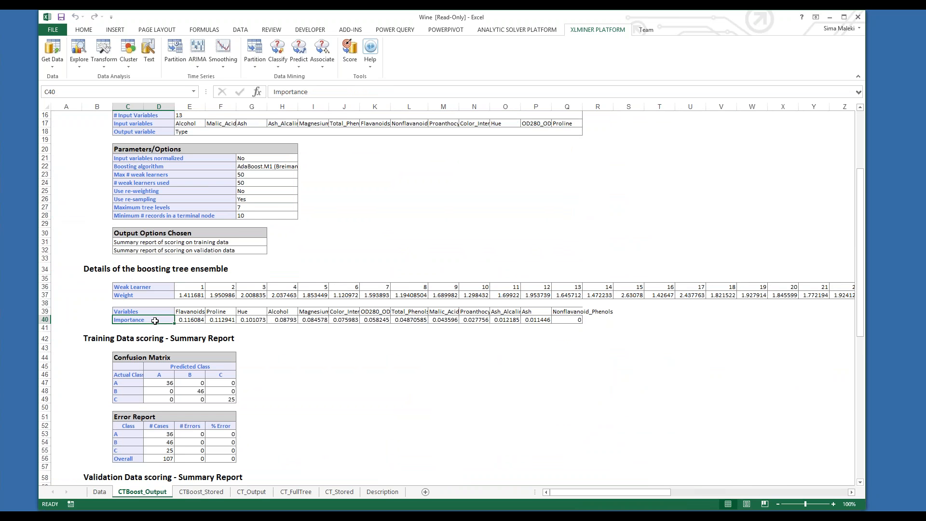
Examine the overall errors in the boosting ensemble's training and validation data scoring summary reports.
scroll(185, 360, "down", 2)
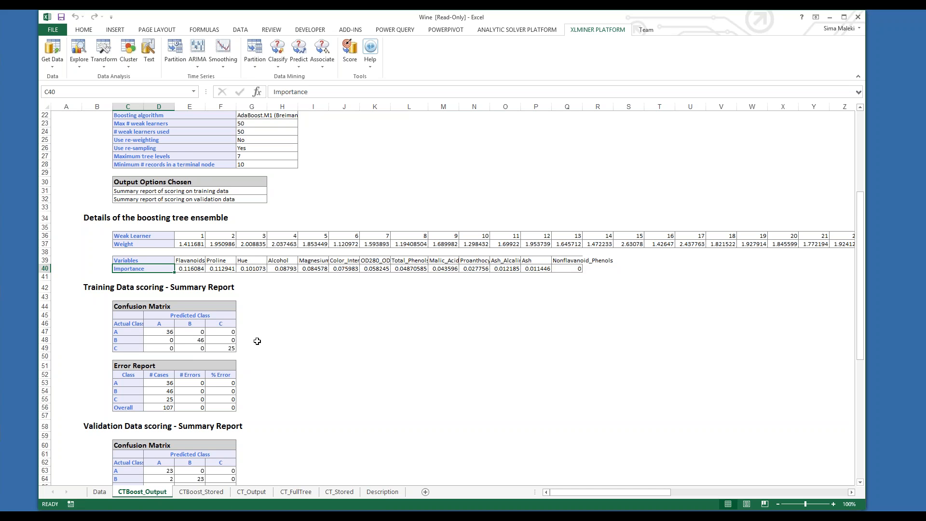
scroll(257, 341, "down", 2)
scroll(257, 341, "down", 2)
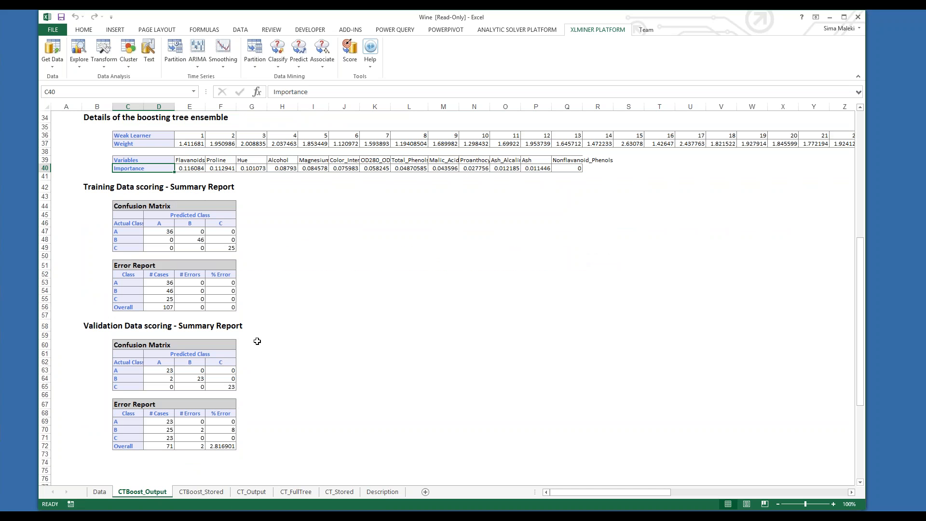
left_click(190, 308)
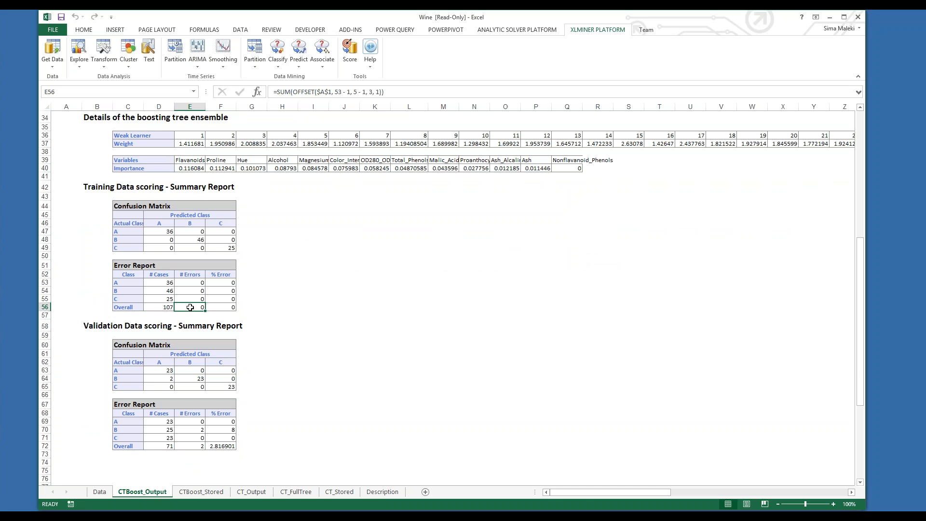
scroll(191, 308, "up", 2, "ctrl")
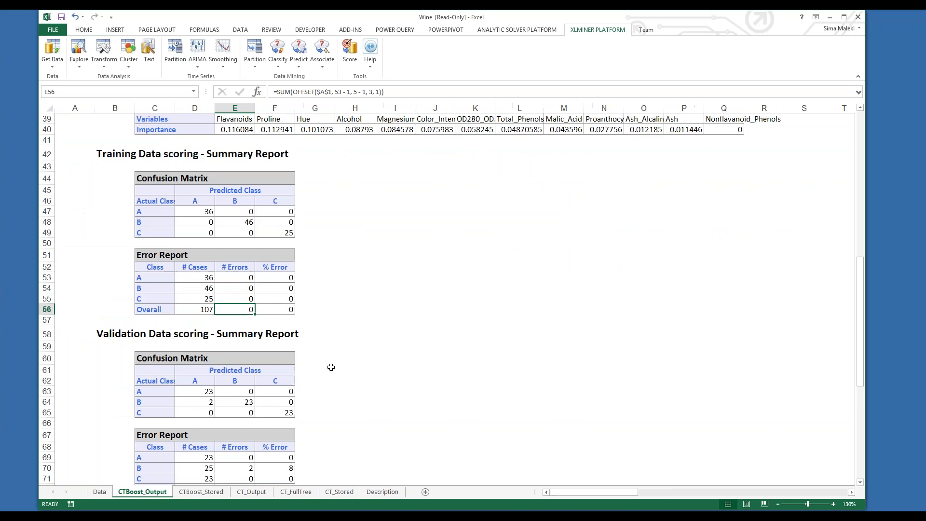
scroll(331, 368, "down", 2)
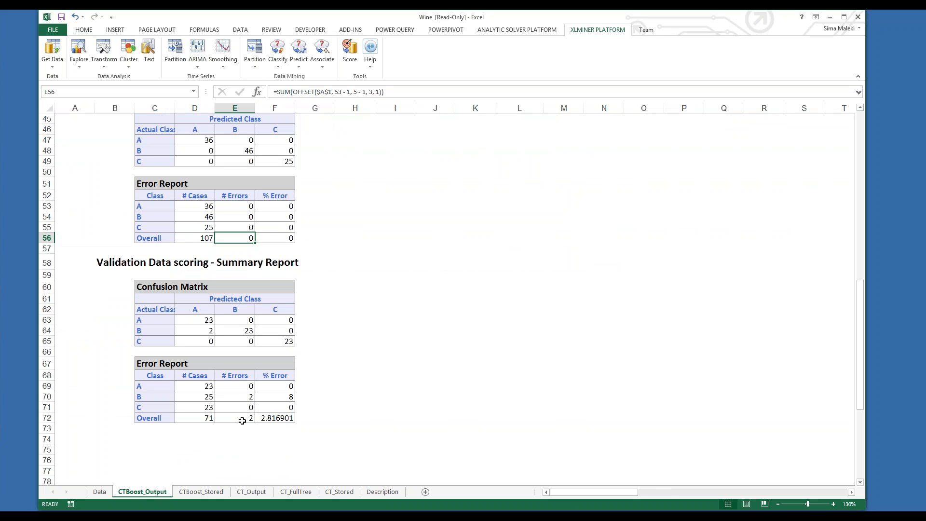
left_click(242, 419)
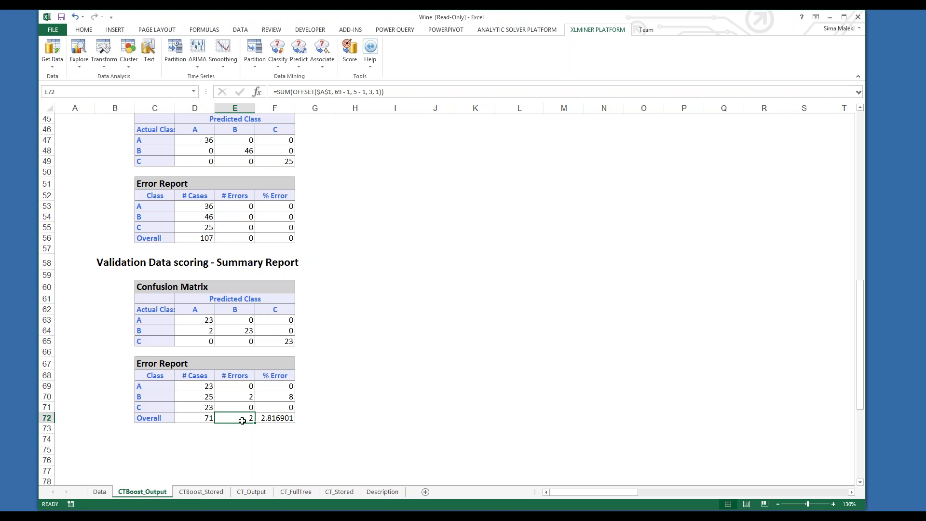
left_click(69, 517)
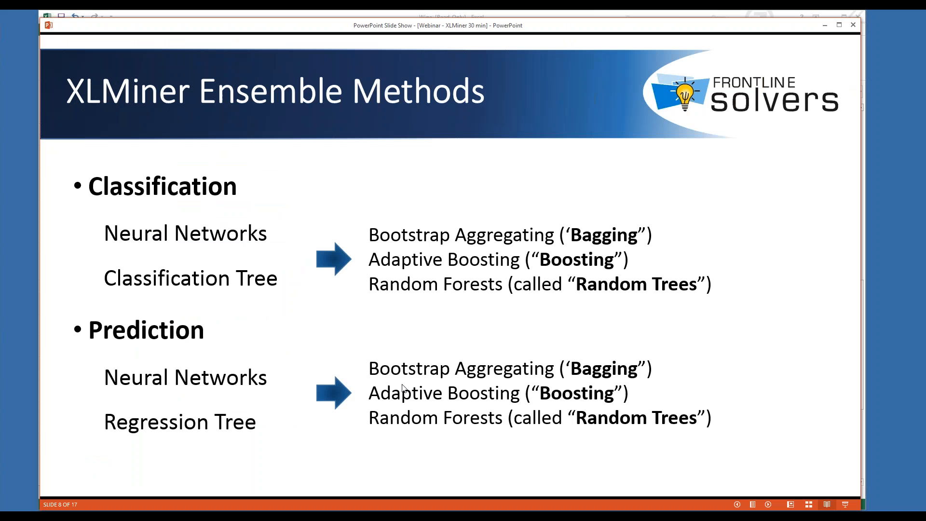
left_click(404, 388)
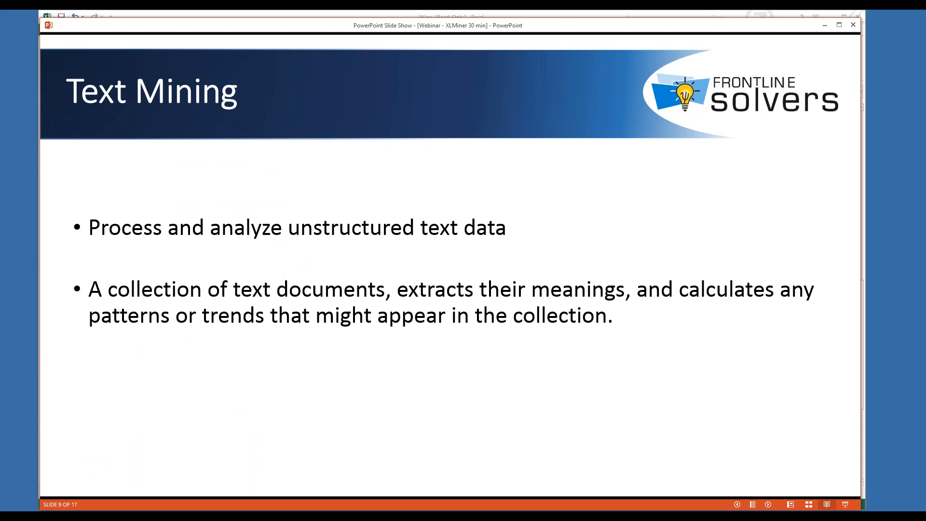
Switch to Excel's Frontline Example Models Overview workbook and follow the Text Mining Documents example link, cancelling the file opening.
left_click(56, 518)
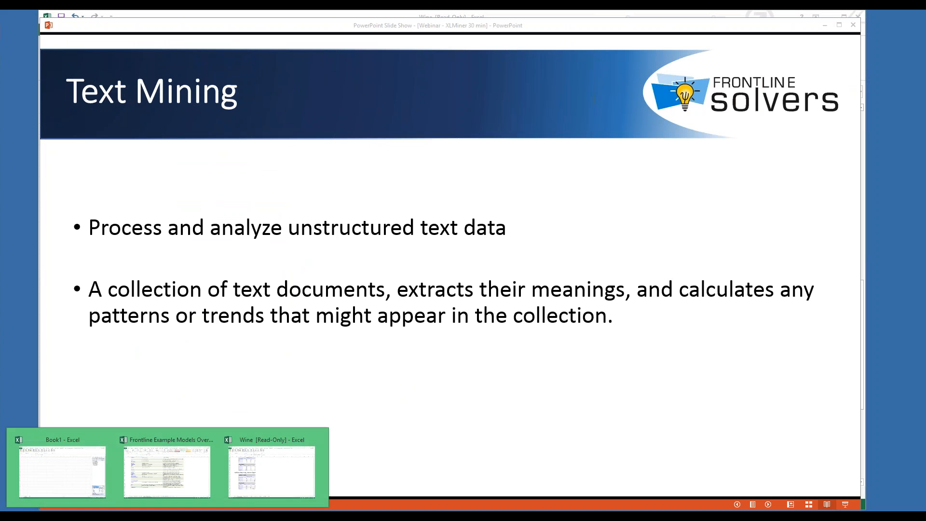
left_click(51, 488)
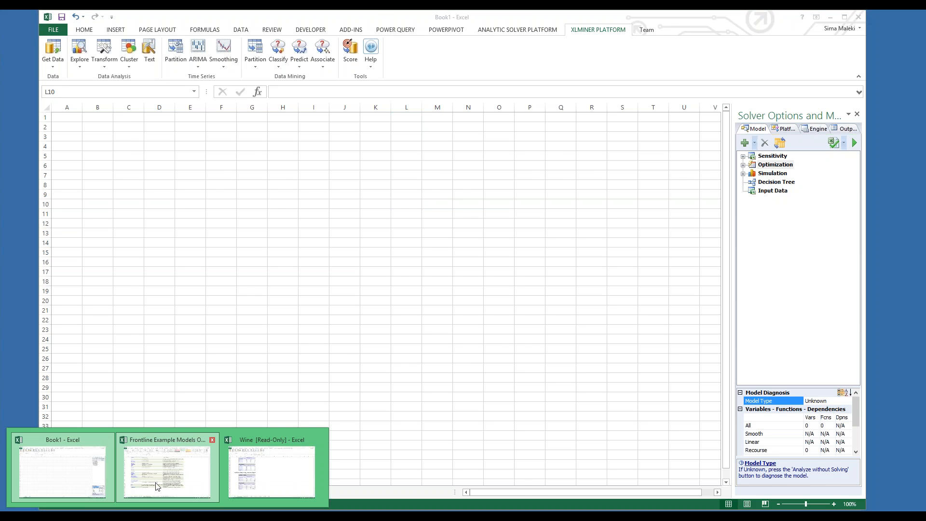
left_click(158, 487)
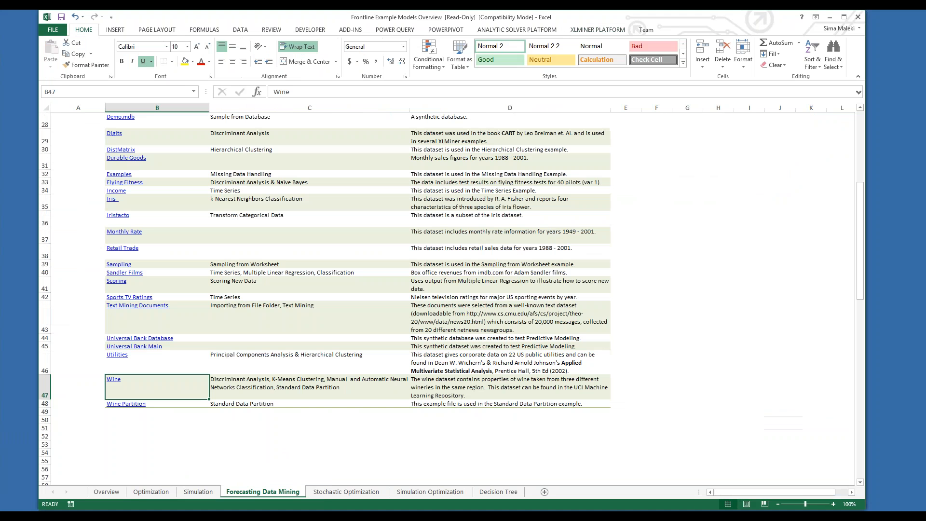
left_click(125, 310)
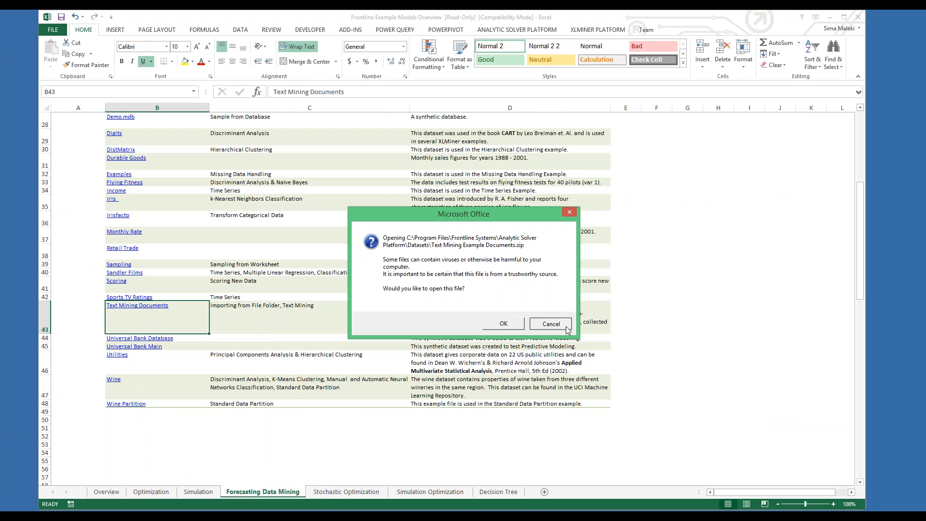
left_click(568, 328)
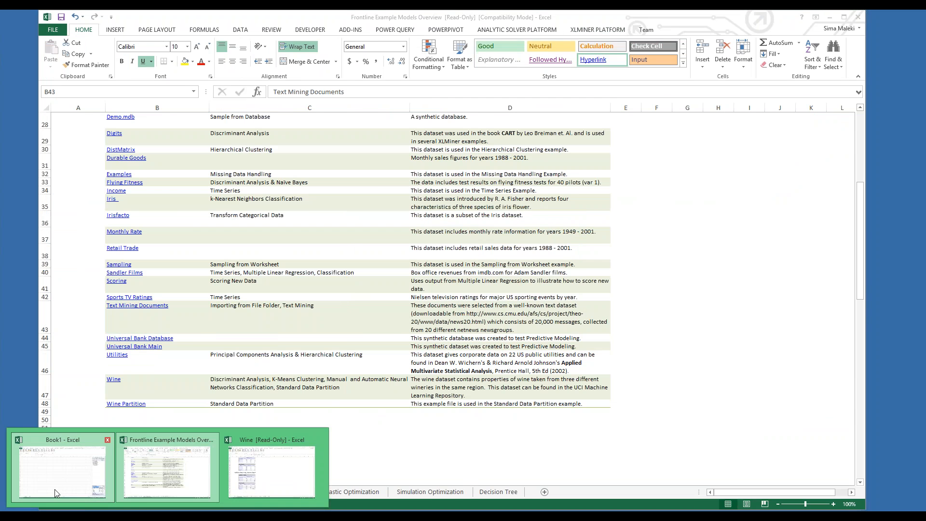
Switch to the blank Book1 workbook and start an XLMiner data import from a file folder.
left_click(55, 492)
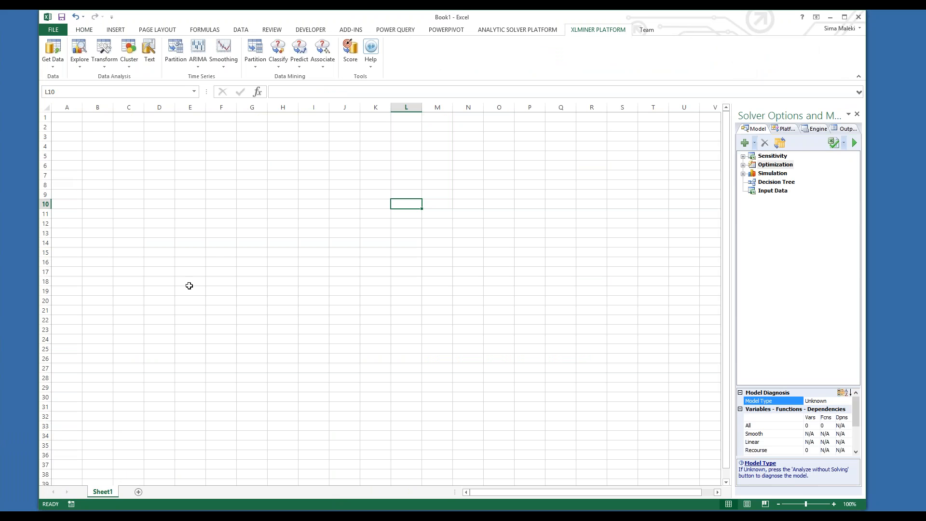
left_click(196, 252)
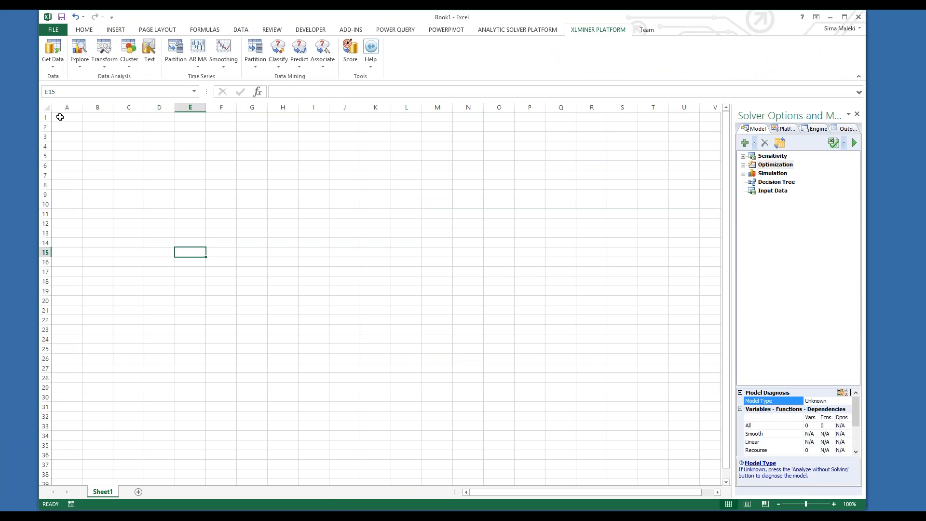
left_click(54, 67)
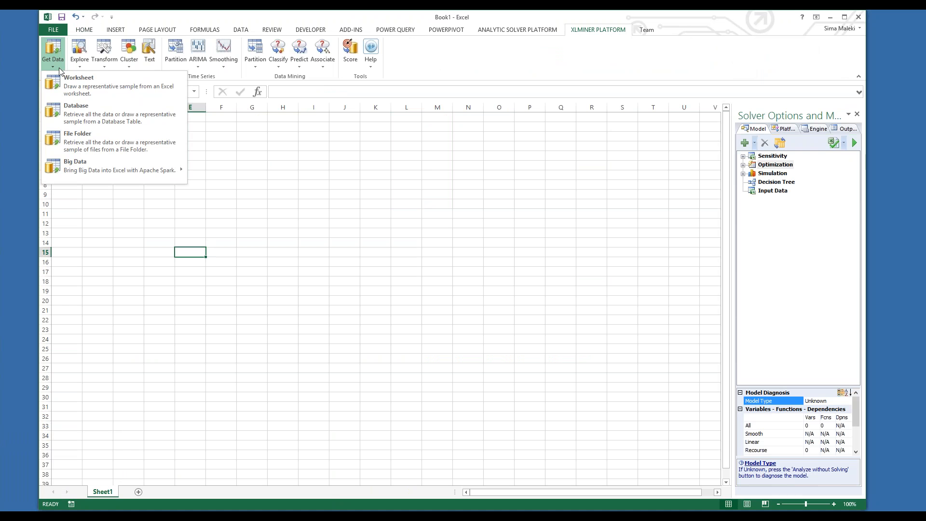
left_click(80, 149)
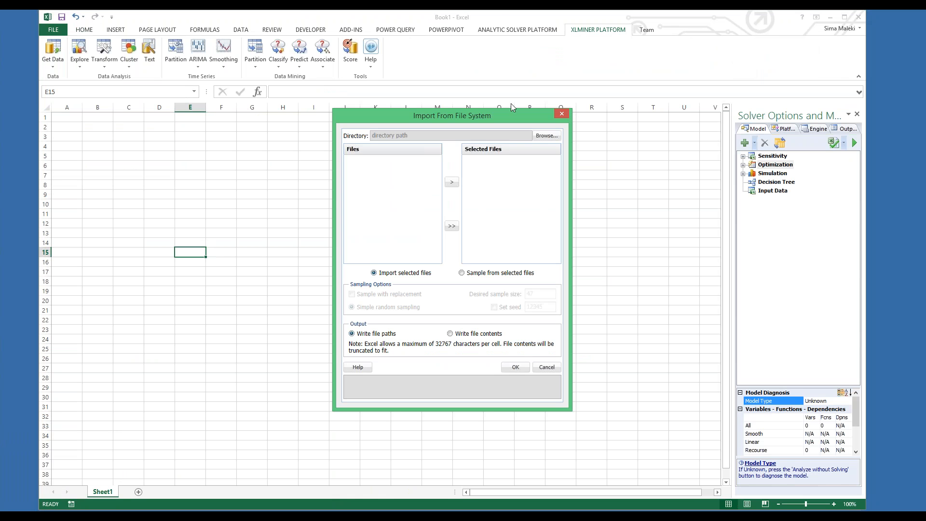
Browse to the Autos folder, show all file types, and load all of its files into the import's file list.
left_click(550, 136)
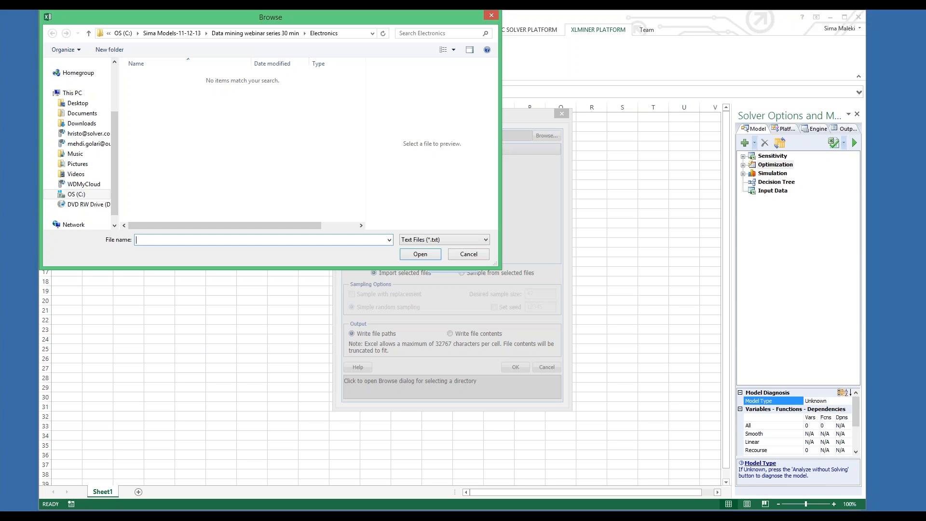
left_click(292, 33)
double_click(163, 79)
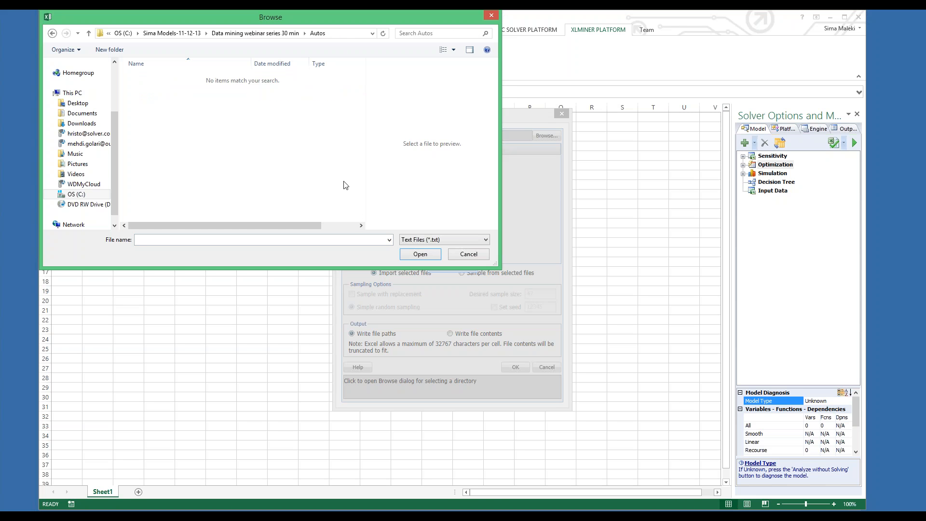
left_click(425, 240)
left_click(426, 264)
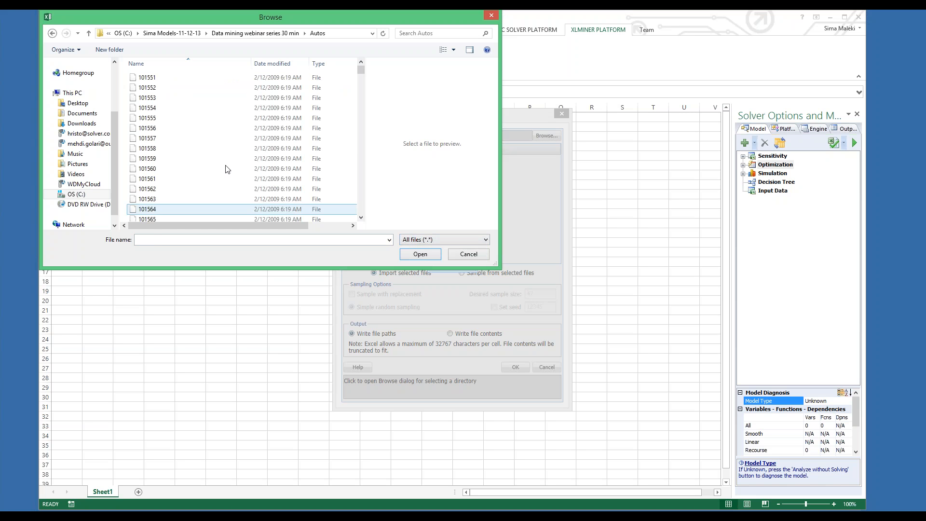
left_click(199, 148)
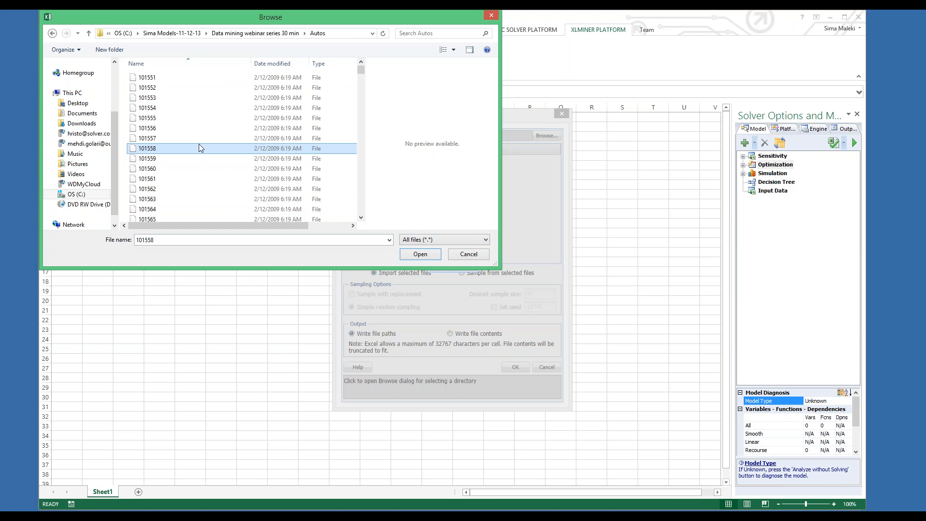
key("ctrl+a")
left_click(411, 255)
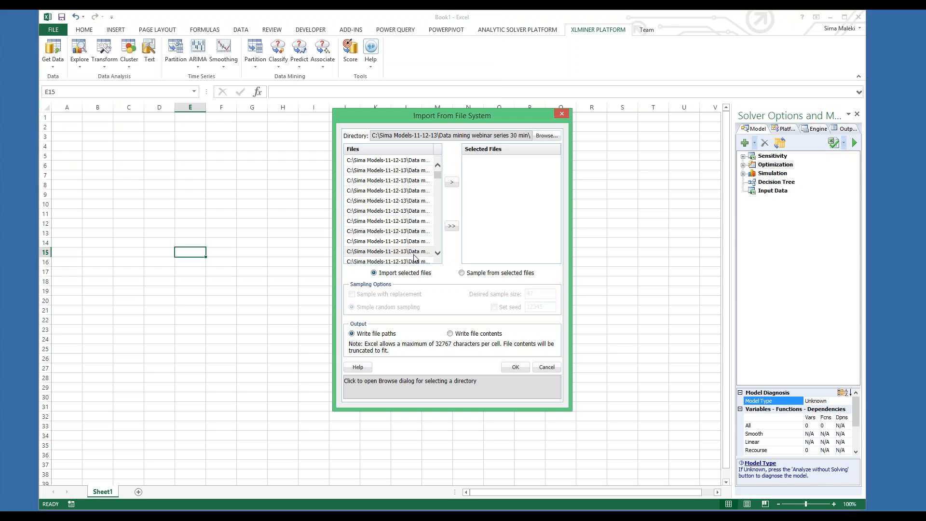
Add all of the Autos files to the import's selected files.
left_click(406, 221)
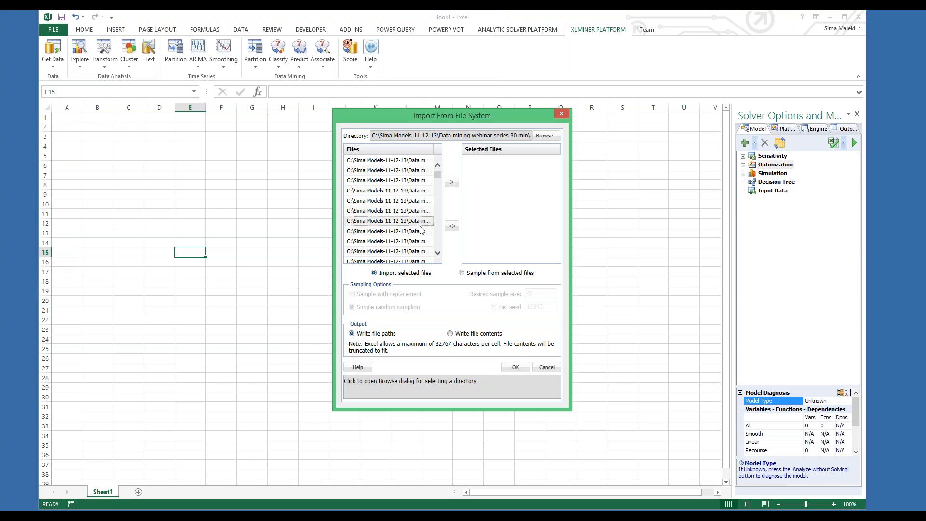
left_click(452, 226)
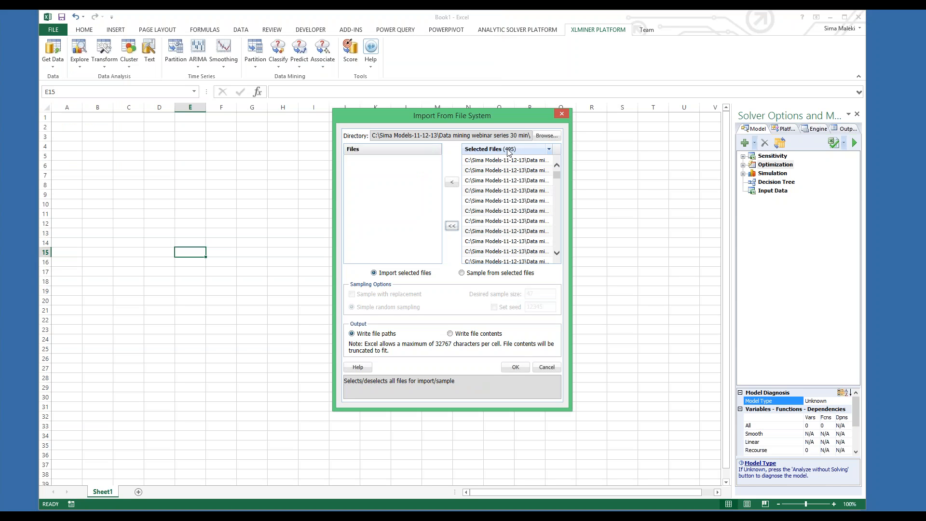
Browse to the Electronics folder, show all file types, and add all of its files to the import's selected files.
left_click(541, 137)
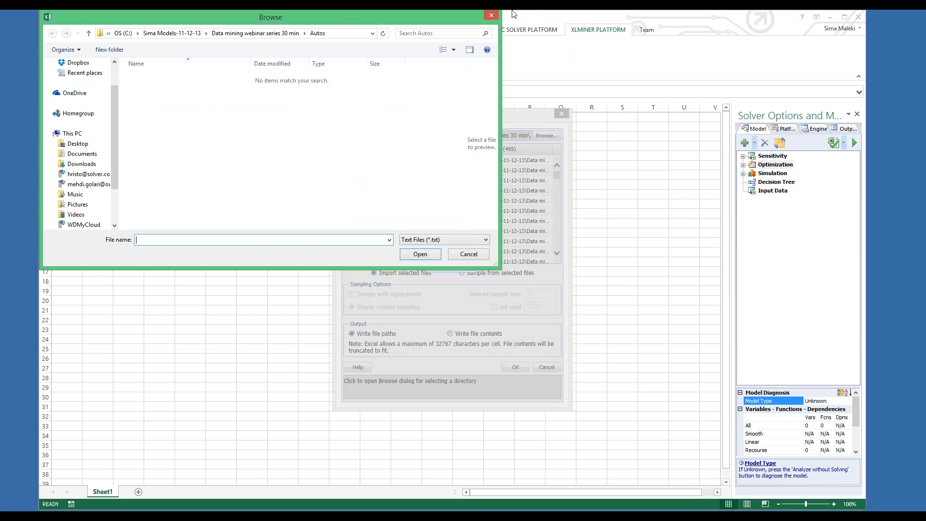
left_click(280, 33)
double_click(152, 92)
left_click(430, 241)
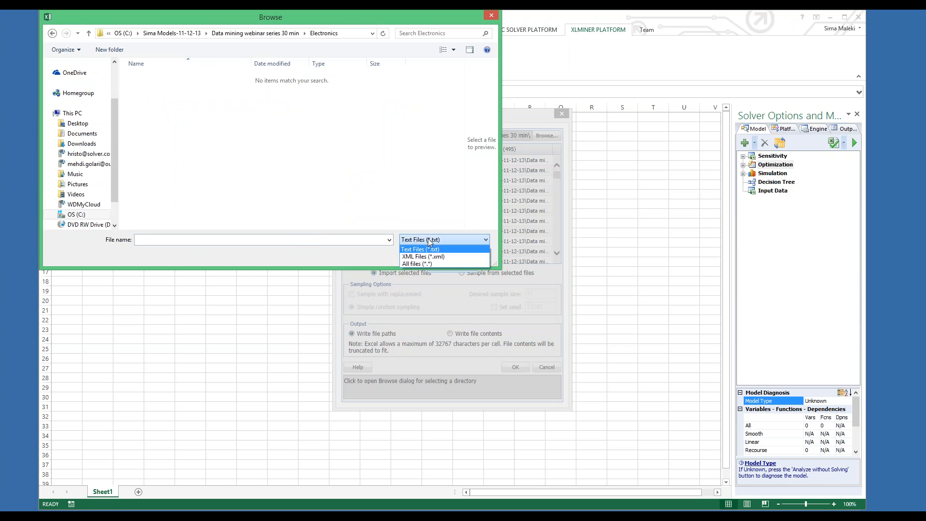
left_click(417, 264)
left_click(182, 149)
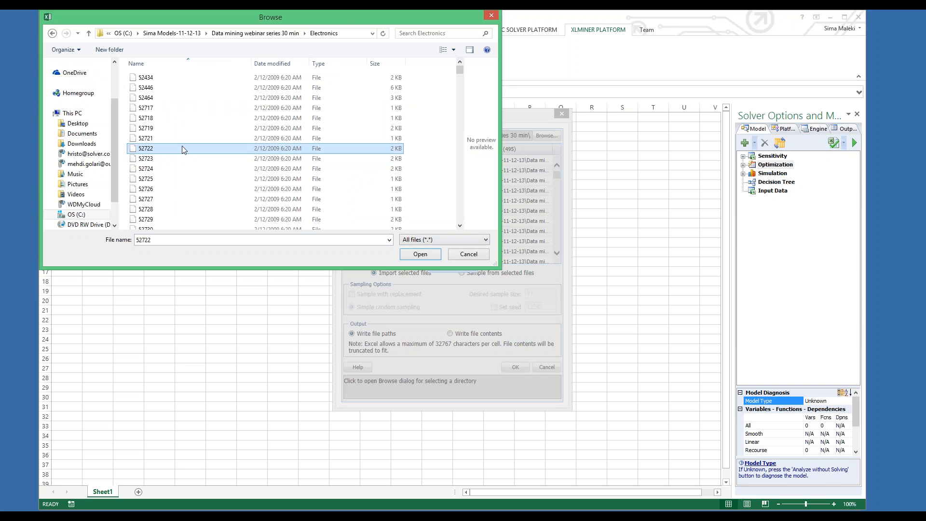
key("ctrl+a")
left_click(420, 254)
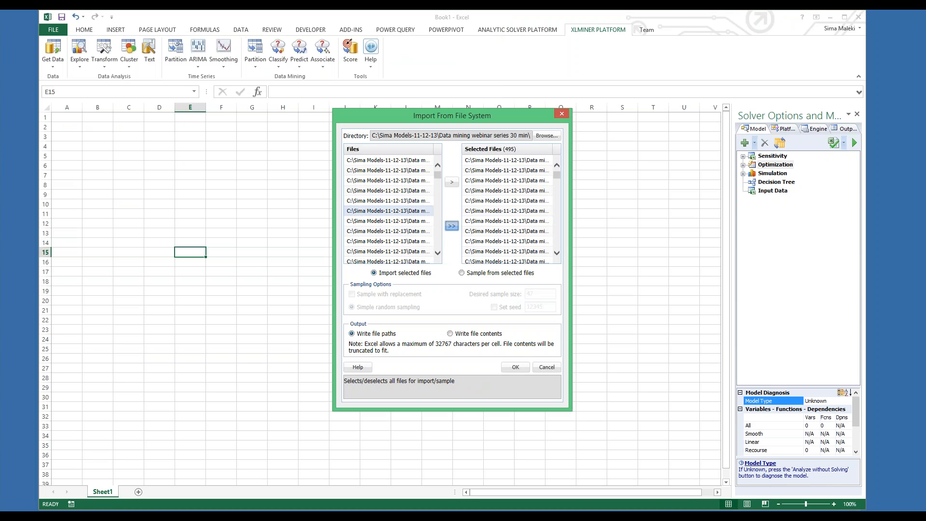
left_click(451, 226)
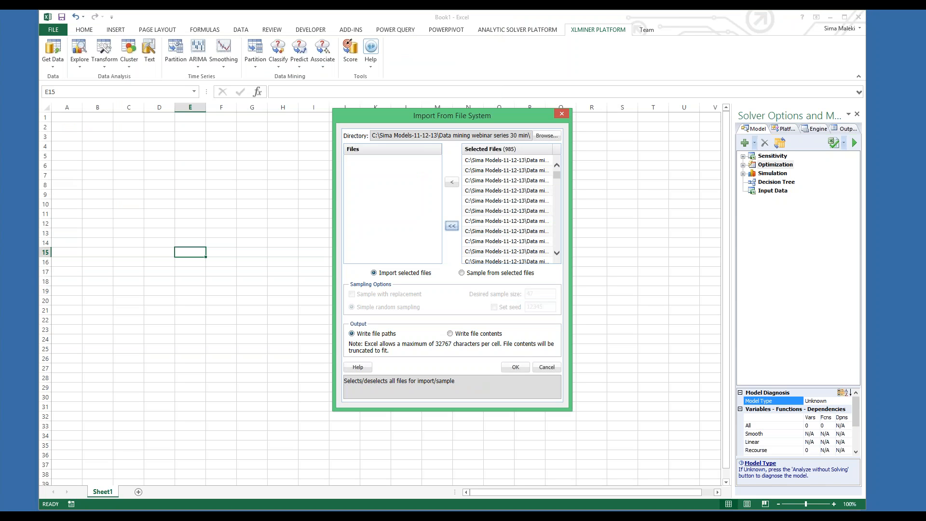
Sample from the selected files with a desired sample size of 300, writing file paths, and run the import.
left_click(462, 274)
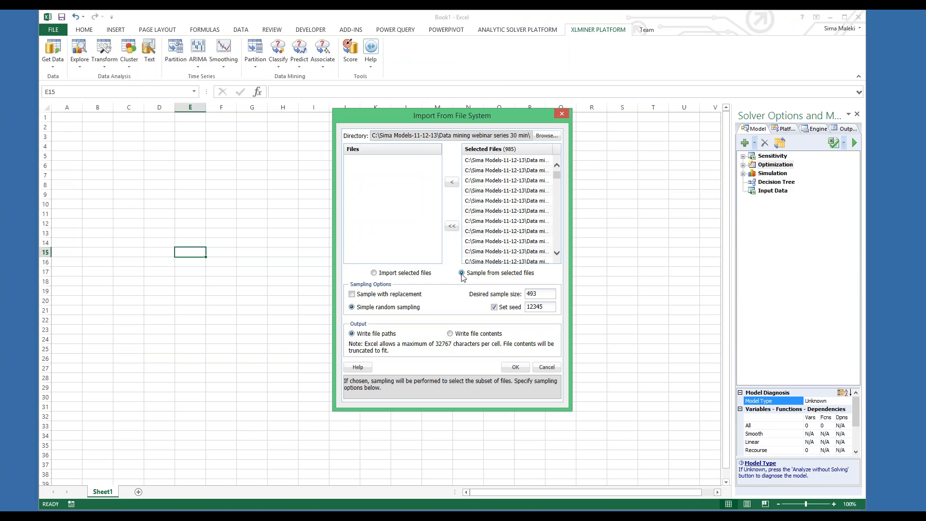
double_click(533, 295)
type("300")
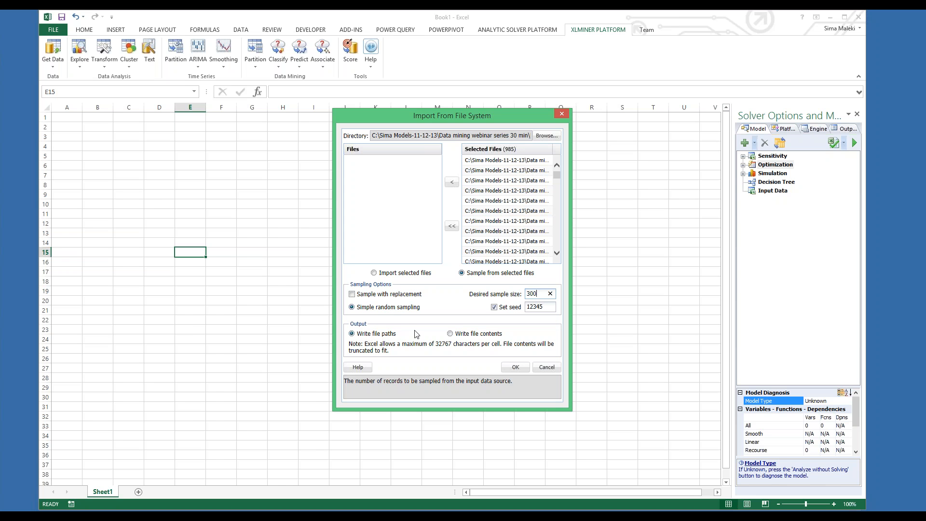
left_click(509, 368)
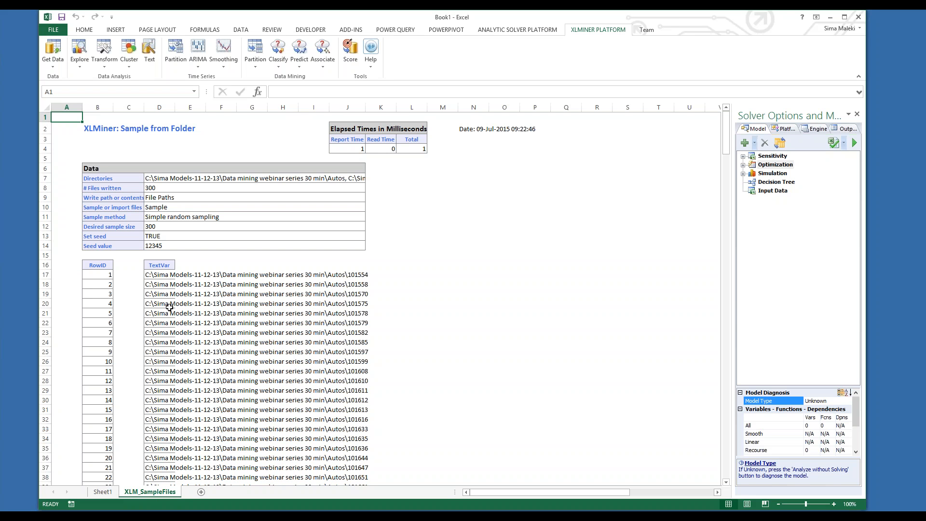
Start the Text Miner on the sampled file paths and add TextVar as the selected text variable.
left_click(159, 266)
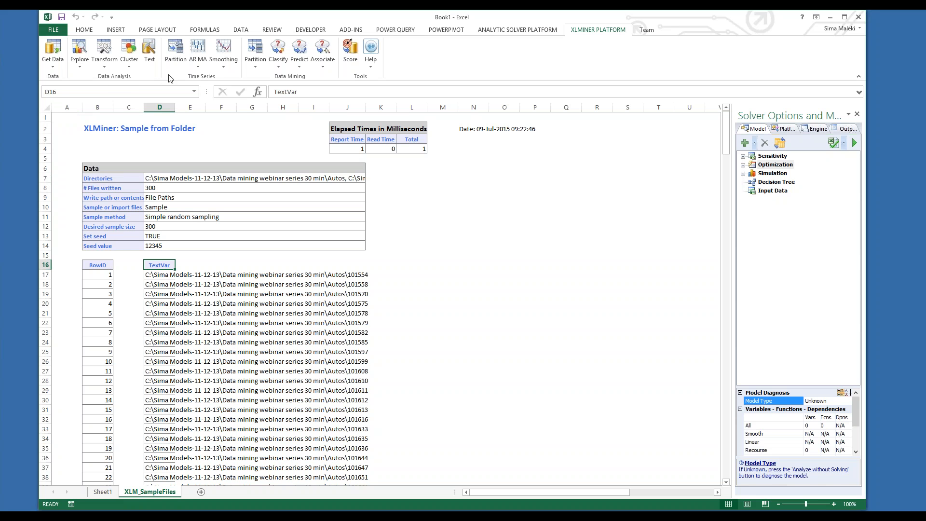
left_click(154, 55)
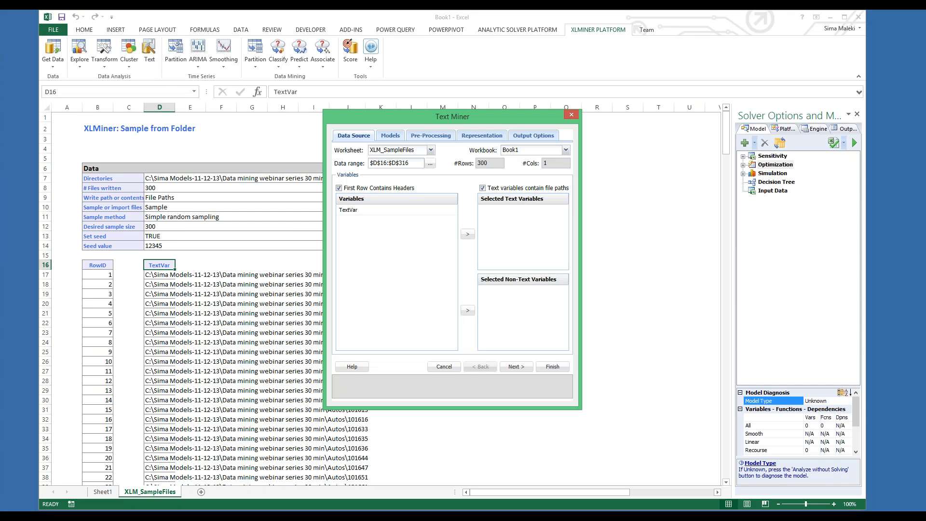
left_click(378, 212)
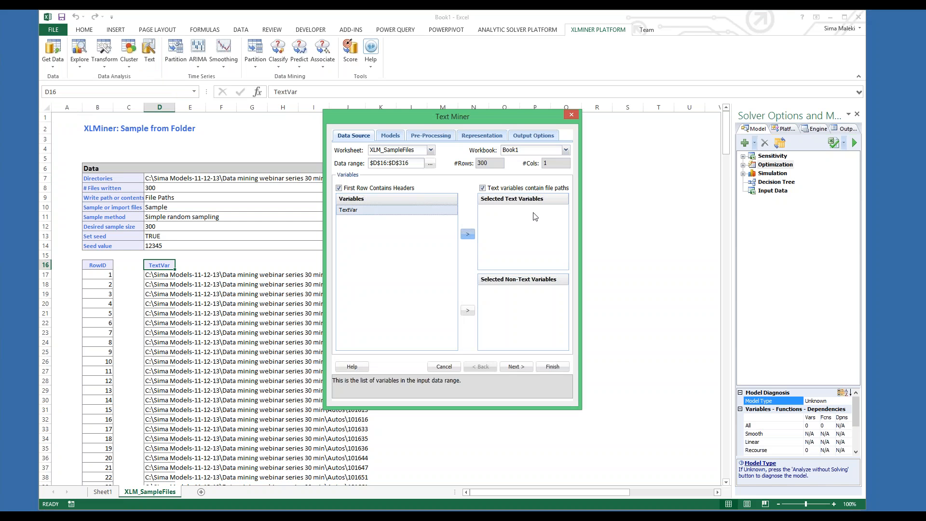
left_click(468, 235)
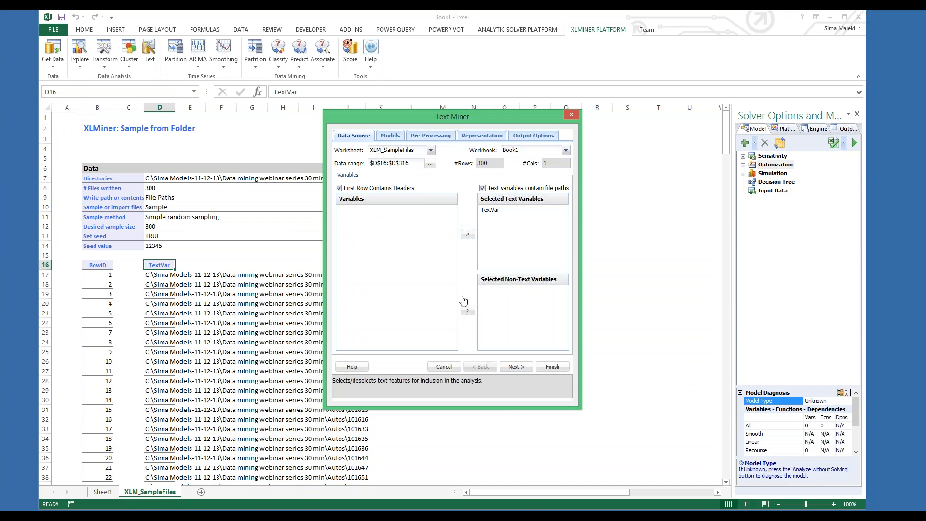
Enable the term-concept matrix, Zipf's plot, scree plot, terms scatter plot and concept importance outputs, and run the text mining.
left_click(418, 138)
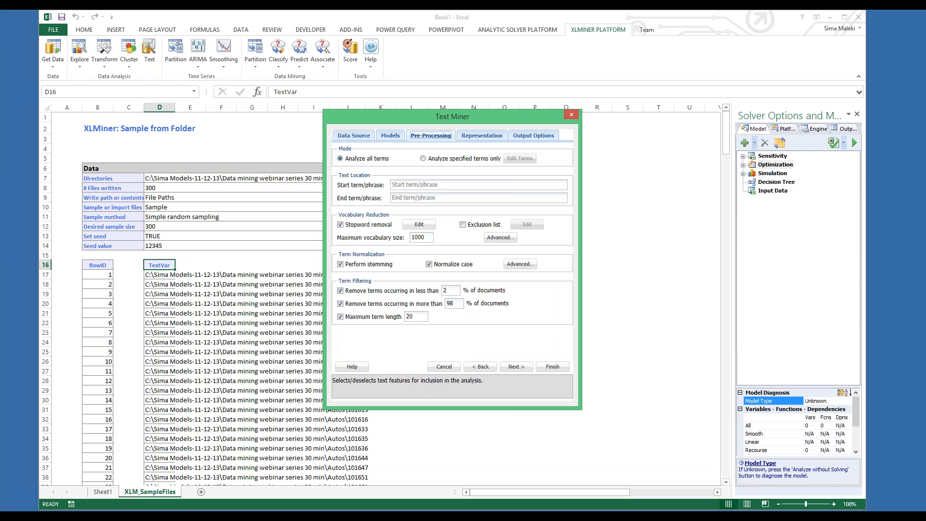
left_click(515, 367)
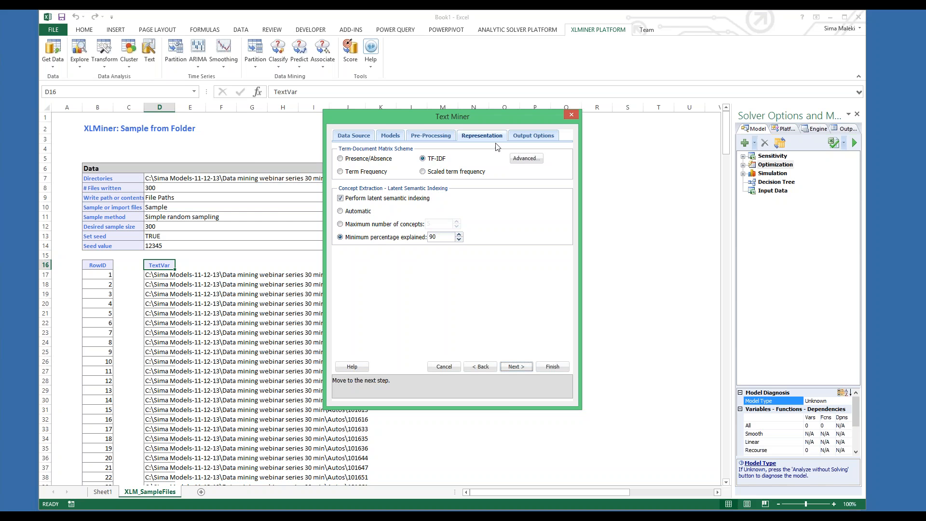
left_click(520, 137)
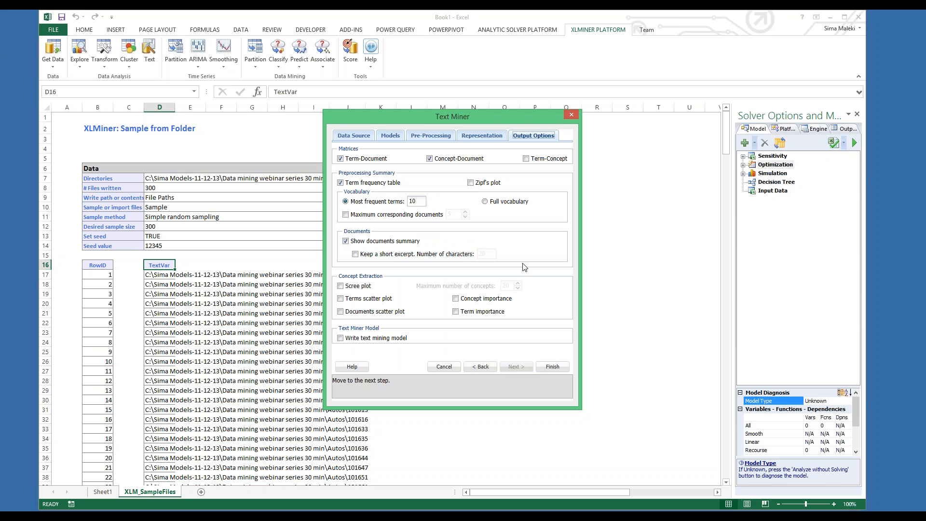
left_click(527, 160)
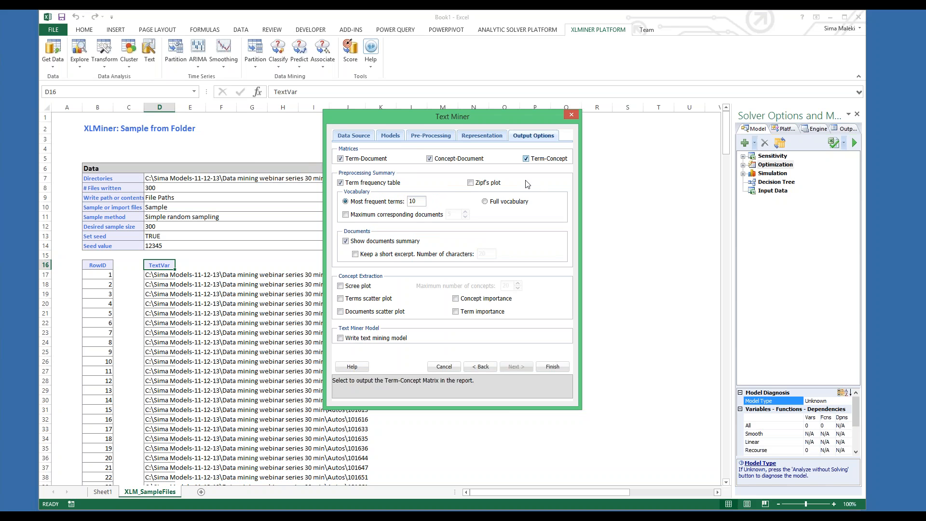
left_click(470, 183)
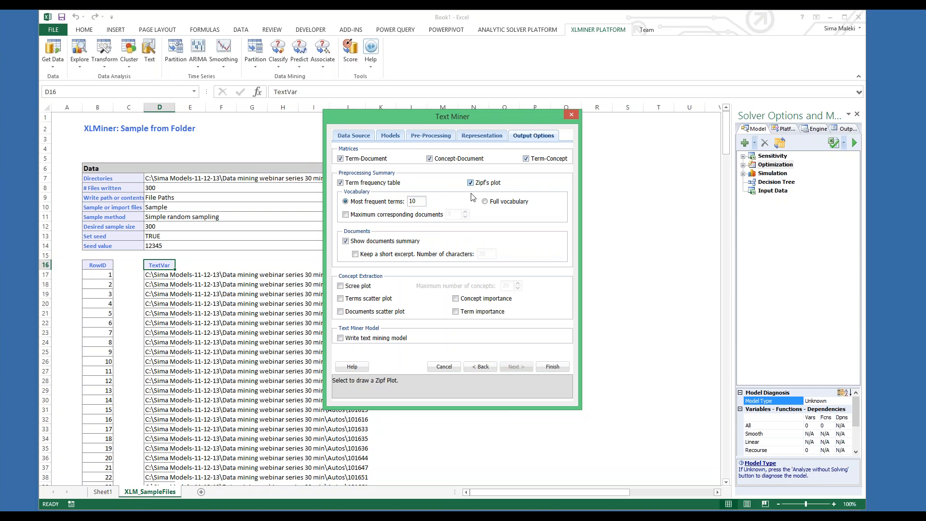
left_click(340, 286)
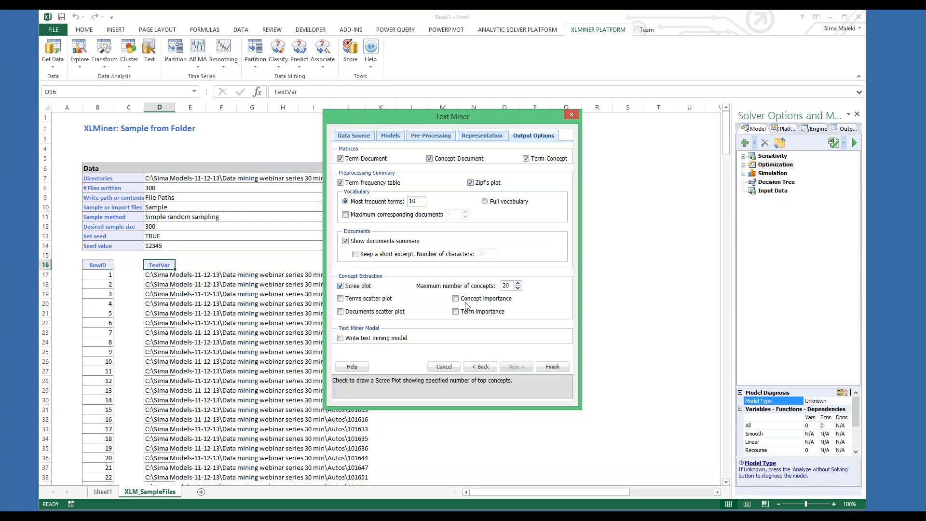
left_click(341, 299)
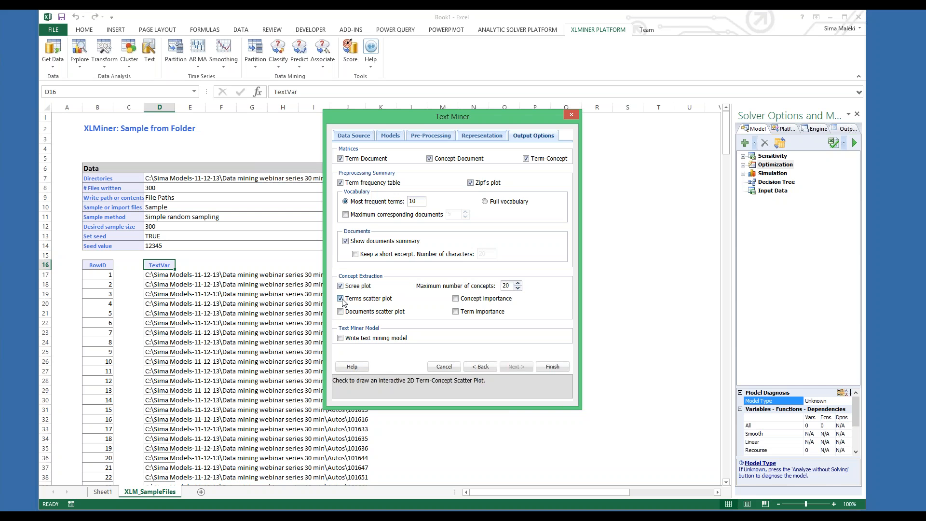
left_click(456, 299)
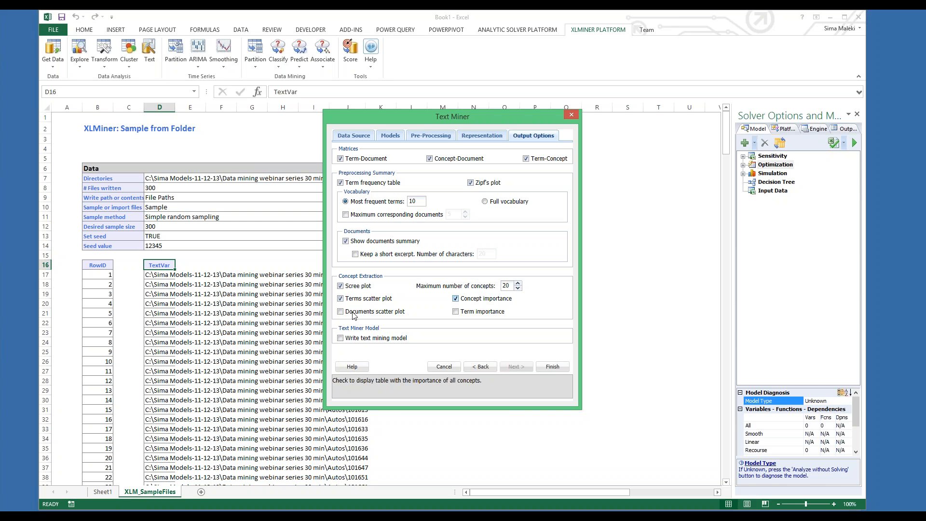
left_click(552, 367)
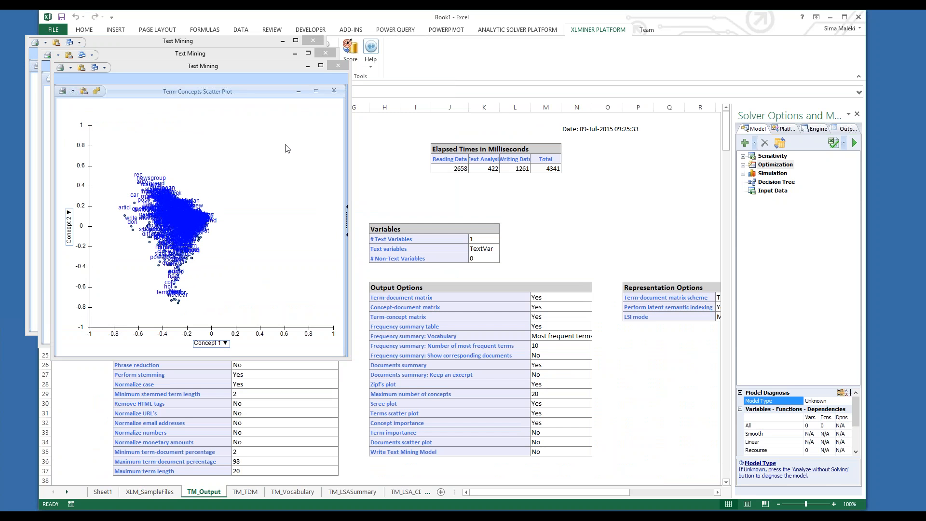
Arrange the text mining plot windows, enlarge the Zipf and scree plots to examine them, and close both.
left_click_drag(200, 68, 495, 137)
left_click_drag(185, 54, 491, 141)
left_click_drag(177, 43, 459, 135)
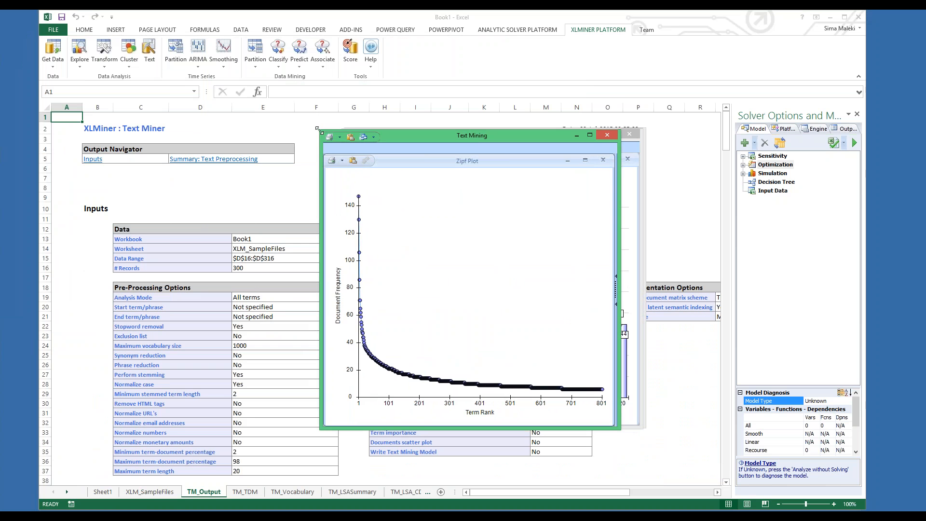
left_click_drag(320, 130, 163, 41)
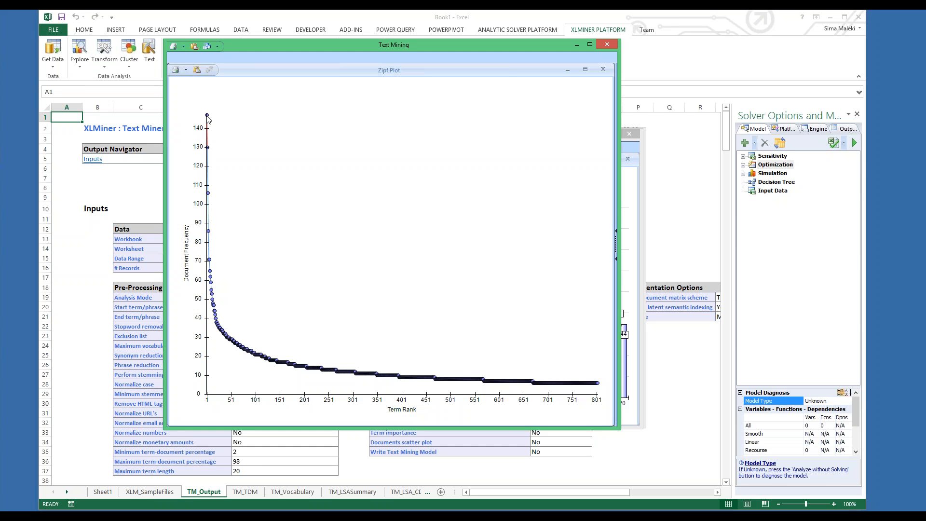
mouse_move(209, 154)
mouse_move(599, 386)
left_click(607, 45)
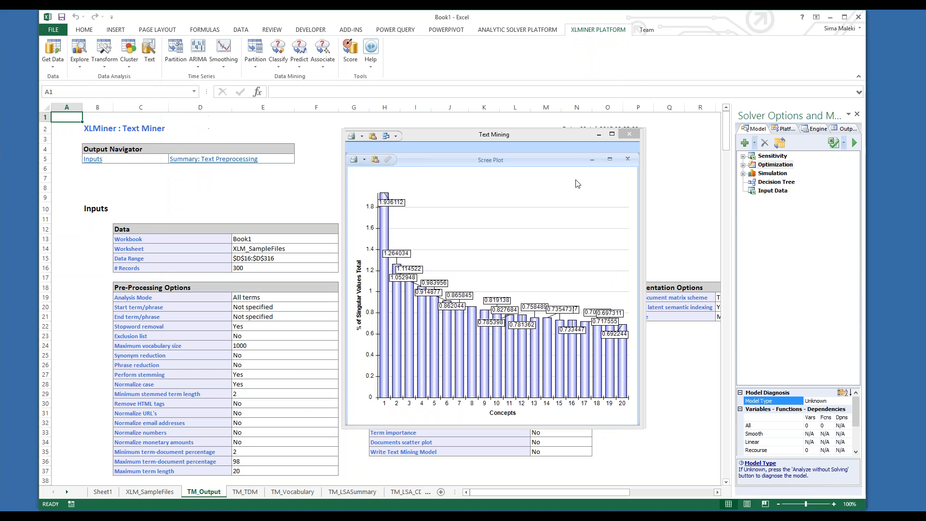
left_click_drag(342, 130, 200, 46)
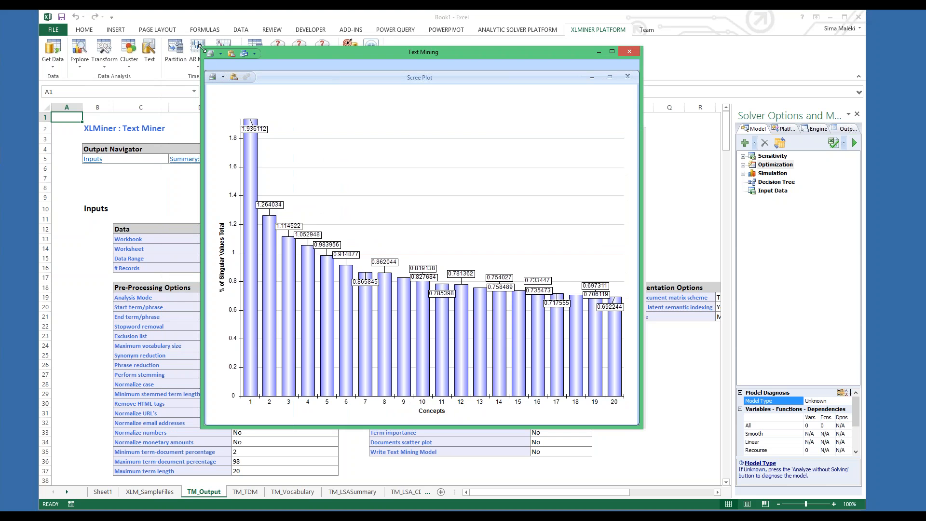
left_click(630, 53)
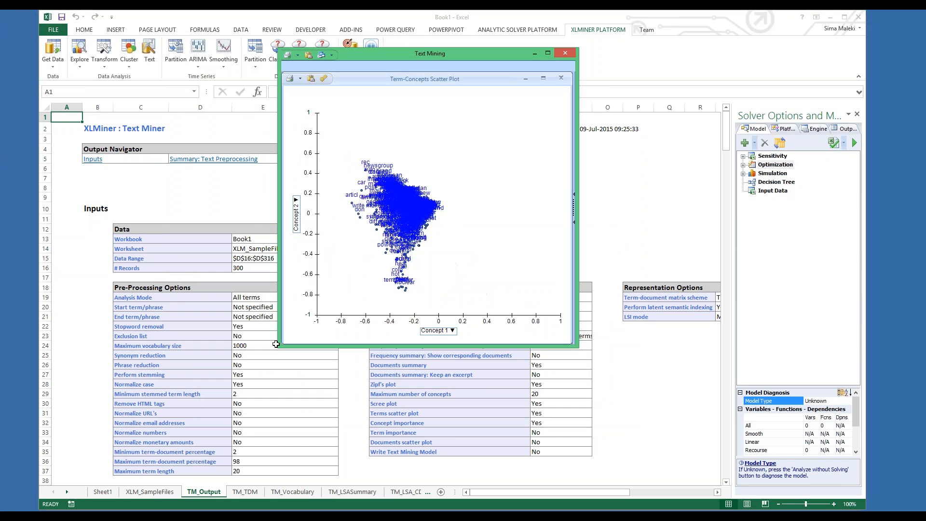
Enlarge the Term-Concepts scatter plot, examine it with Concept 14 on the horizontal axis, and close it.
left_click_drag(279, 345, 144, 423)
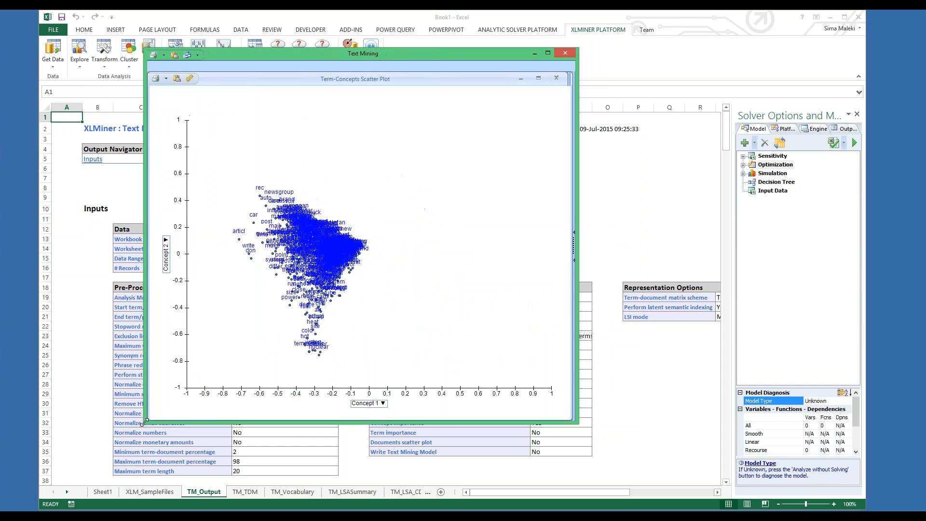
left_click_drag(398, 56, 503, 56)
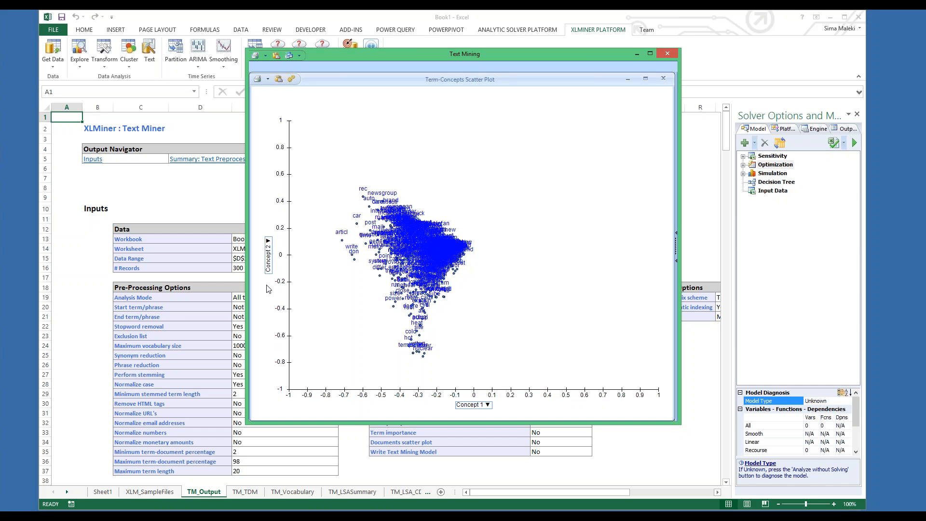
left_click(476, 406)
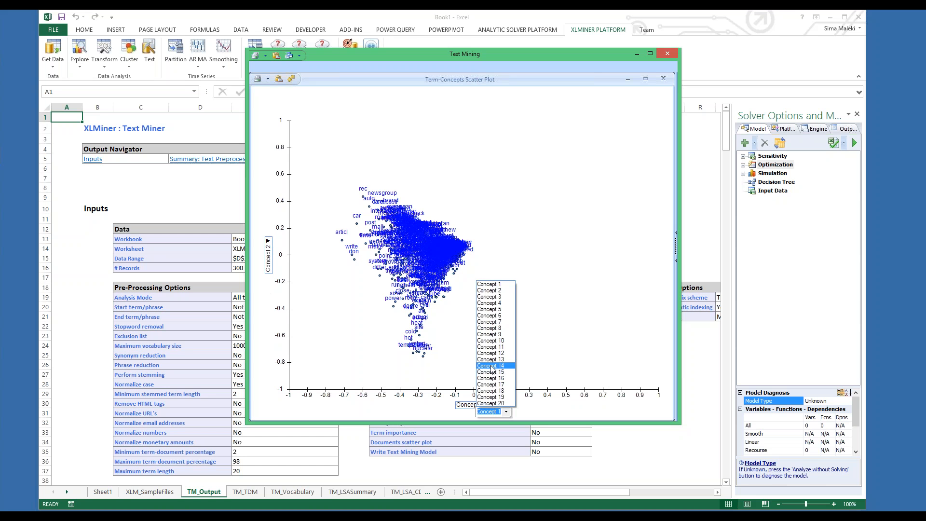
left_click(492, 366)
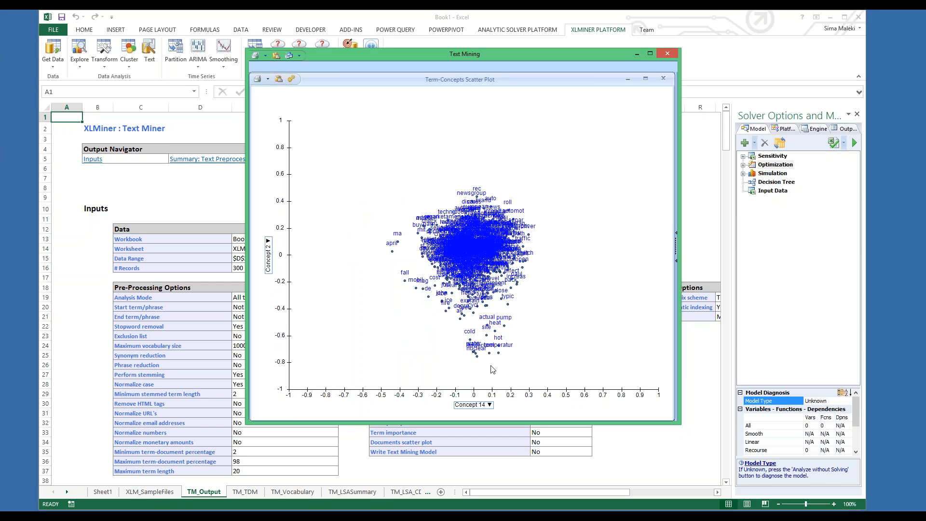
left_click(667, 54)
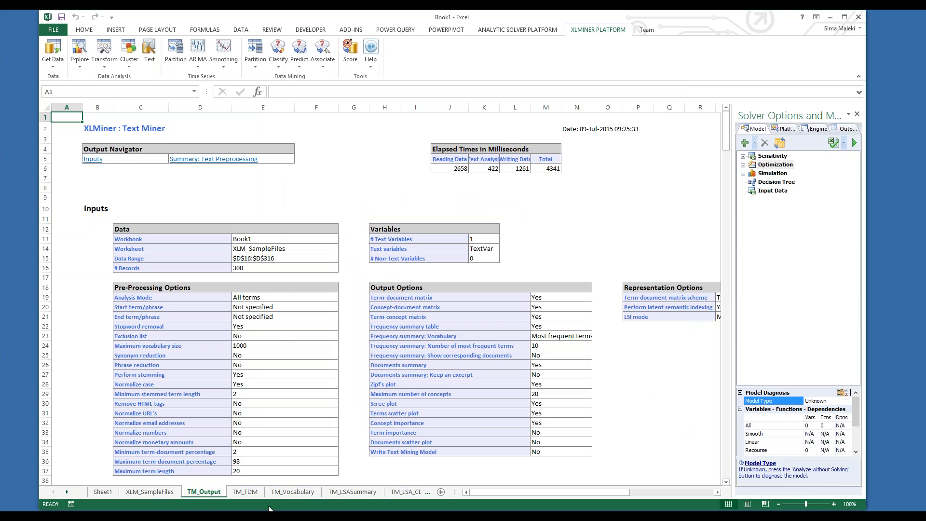
Make room for all the sheet names and view the concept-document matrix on the TM_LSA_CDM sheet.
left_click_drag(455, 492, 609, 489)
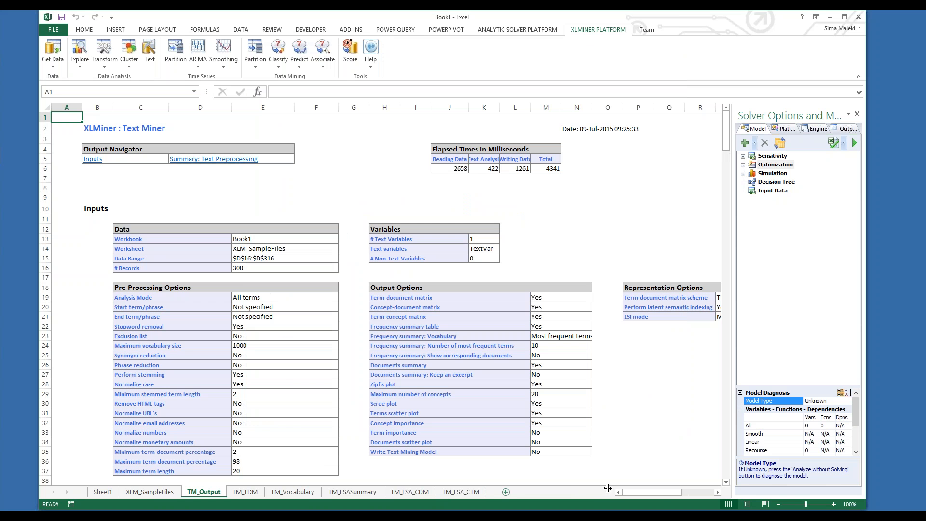
left_click(424, 492)
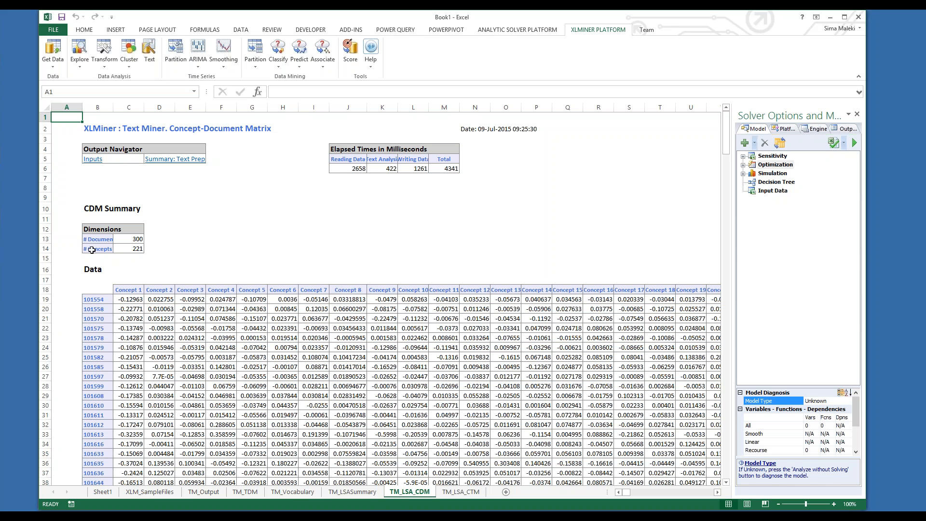
Examine the document IDs and the Concept 1 to Concept 3 columns of the concept-document matrix.
left_click(100, 300)
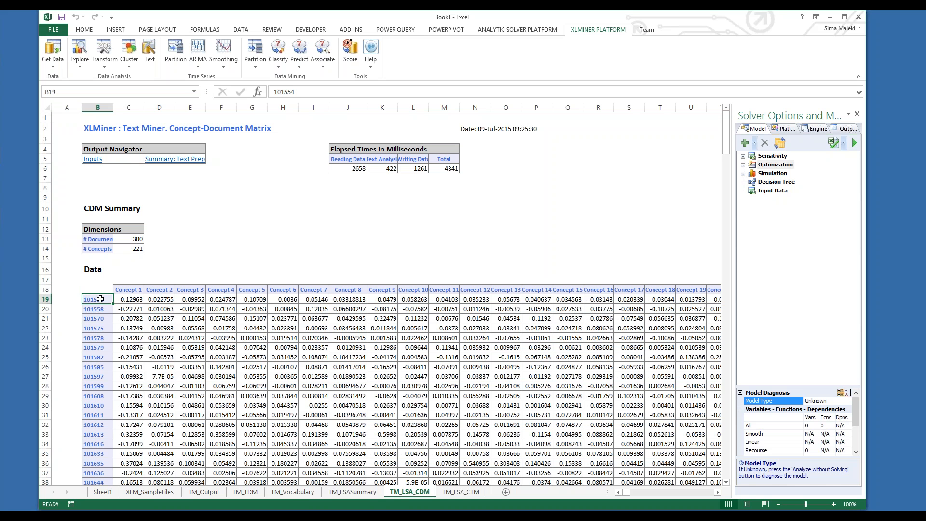
left_click(119, 290)
left_click(157, 287)
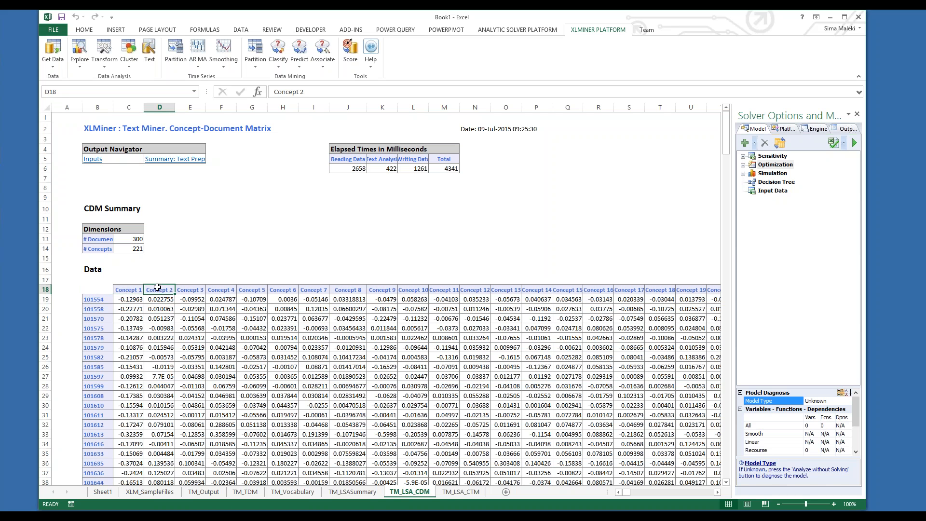
left_click(196, 287)
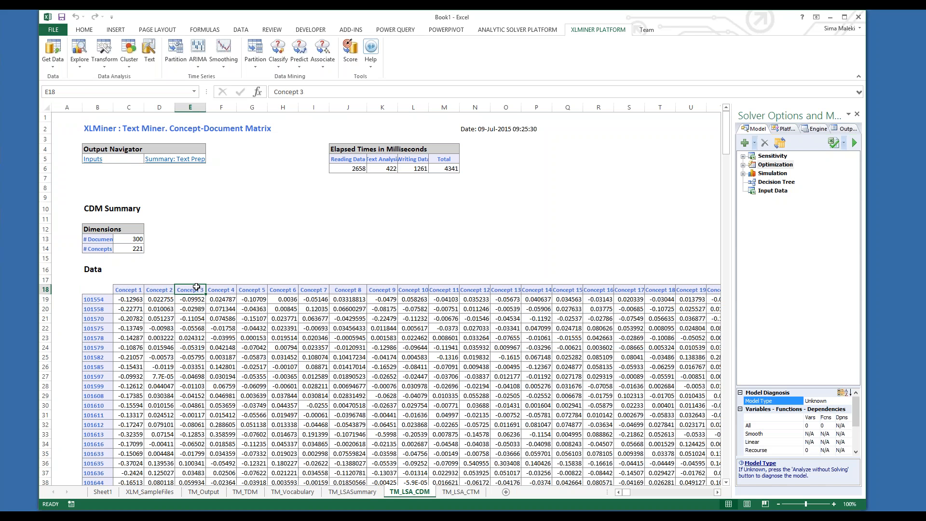
left_click(90, 299)
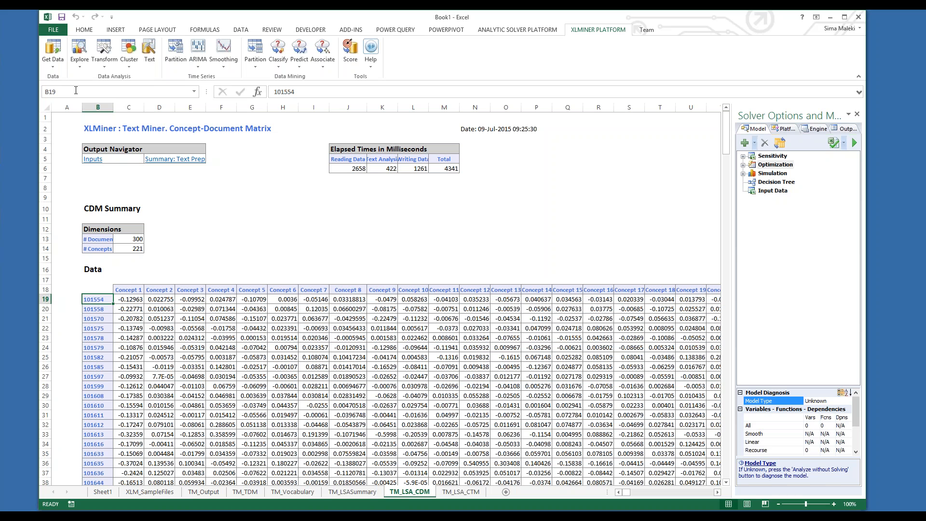
Switch to the Frontline Example Models Overview workbook and open the Boston Housing example dataset.
left_click(79, 67)
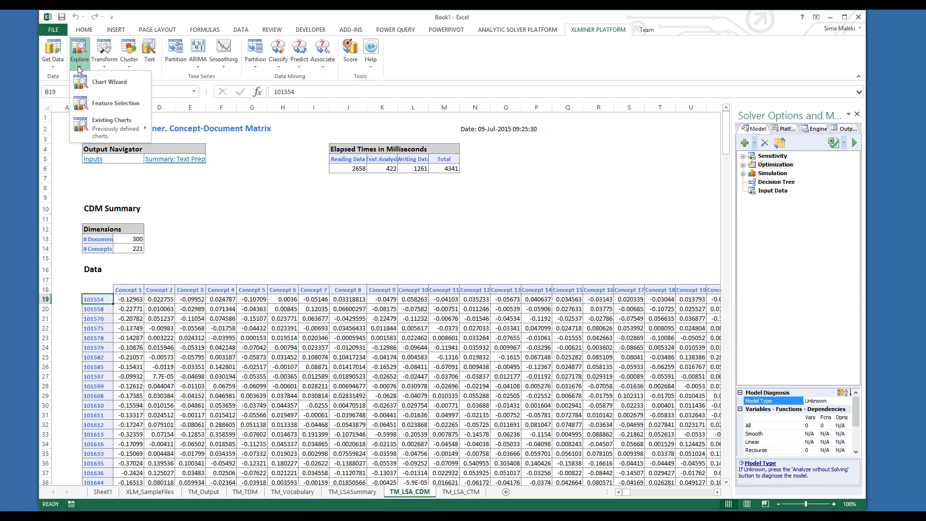
left_click(3, 504)
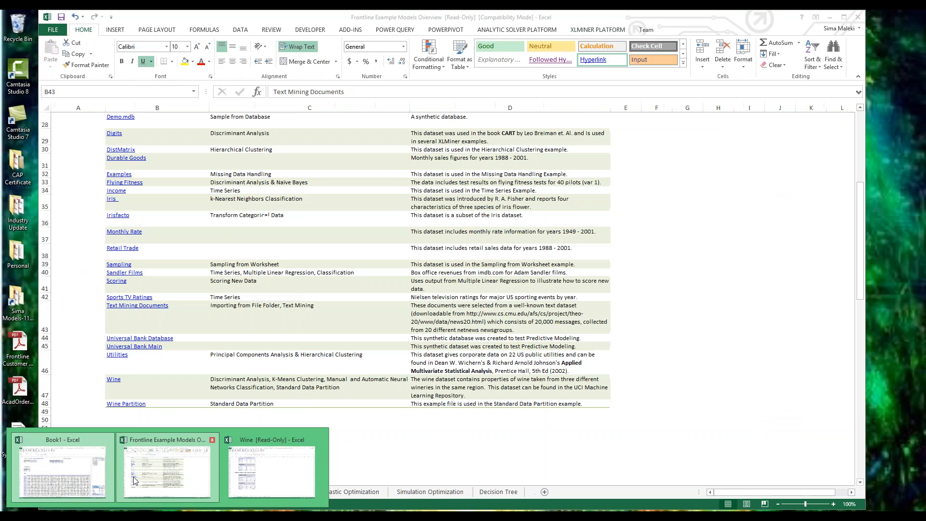
left_click(167, 471)
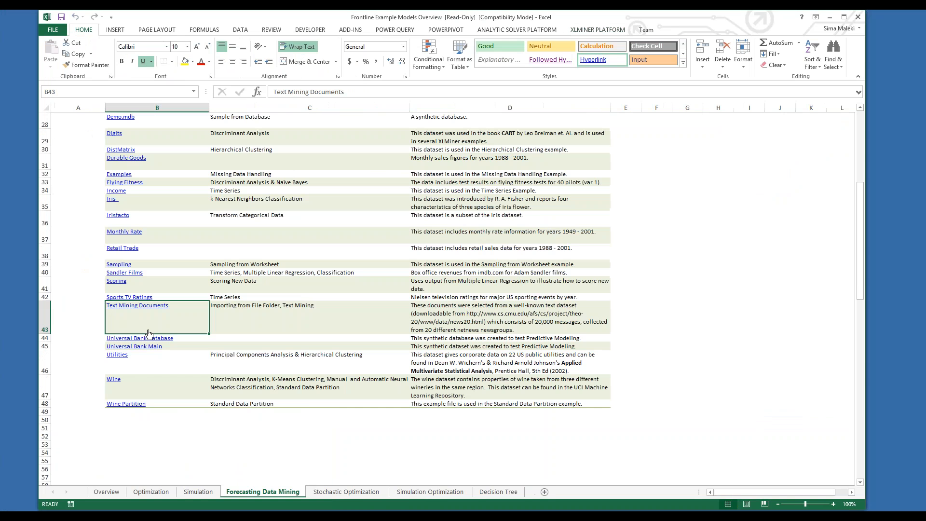
scroll(145, 333, "up", 8)
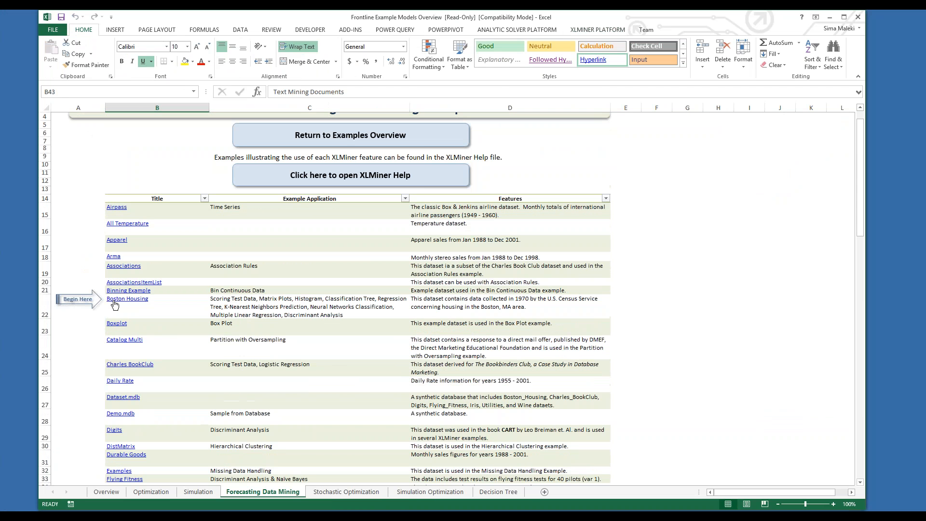
left_click(114, 302)
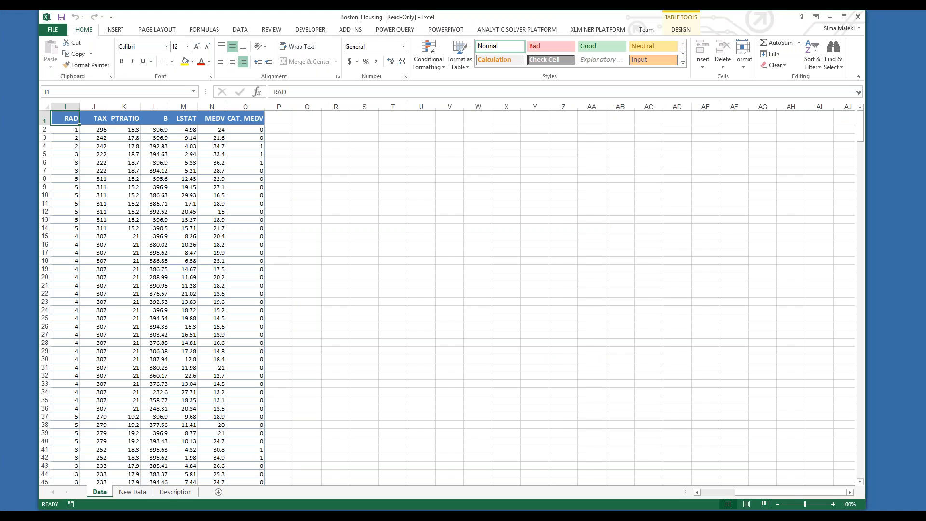
Bring all the Boston Housing columns into view and examine the MEDV and CAT. MEDV variables.
left_click_drag(749, 495, 716, 497)
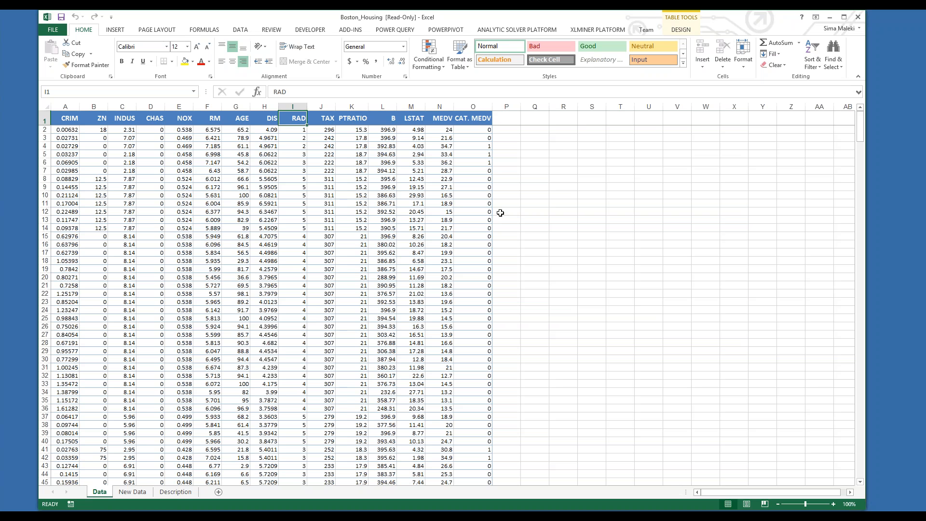
left_click(476, 117)
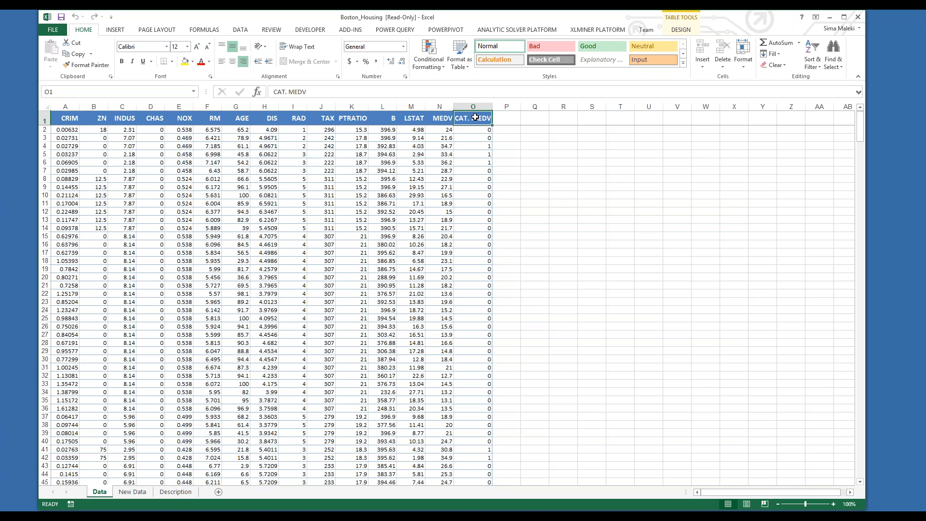
left_click(435, 121)
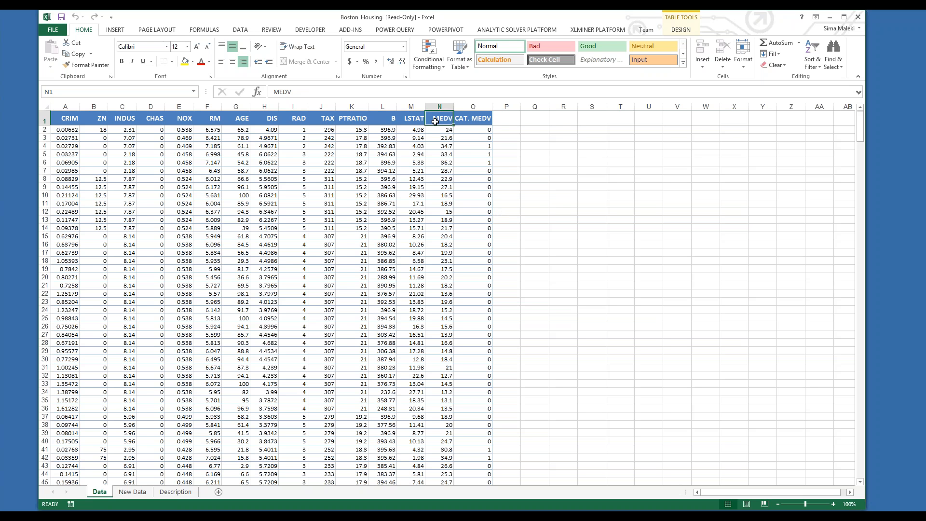
left_click_drag(461, 126, 462, 124)
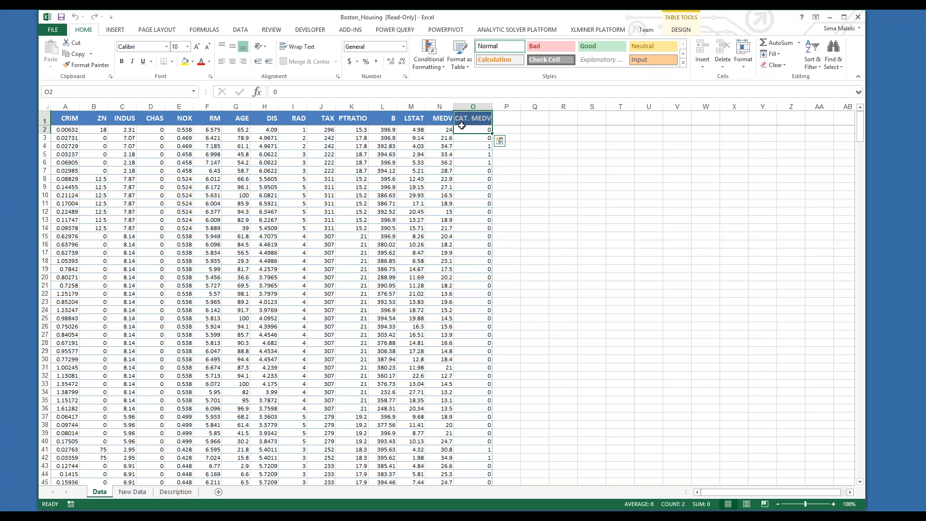
left_click(321, 219)
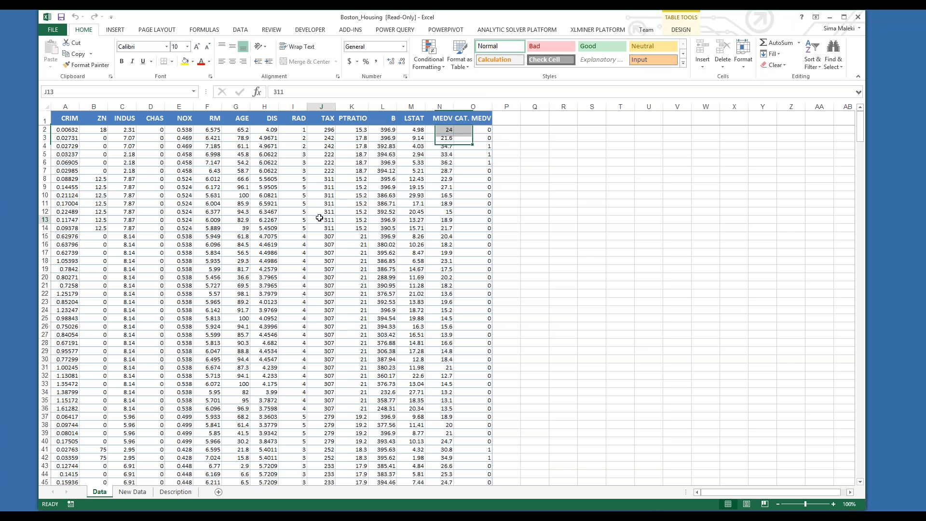
Start Feature Selection on the housing data with CAT. MEDV as categorical output variable and CRIM through LSTAT as continuous variables, excluding MEDV.
left_click(608, 30)
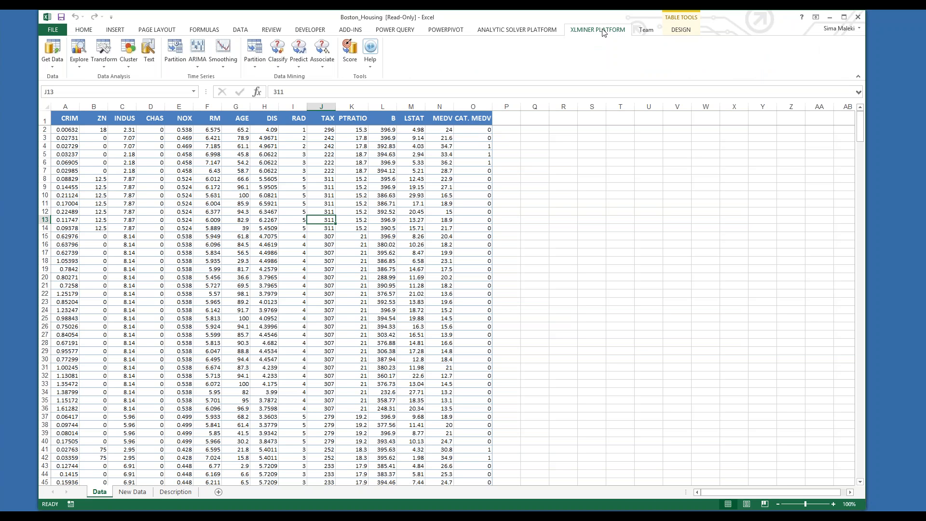
left_click(73, 67)
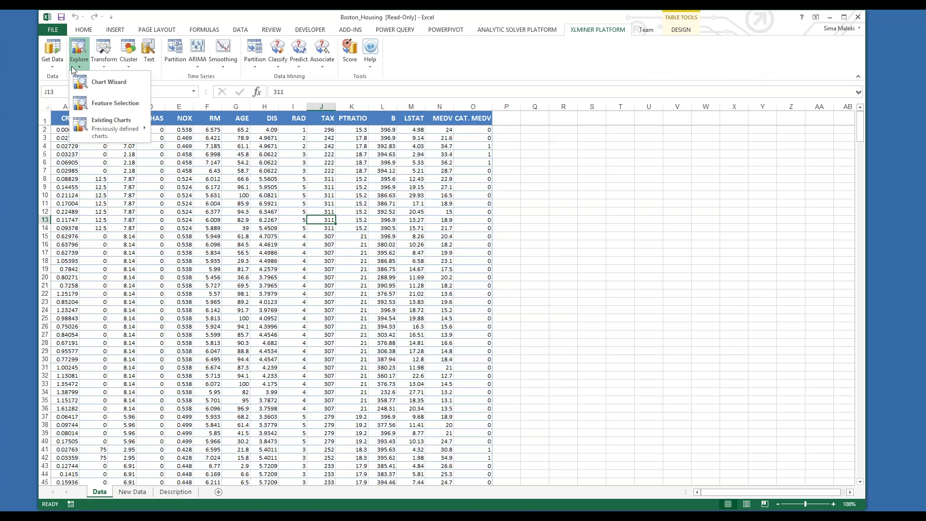
left_click(92, 101)
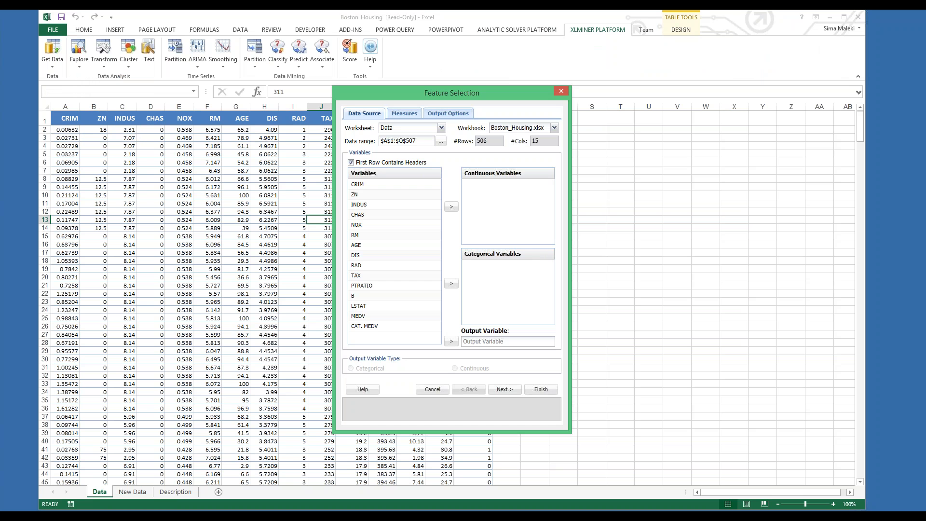
left_click(365, 327)
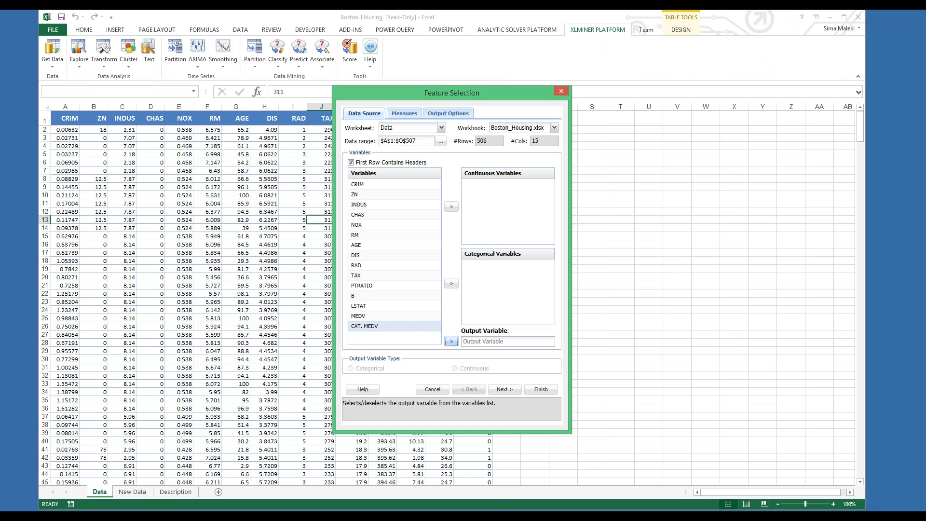
left_click(451, 341)
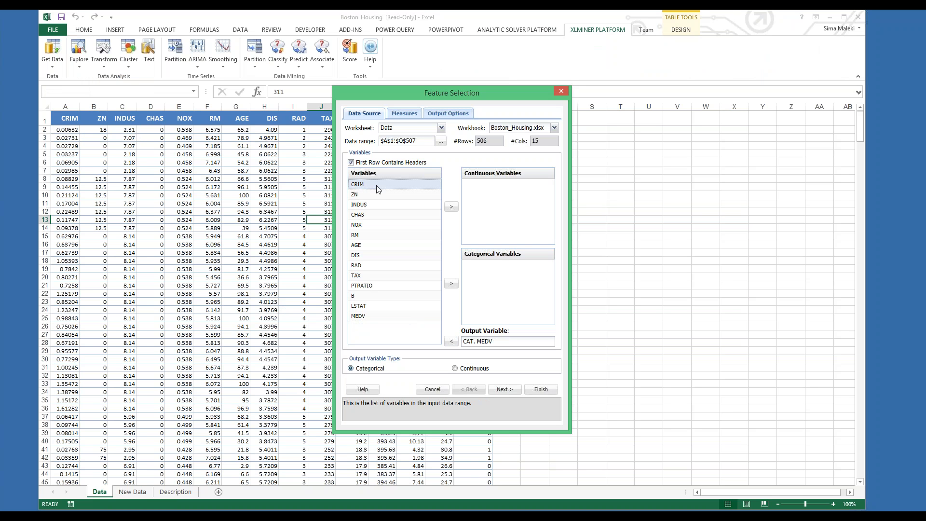
left_click(367, 306, "shift")
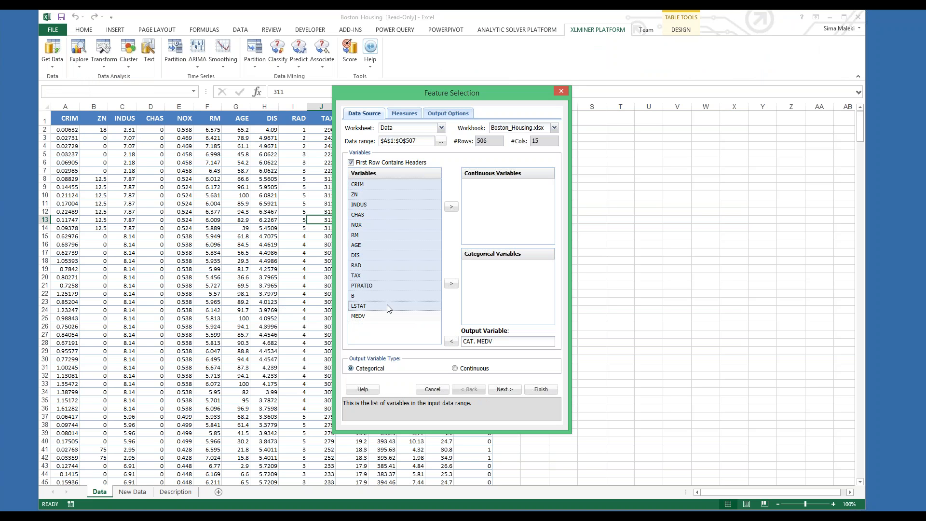
left_click(452, 208)
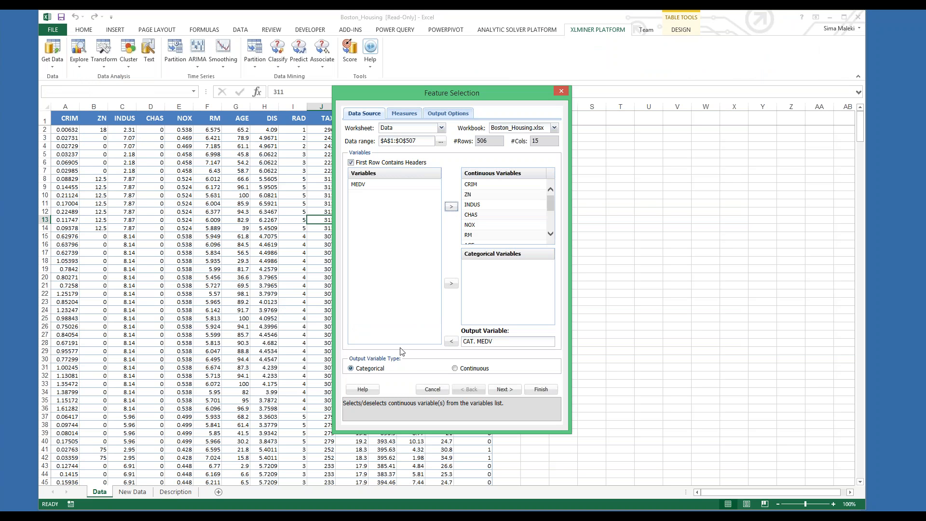
left_click_drag(399, 360, 356, 360)
Enable the Welch's test, F-Statistic, Fisher score and Gini index measures for the feature selection.
left_click(510, 392)
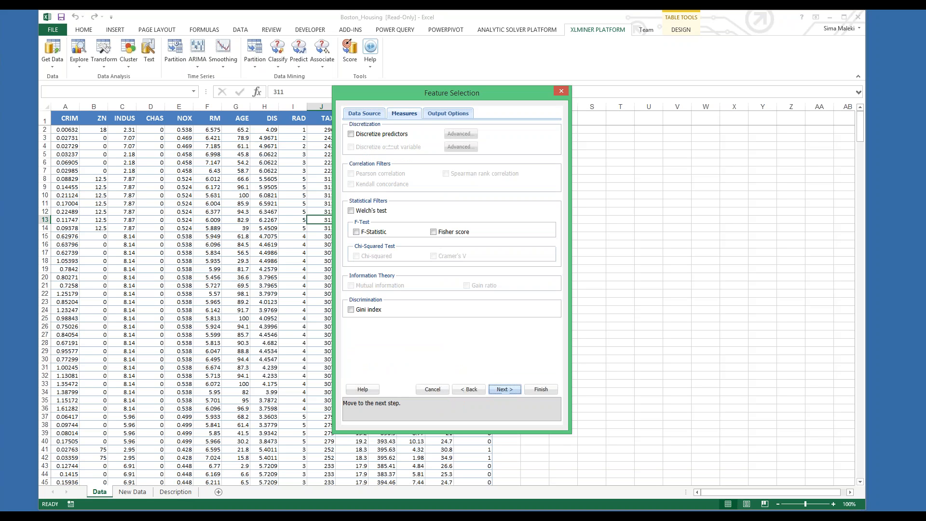
left_click(350, 211)
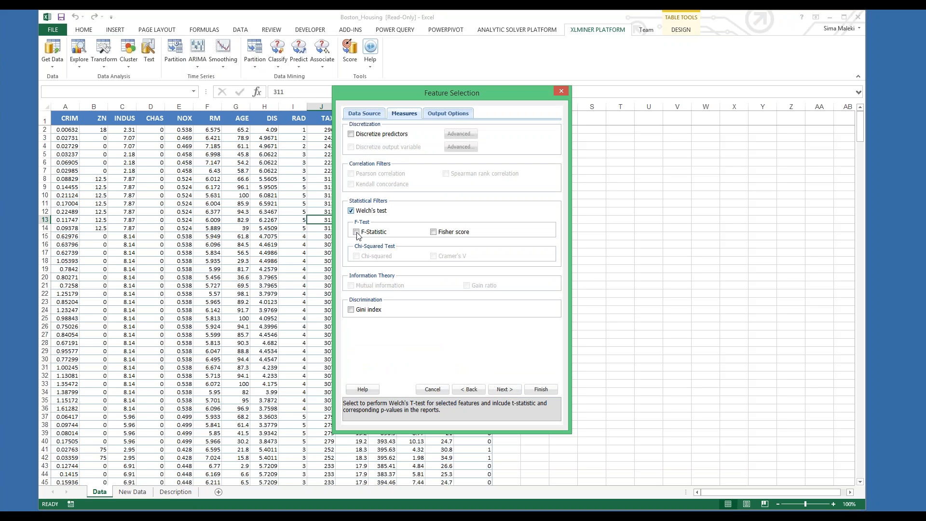
left_click(357, 233)
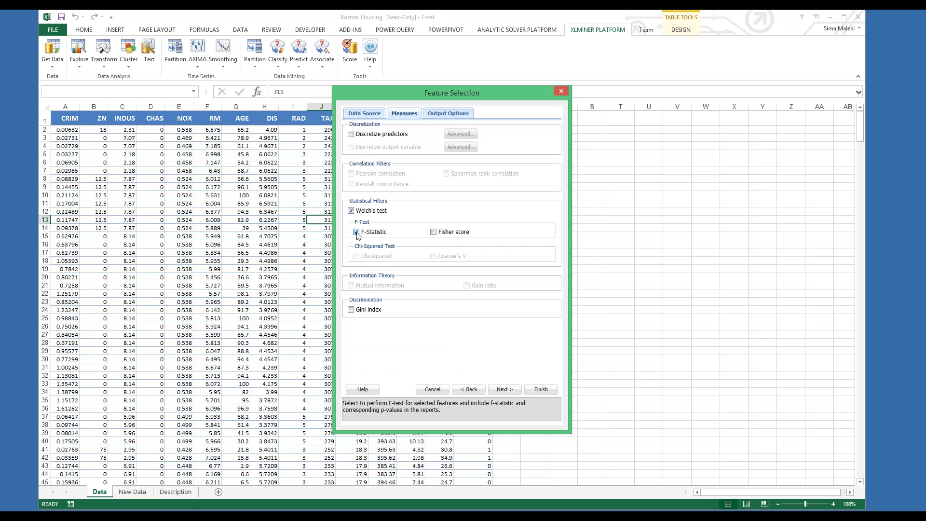
left_click(434, 232)
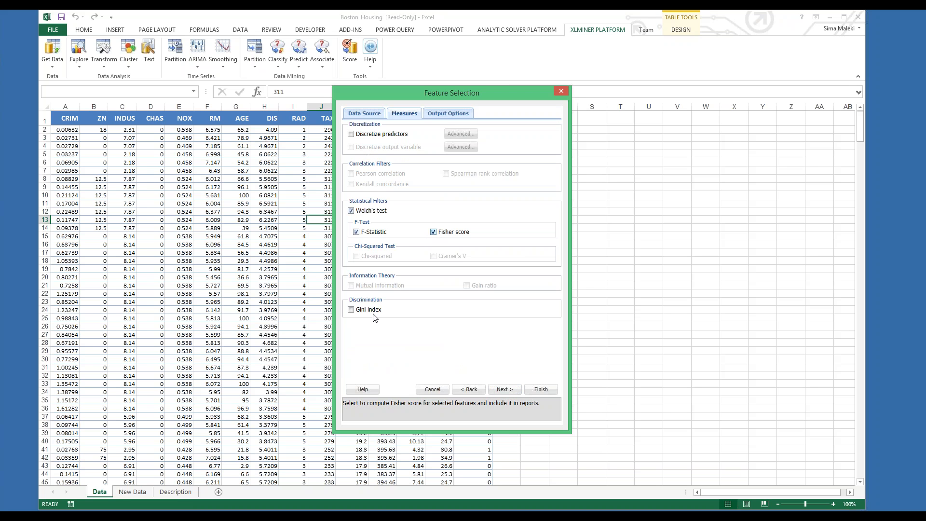
left_click(351, 311)
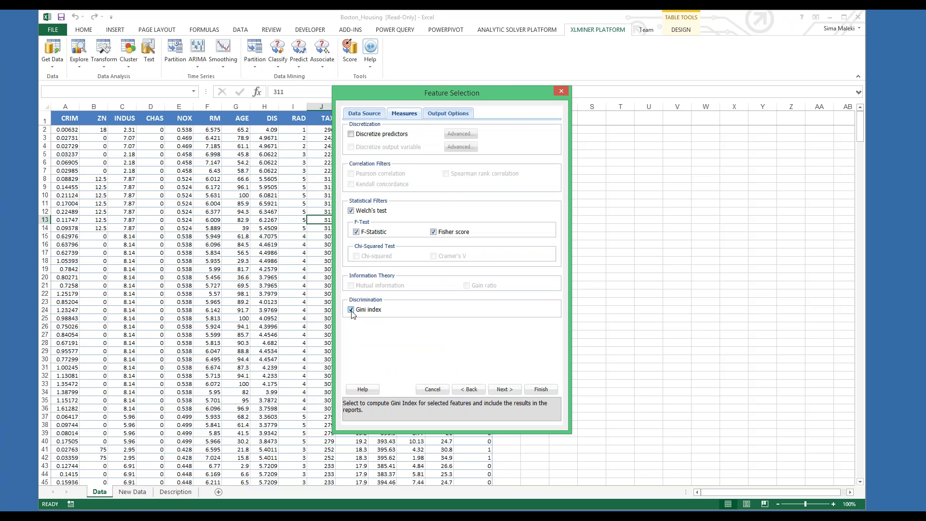
Set the number of features to 5, keep ranking by the Welch's test measure, and run the feature selection.
left_click(448, 114)
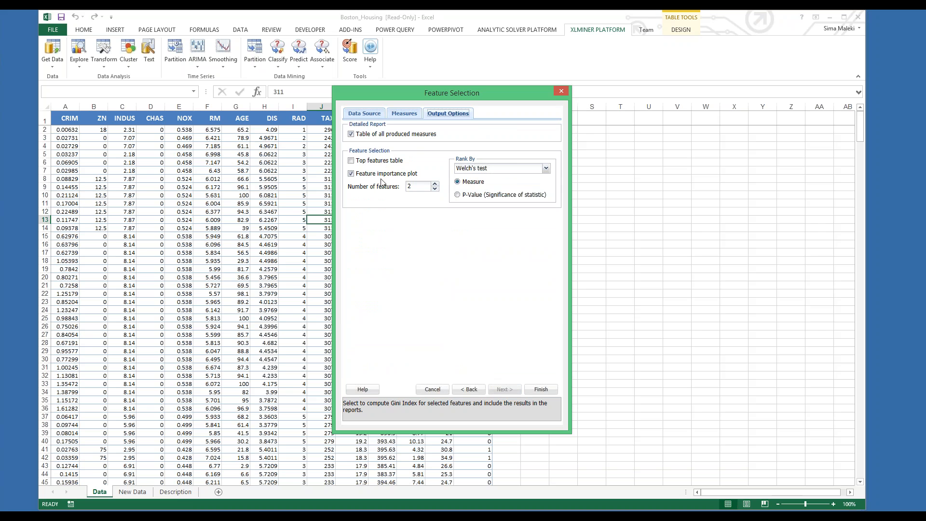
left_click(435, 183)
double_click(435, 183)
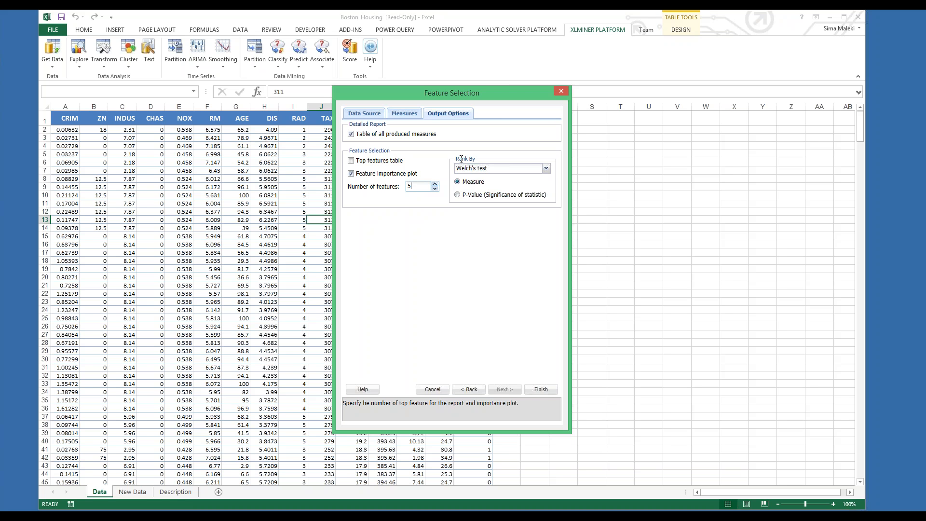
left_click(546, 167)
left_click(544, 160)
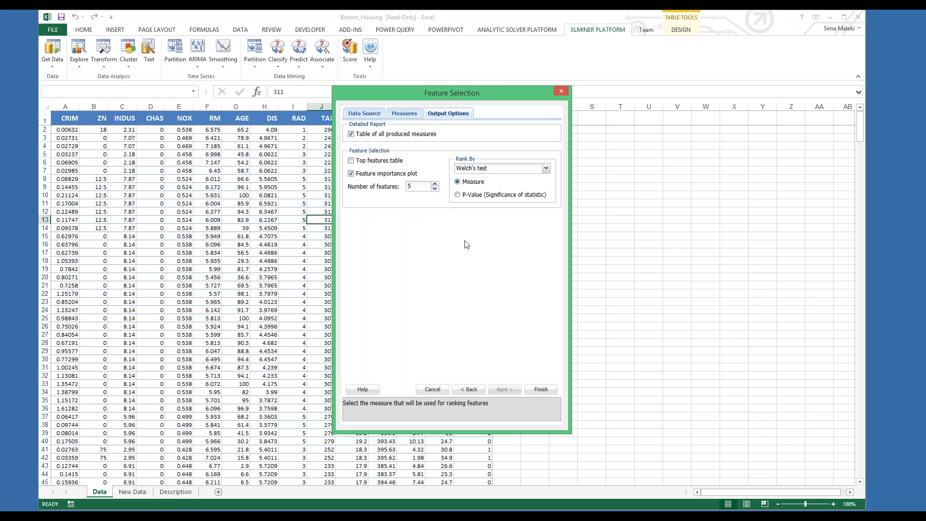
left_click(541, 390)
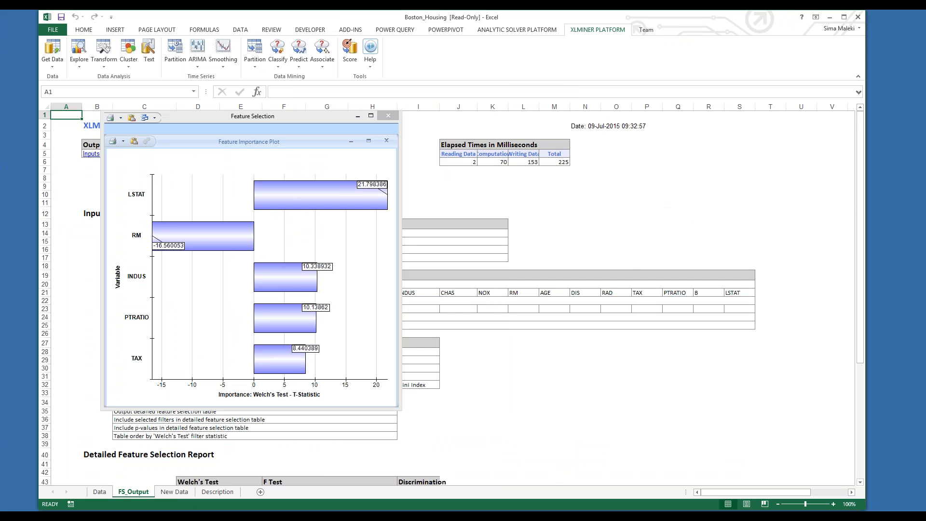
Examine and close the feature importance plot, and review the Welch's Test T-statistics in the detailed feature selection report, including the LSTAT row.
left_click_drag(264, 116, 469, 73)
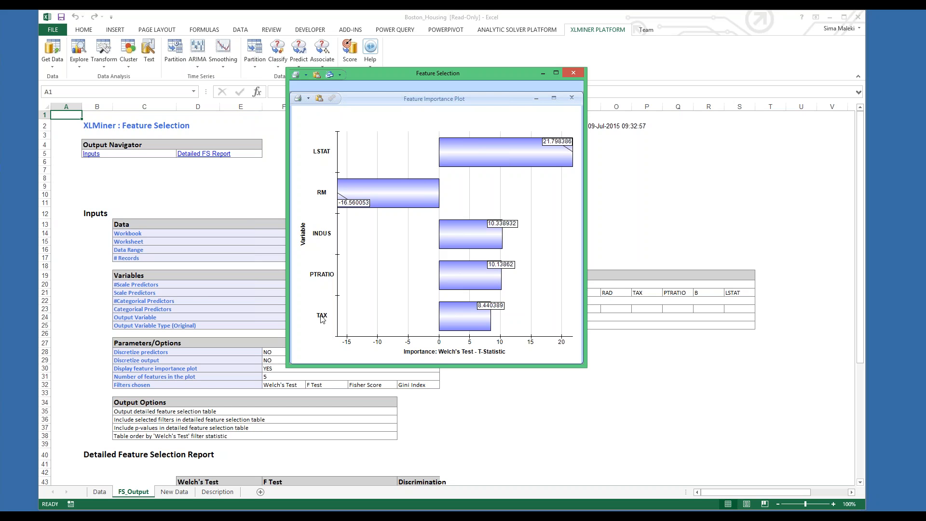
left_click(570, 74)
left_click(204, 154)
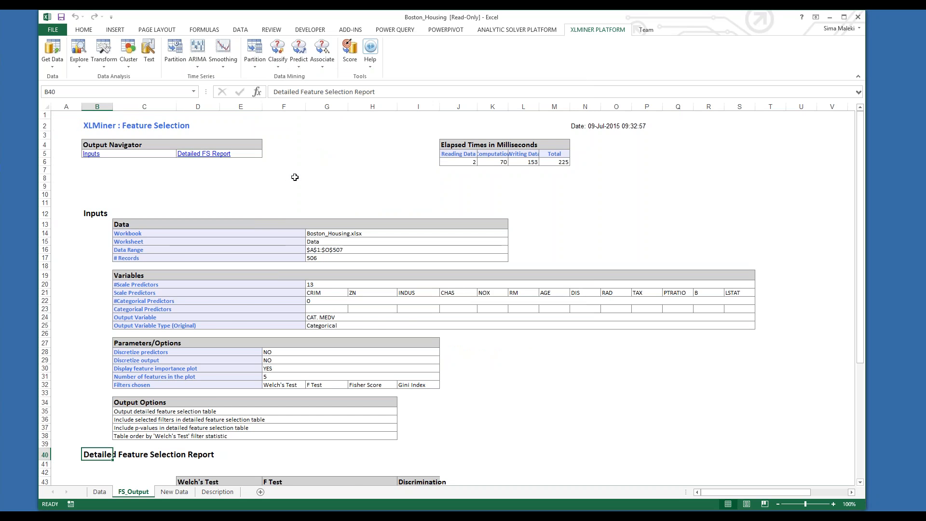
scroll(294, 177, "down", 6)
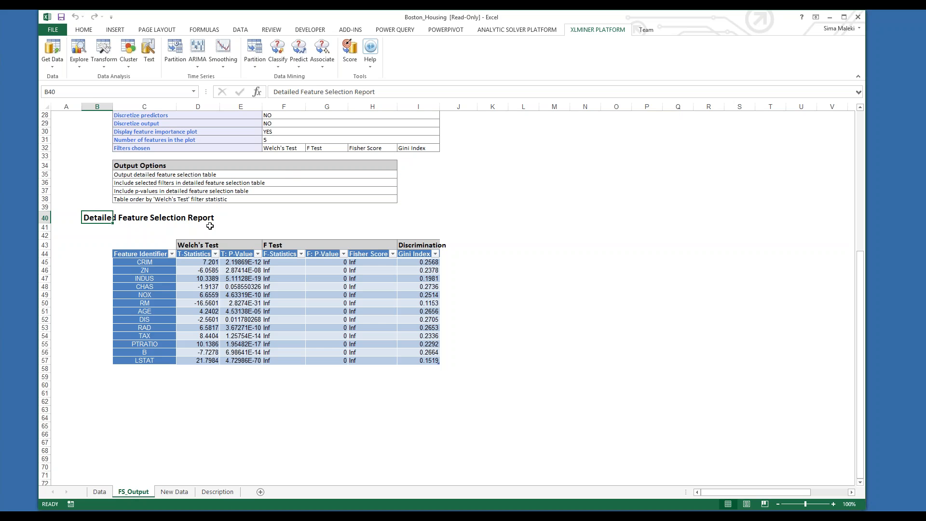
left_click(205, 245)
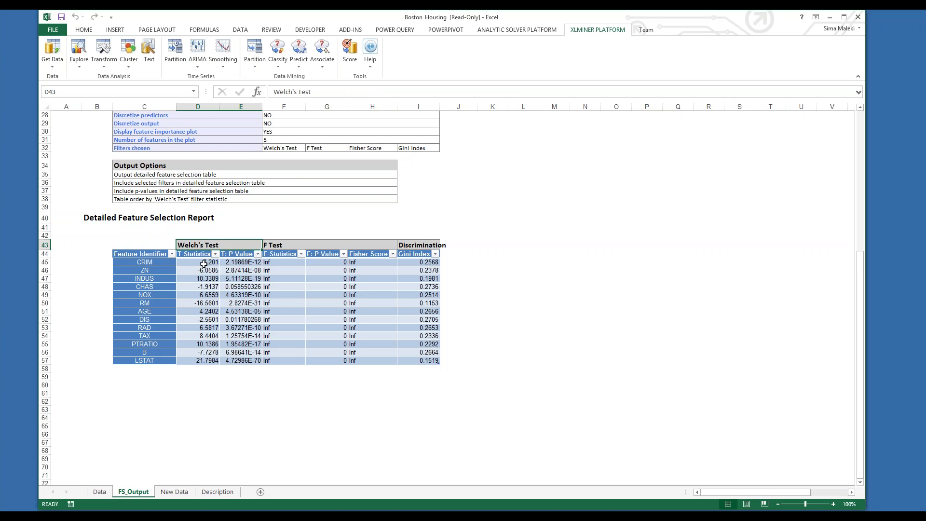
left_click(202, 362)
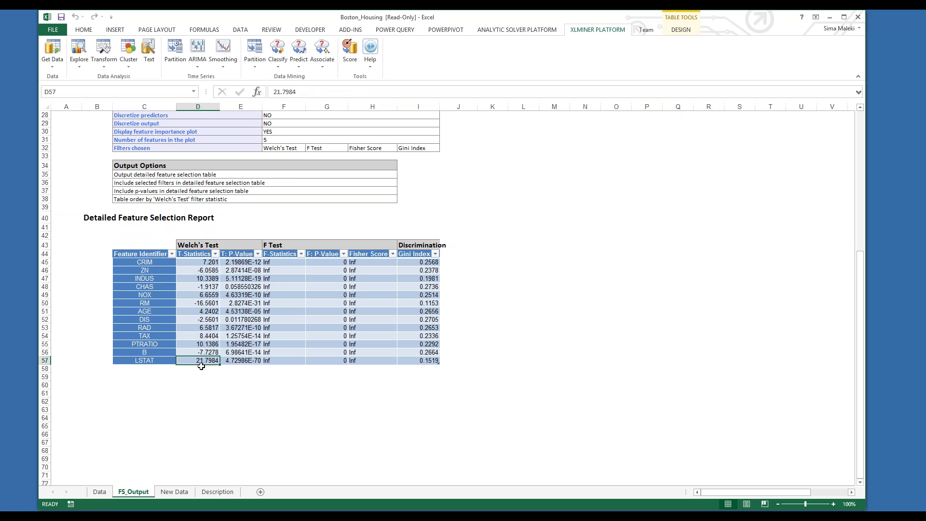
Examine the Welch's Test T-statistics for RM, INDUS, PTRATIO and TAX in the detailed feature selection report.
left_click(212, 302)
left_click(202, 280)
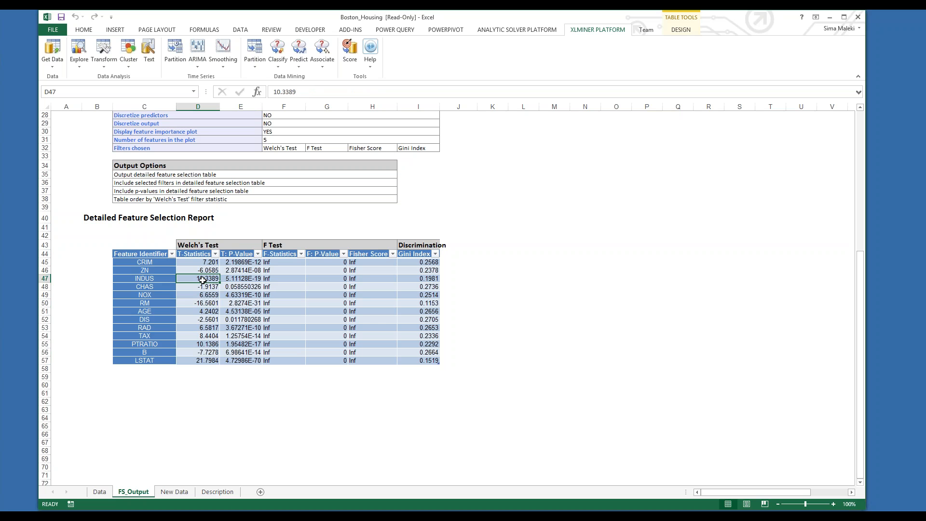
left_click(207, 344)
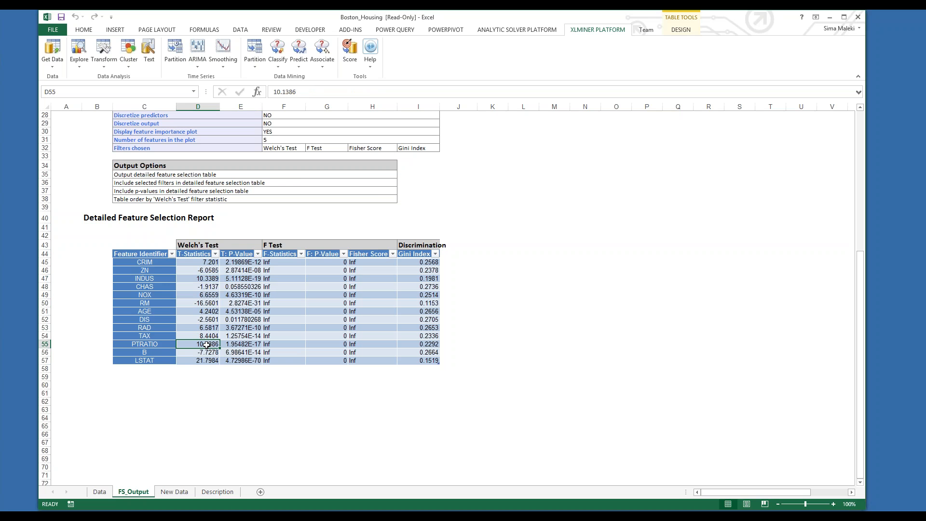
left_click(193, 336)
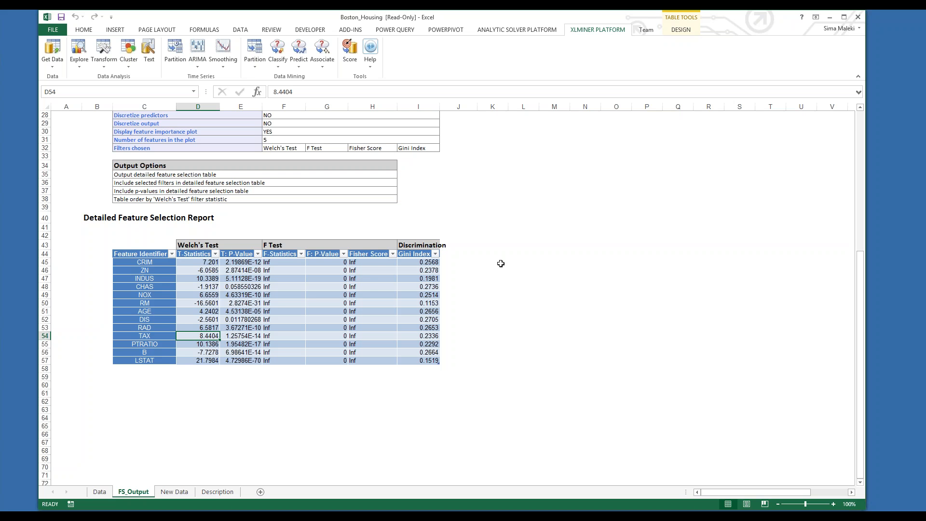
Sort the detailed feature selection report by Gini Index from smallest to largest and select the first five feature names, RM through TAX.
left_click(436, 254)
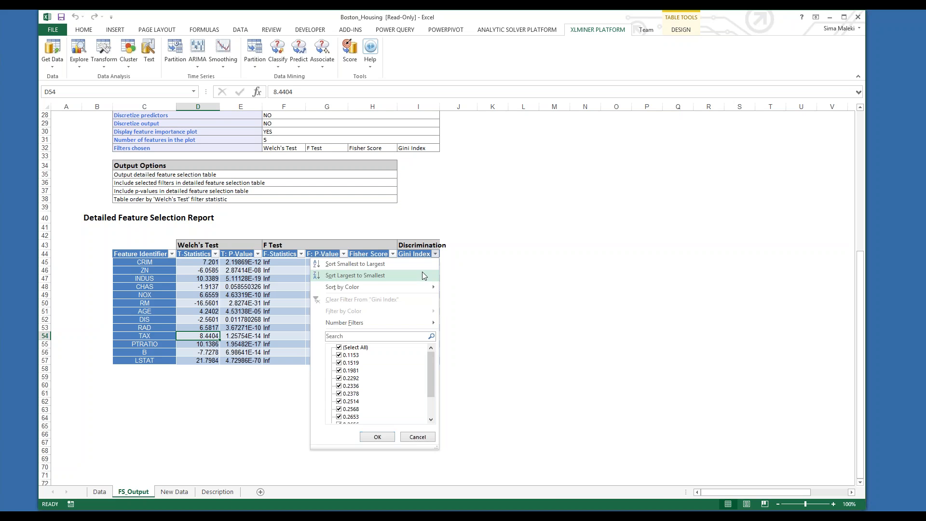
key("Escape")
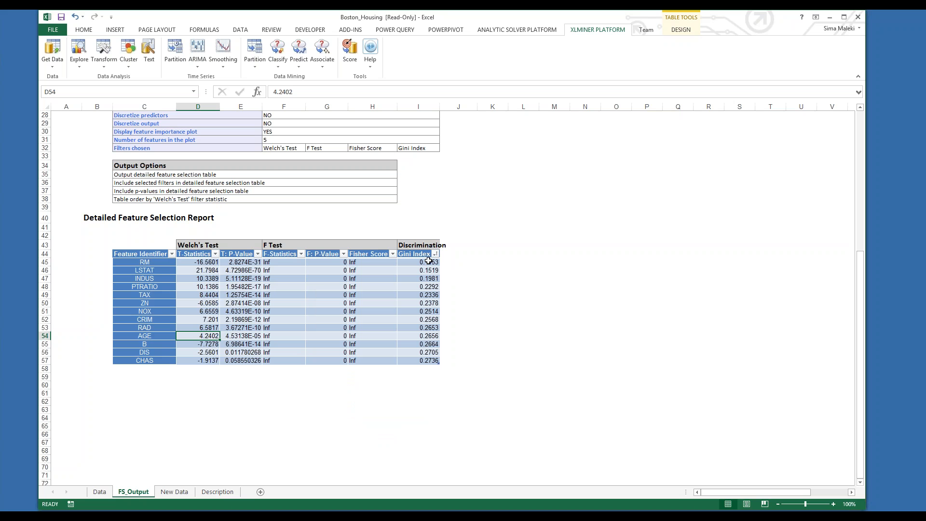
left_click_drag(154, 266, 163, 295)
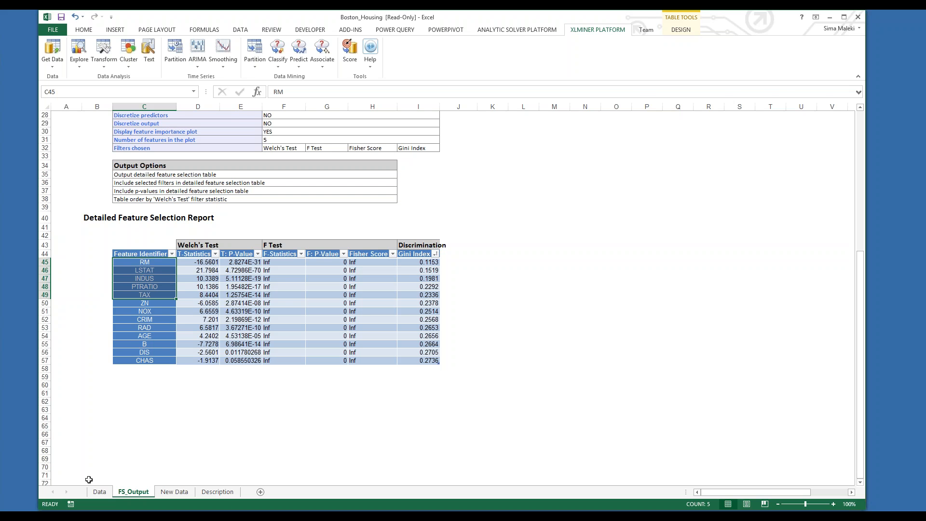
Show the Time Series Analysis Tools slide in PowerPoint, and open the Airpass dataset from the Forecasting Data Mining example list in Excel.
key("alt+Tab")
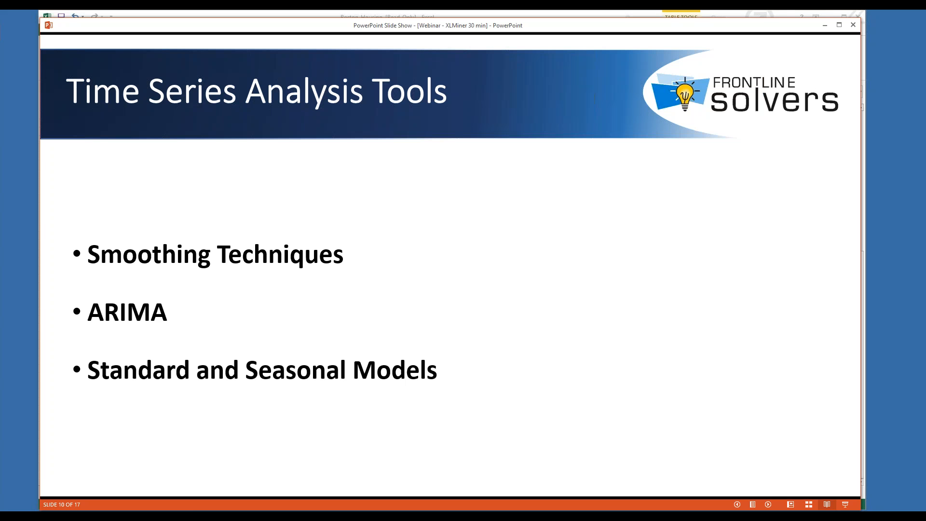
left_click(139, 516)
left_click(182, 479)
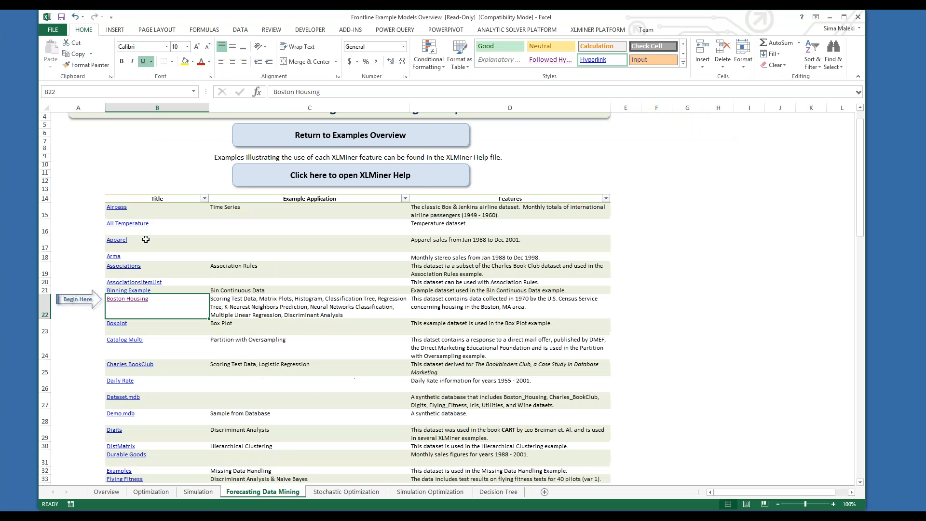
left_click(118, 207)
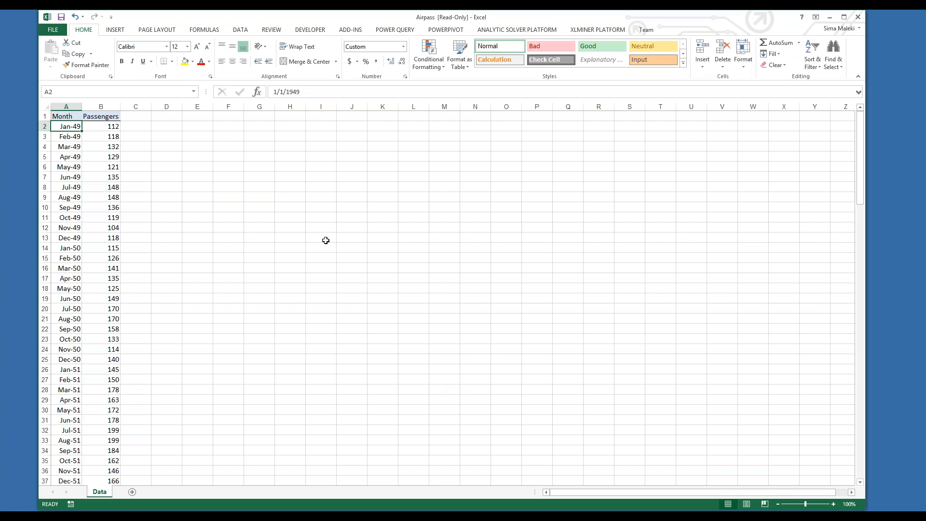
scroll(305, 240, "up", 3)
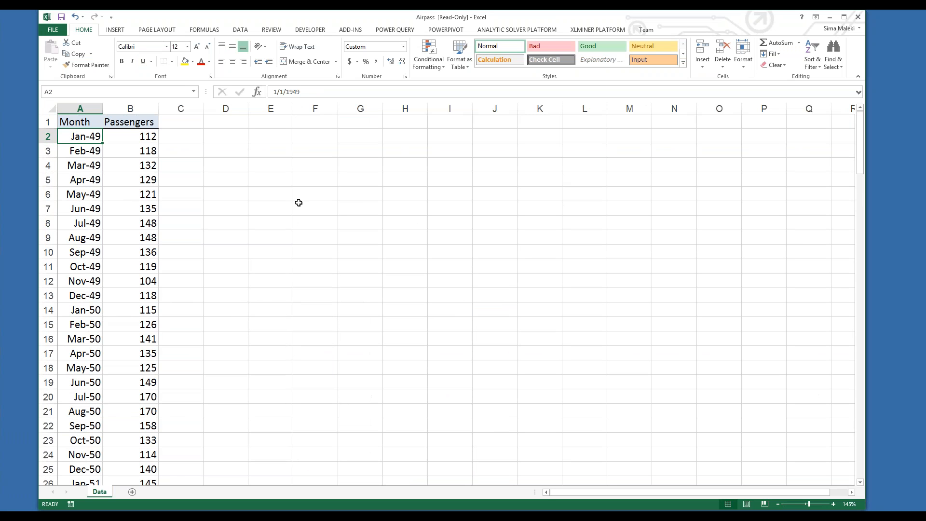
Create an XLMiner line chart of the Airpass data with Passengers as the charted variable and Month on the X axis.
left_click(603, 33)
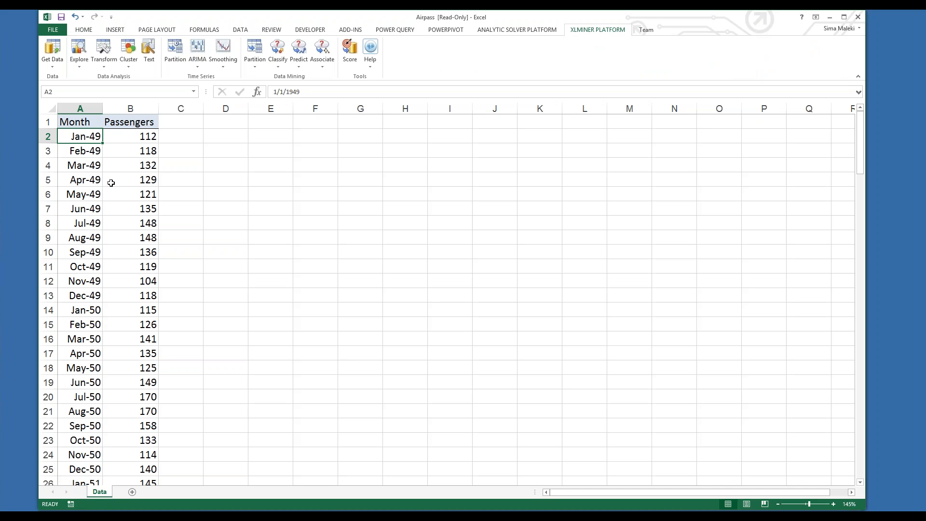
left_click(79, 60)
left_click(91, 84)
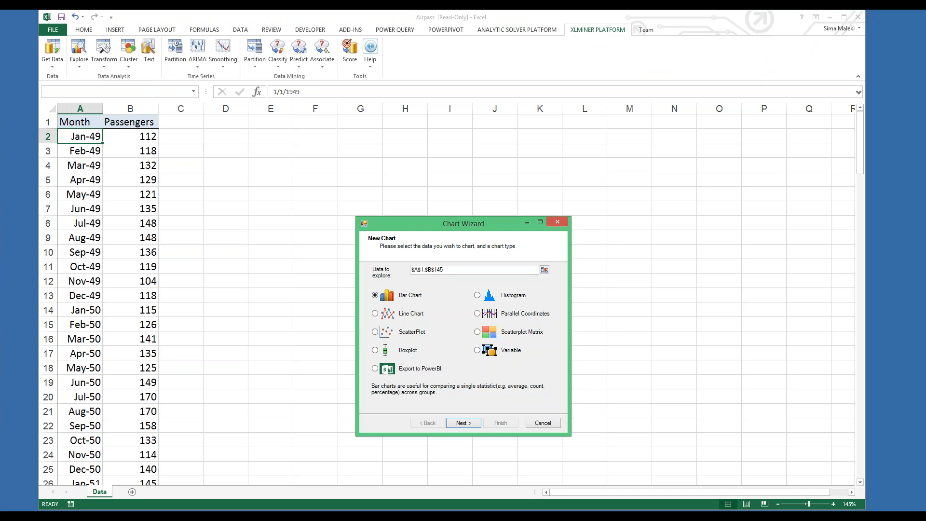
left_click(375, 314)
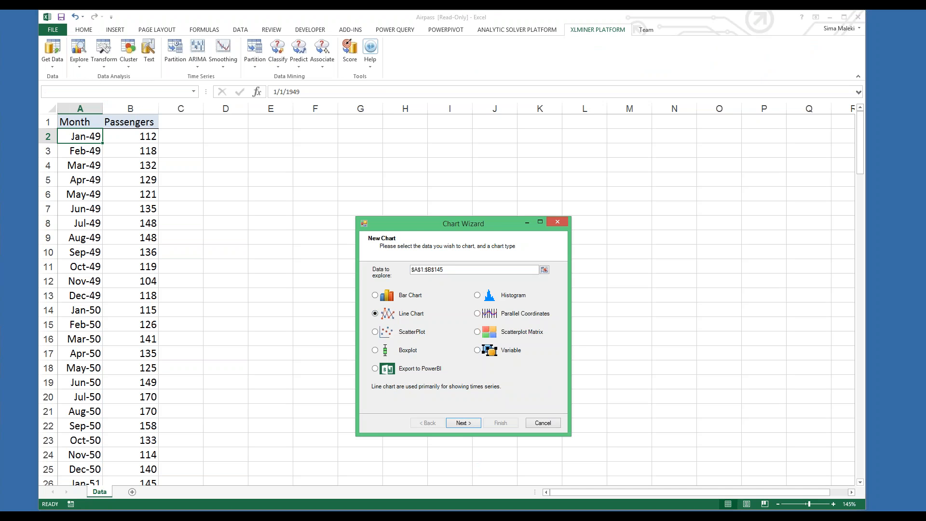
left_click(462, 423)
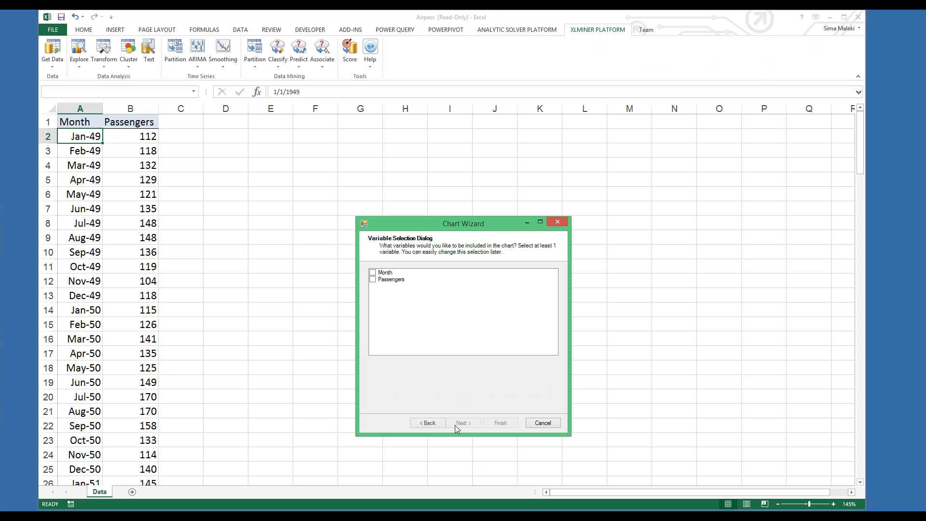
left_click(373, 280)
left_click(462, 423)
left_click(386, 277)
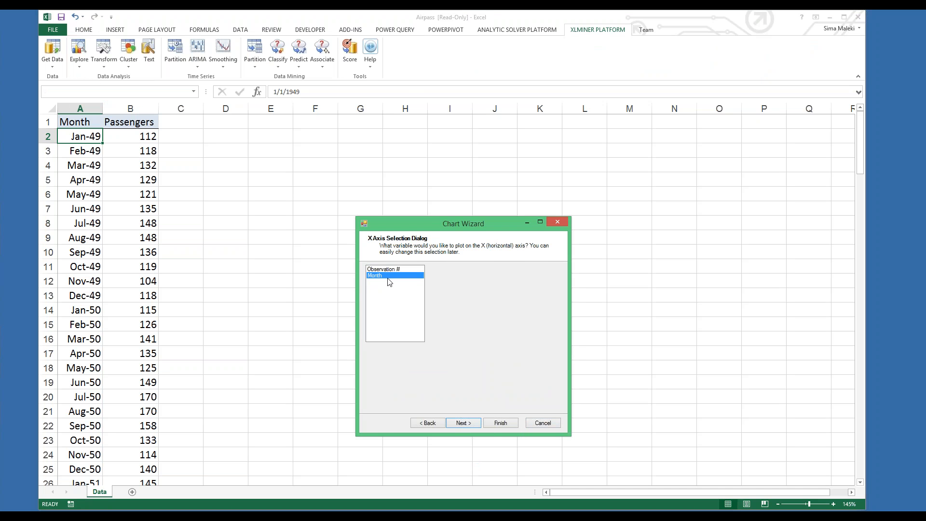
left_click(513, 424)
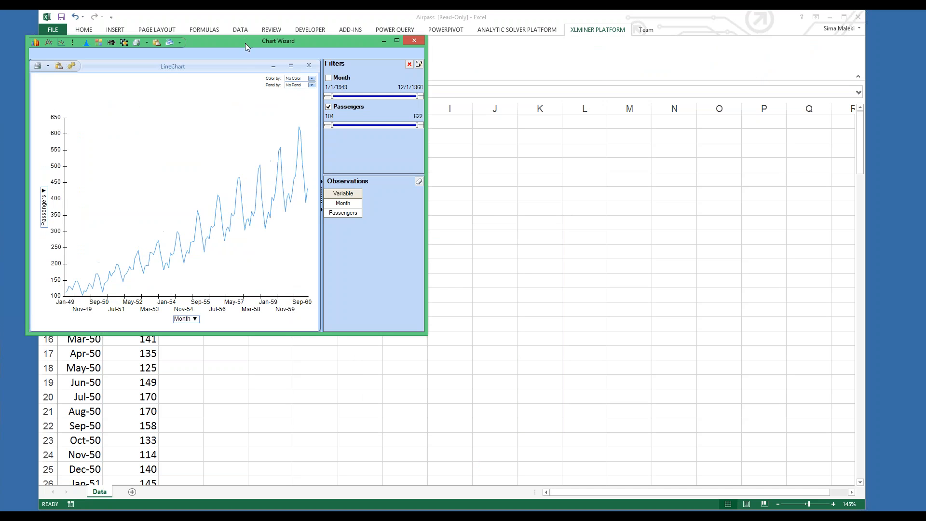
Move and enlarge the passenger line chart window to examine the trend and seasonality, and close the chart.
left_click_drag(247, 42, 417, 50)
left_click_drag(598, 341, 743, 402)
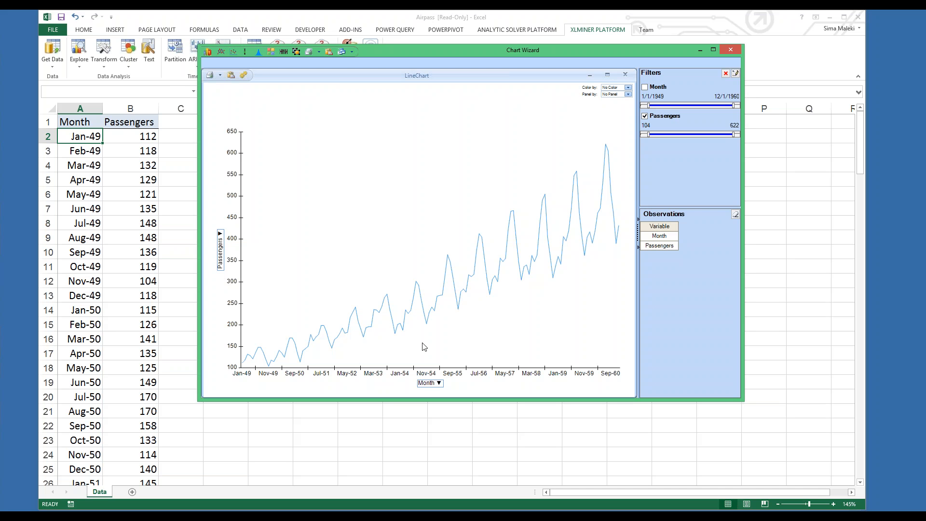
left_click(731, 50)
left_click(490, 244)
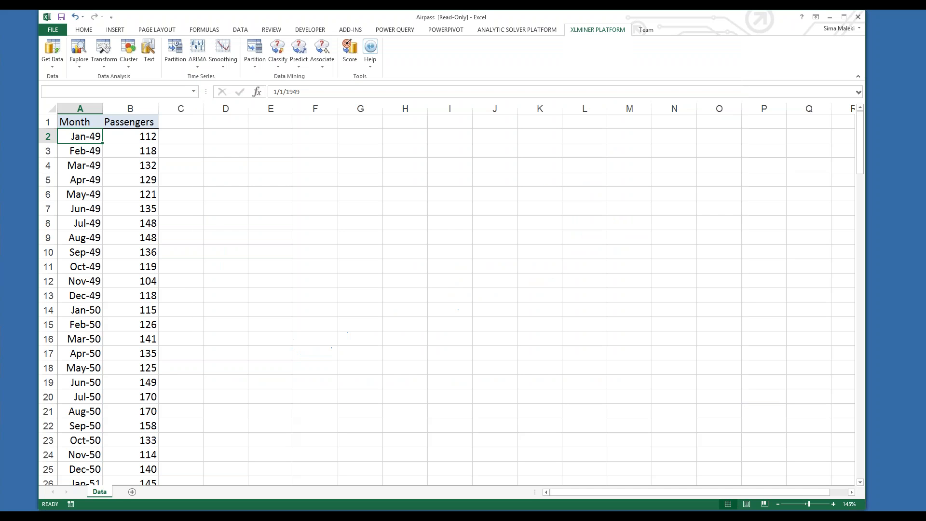
Partition the time series with Month as time variable and Passengers as partition variable, using the automatic 60/40 split, and review the partition sheet.
left_click(127, 234)
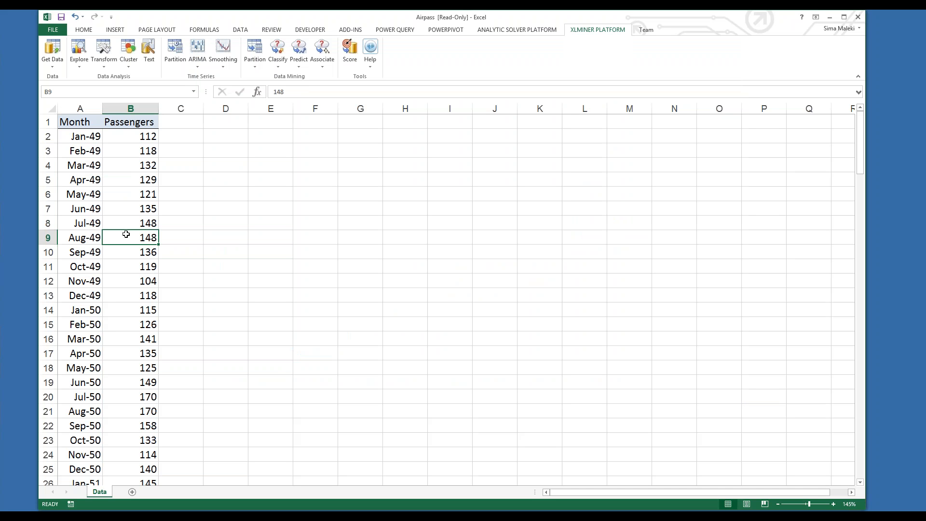
left_click(171, 51)
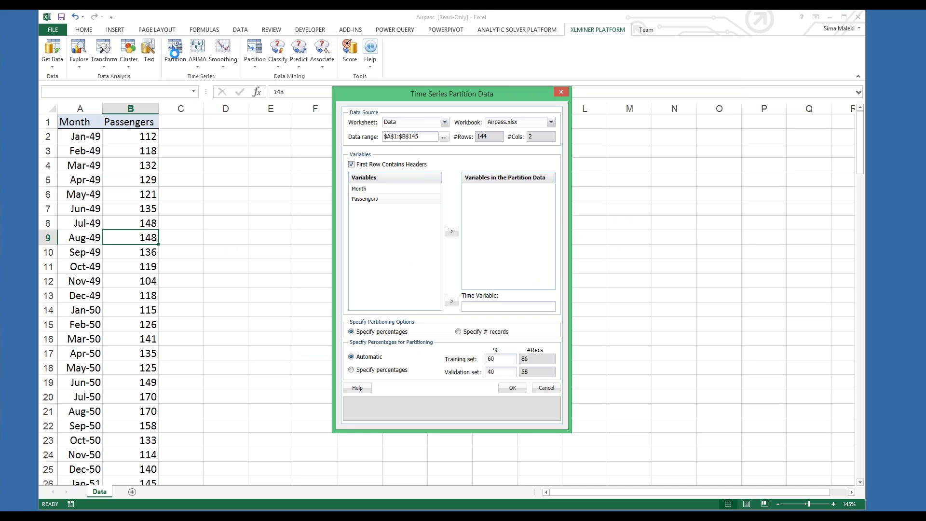
left_click(359, 189)
left_click(452, 303)
left_click(372, 194)
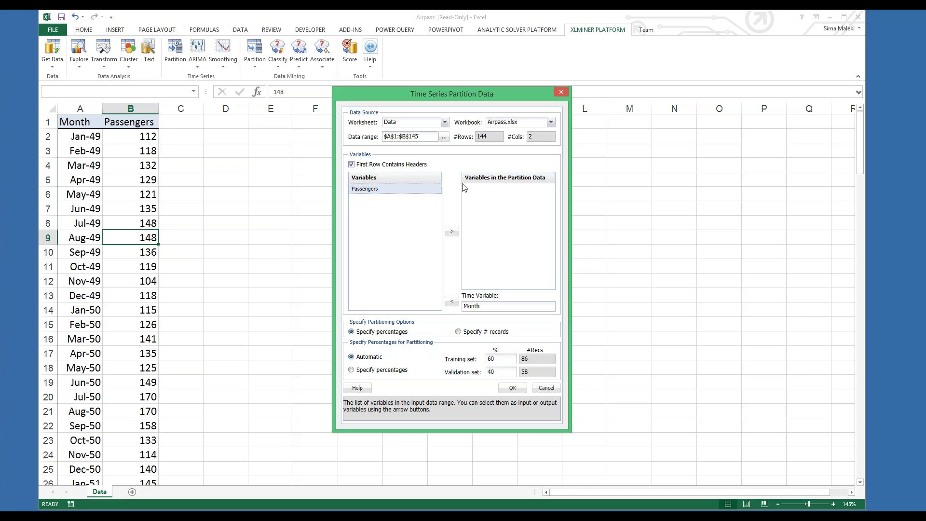
left_click(452, 232)
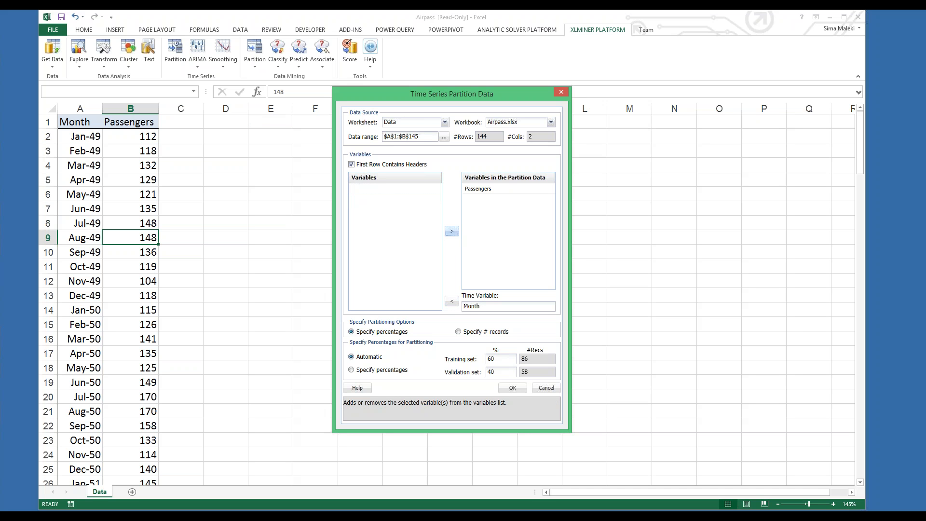
left_click(512, 388)
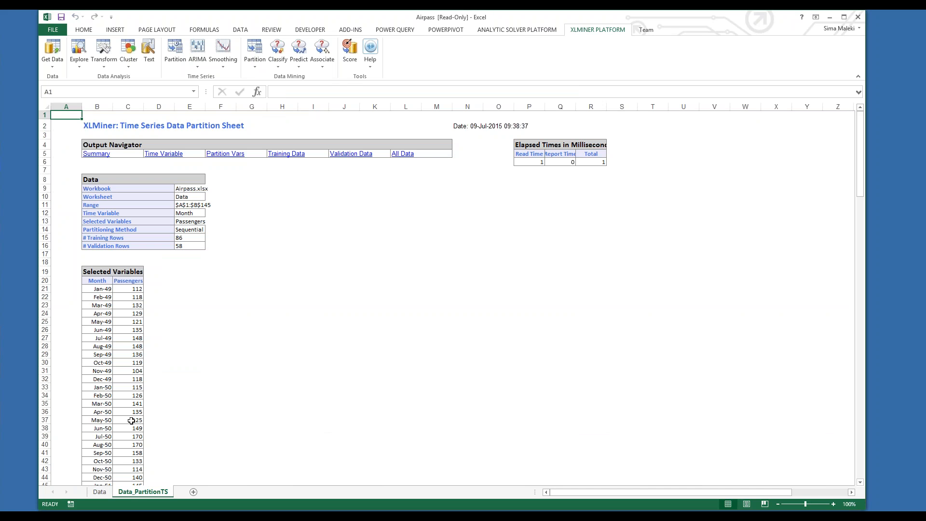
scroll(129, 362, "up", 2, "ctrl")
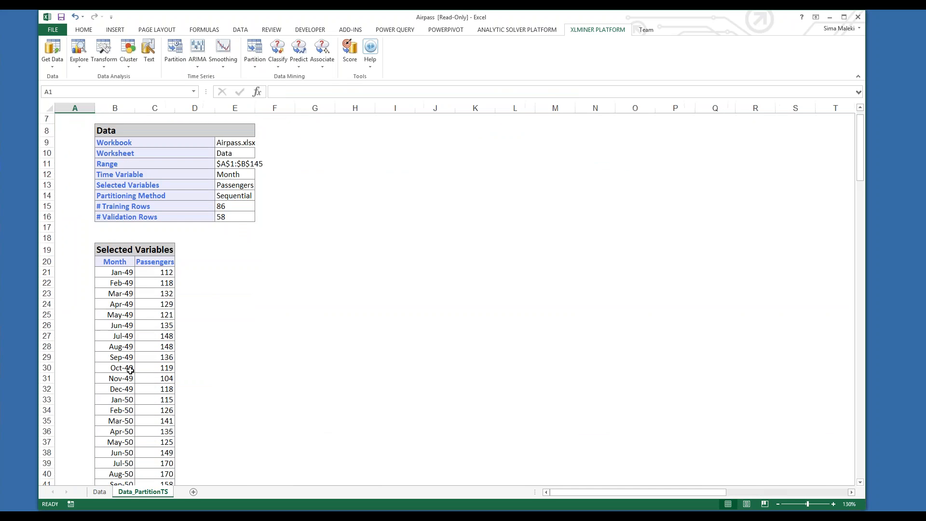
left_click(133, 310)
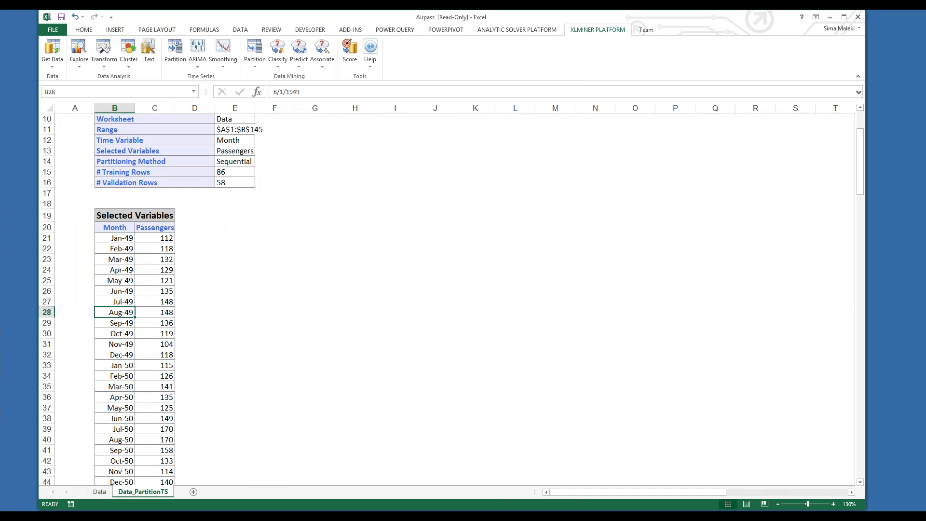
Run multiplicative Holt-Winters smoothing on the partitioned data with Passengers as selected variable, a period of 12 and forecasting on validation.
left_click(224, 67)
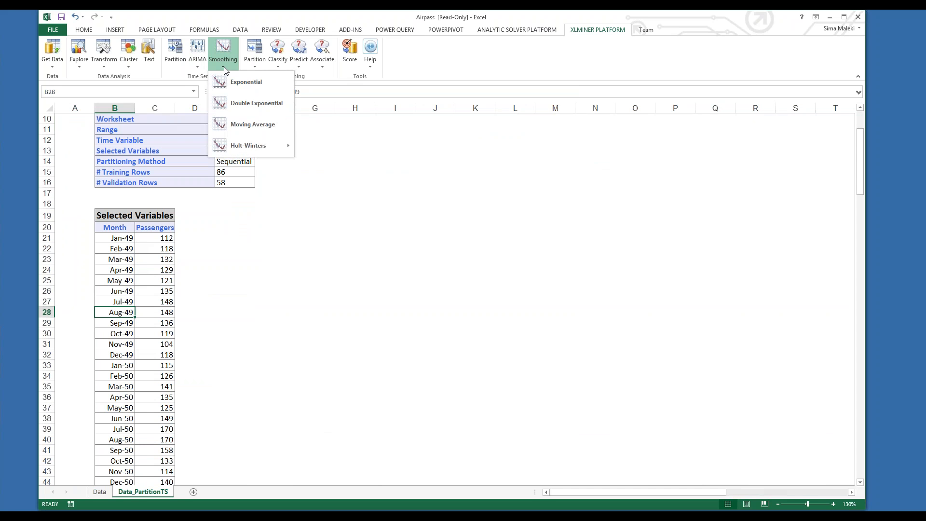
mouse_move(243, 142)
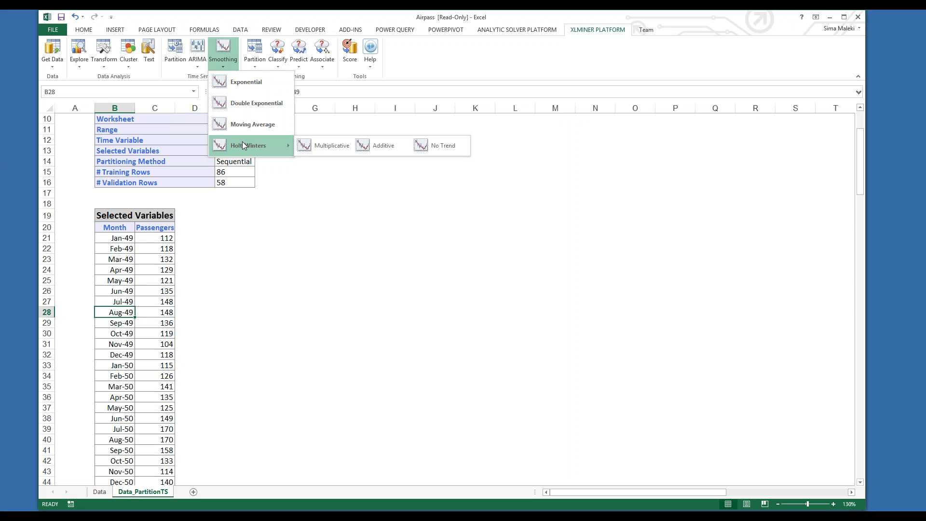
left_click(324, 146)
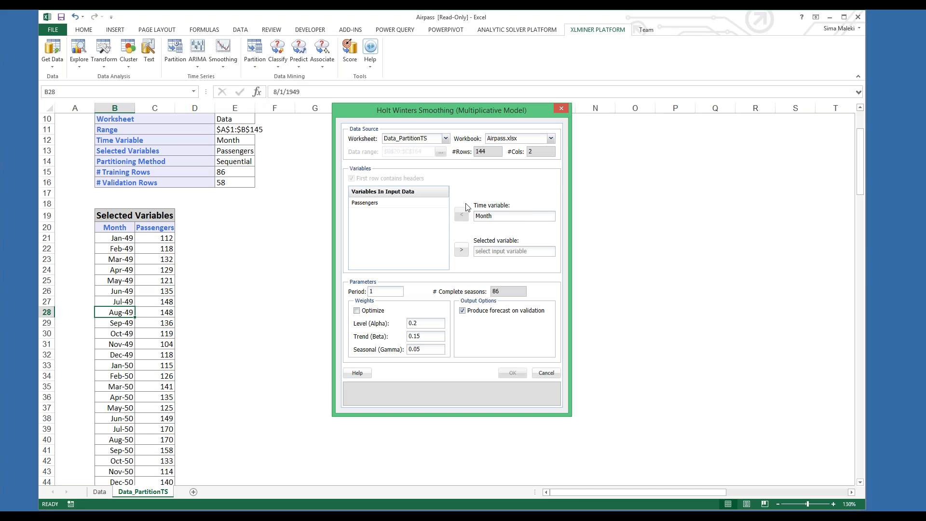
left_click(403, 203)
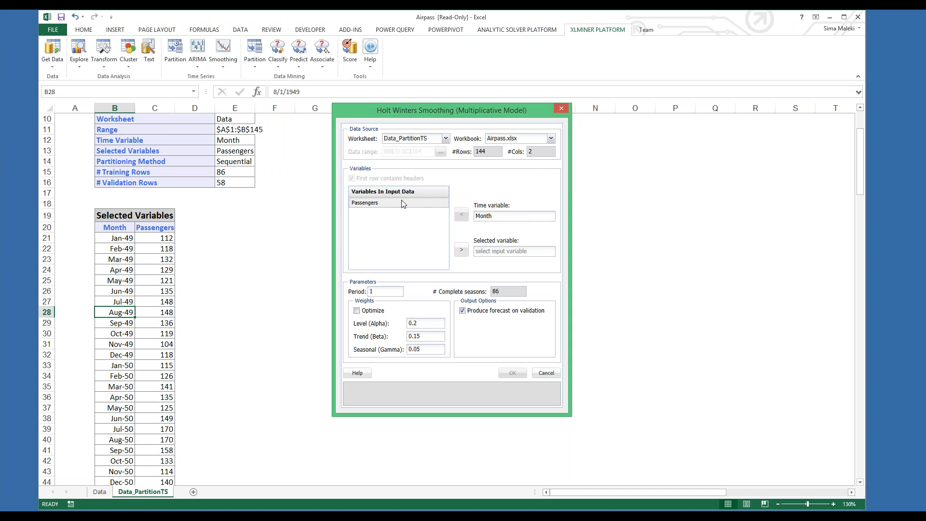
left_click(461, 251)
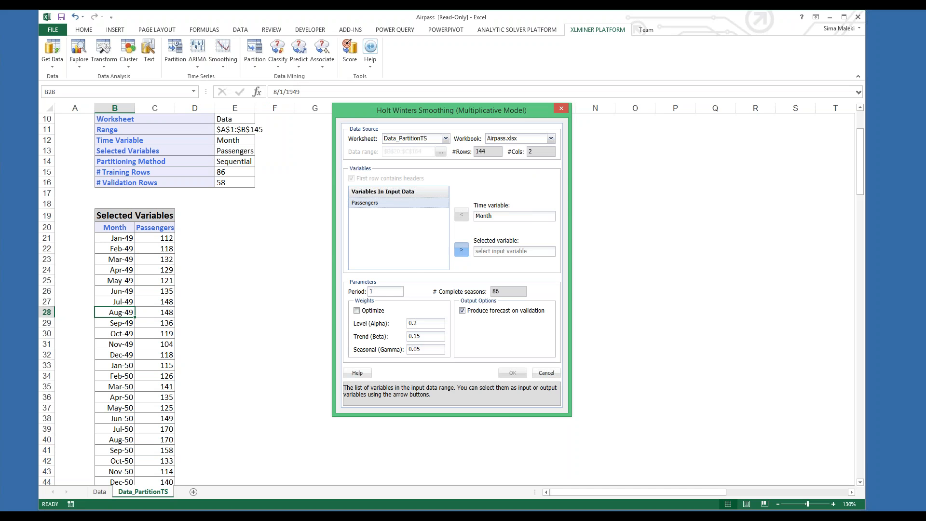
double_click(392, 294)
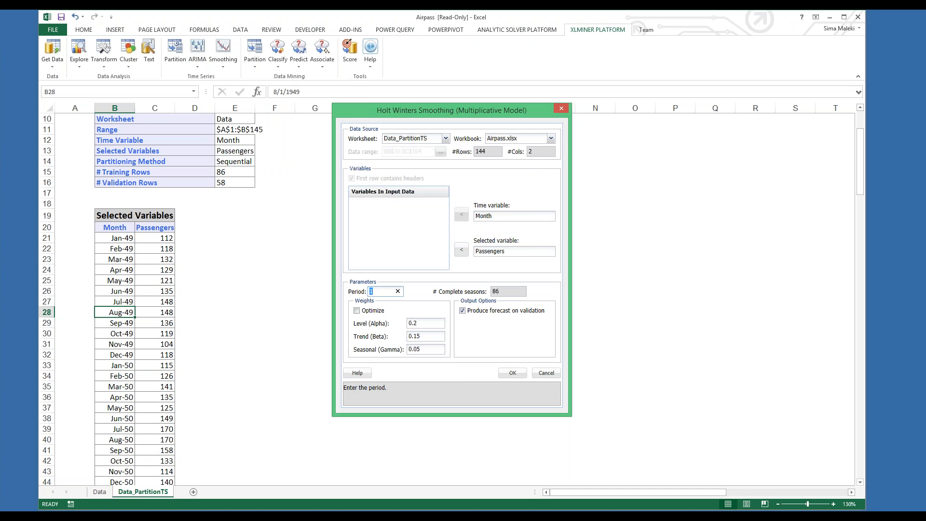
type("12")
left_click(427, 278)
left_click(512, 375)
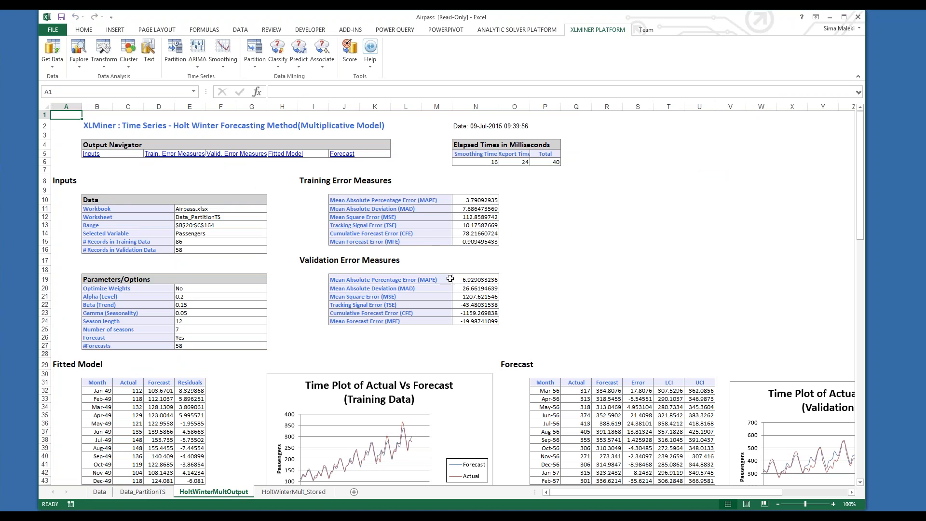
Review the Holt-Winters output, including the error measures and the actual versus forecast time plots for the training and validation data.
left_click(487, 218)
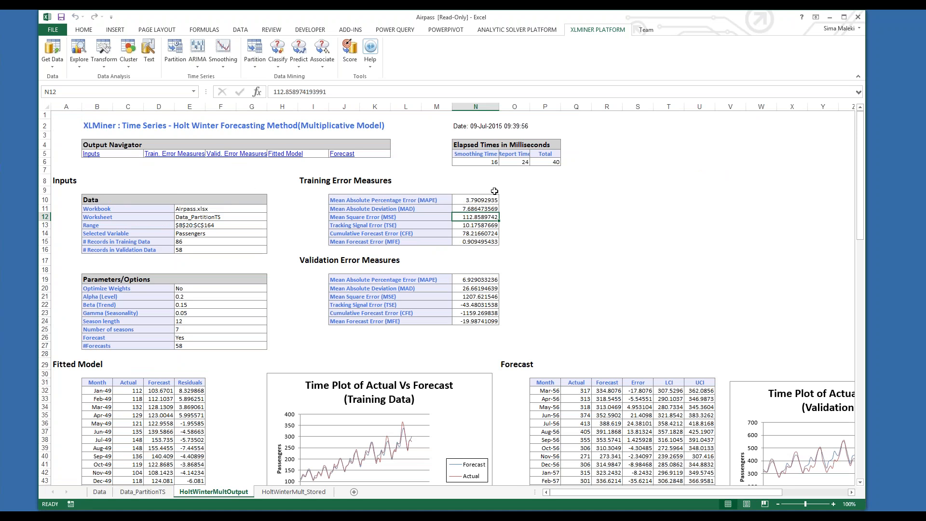
scroll(483, 280, "down", 6)
scroll(483, 279, "up", 2, "ctrl")
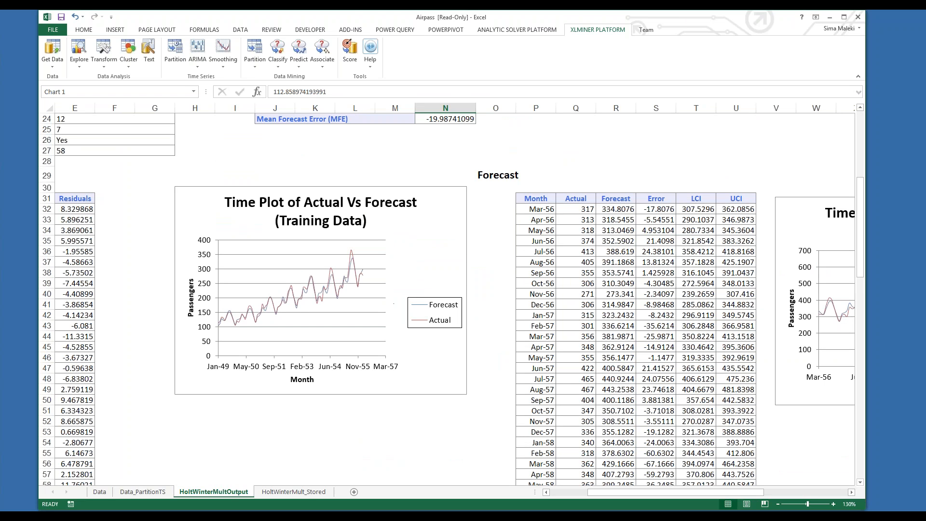
left_click(387, 220)
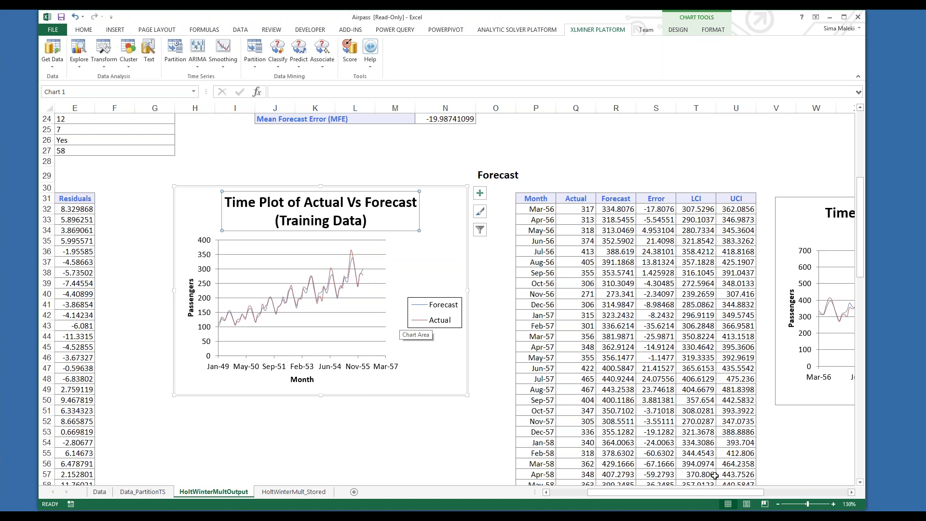
left_click_drag(690, 492, 806, 492)
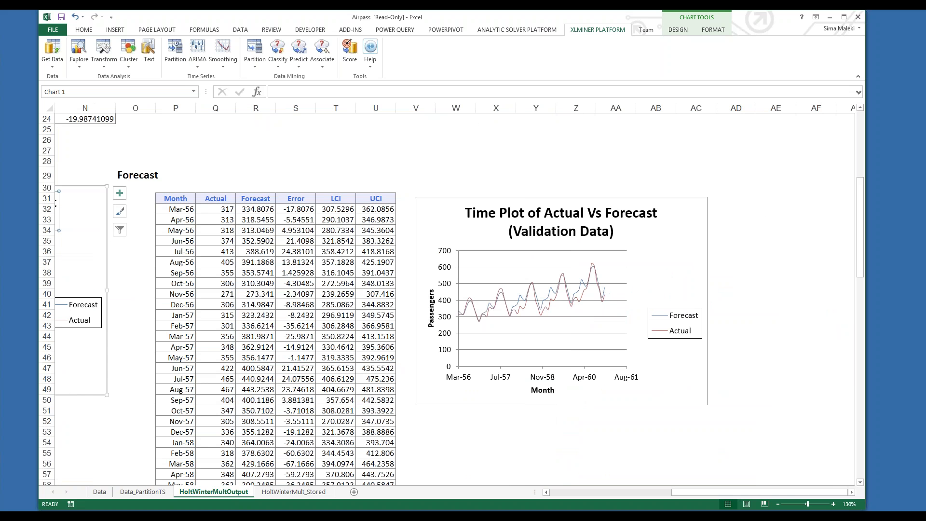
Switch to the PowerPoint slide show and advance to the Final Recap slide.
key("alt+Tab")
key("Right")
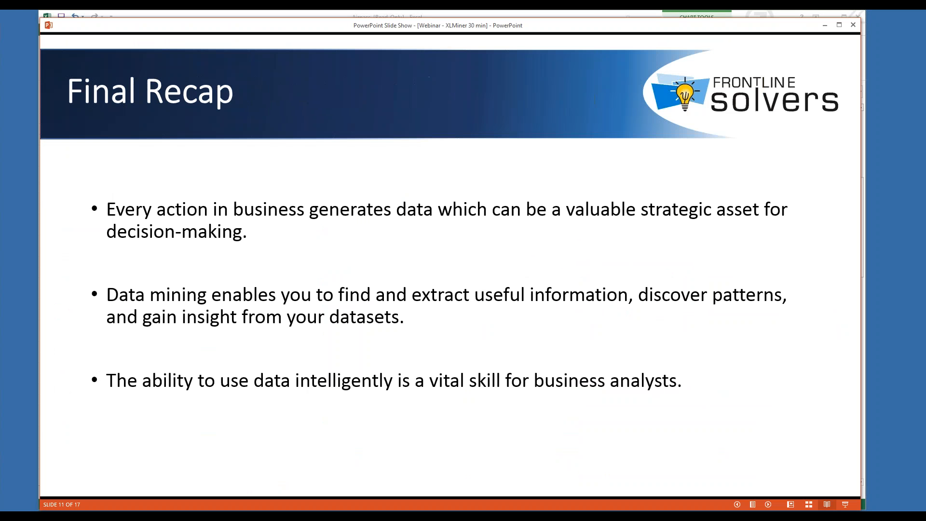